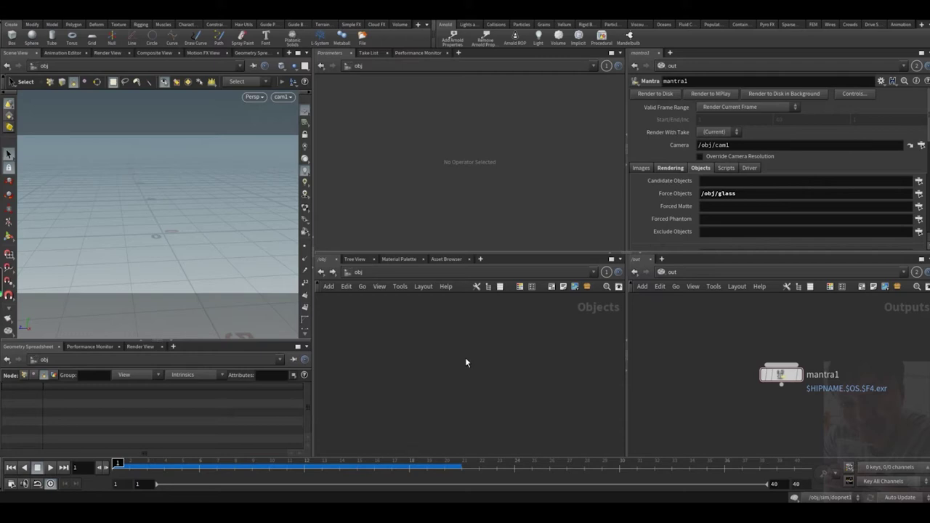
# Create a Geometry object at the object level and go inside it.
pyautogui.press('Tab')
pyautogui.write('geo')
pyautogui.press('Return')
pyautogui.press('Return')
pyautogui.press('Return')
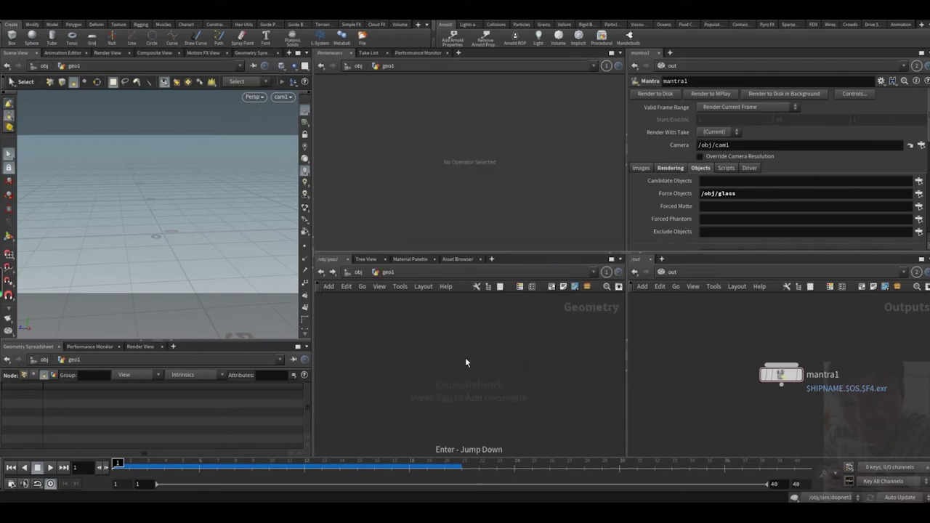
# Add a Box with an X size of 0.1 and a Y center of 2.
pyautogui.press('Tab')
pyautogui.write('box')
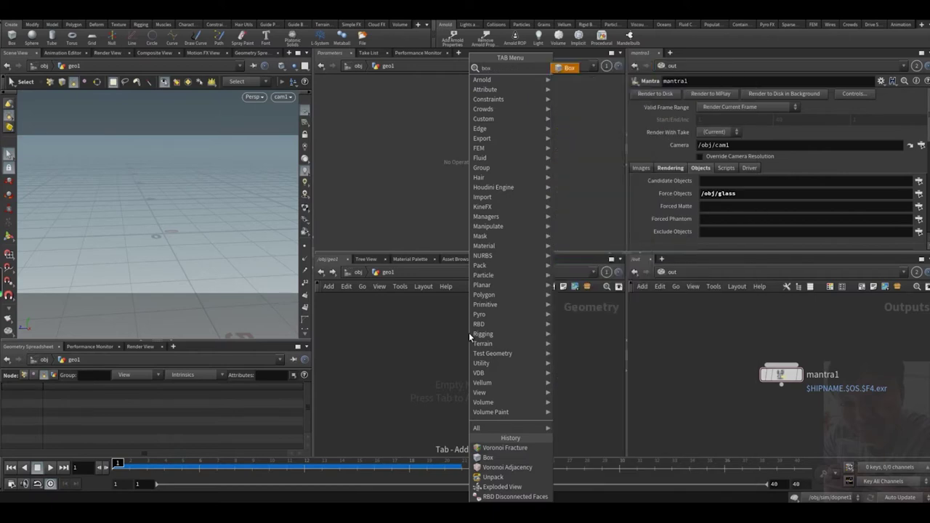
pyautogui.press('Return')
pyautogui.click(468, 332)
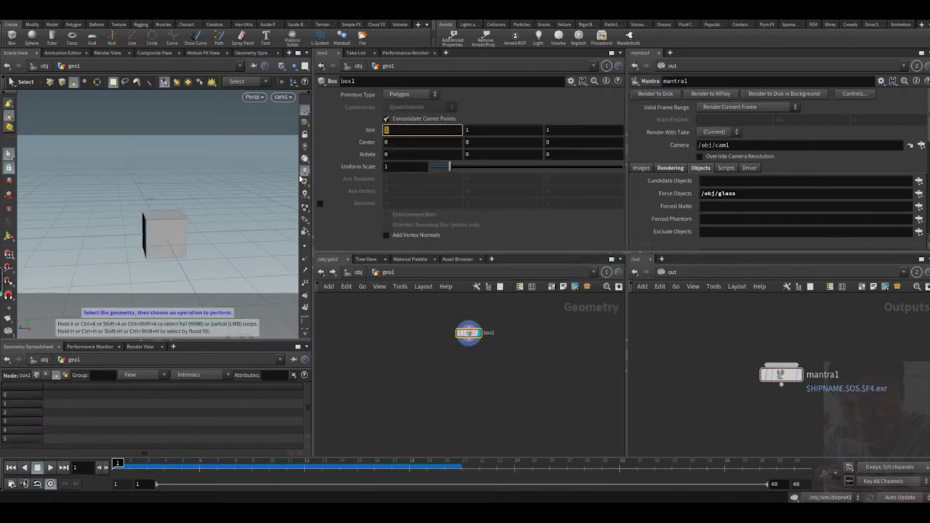
pyautogui.write('.1')
pyautogui.press('Return')
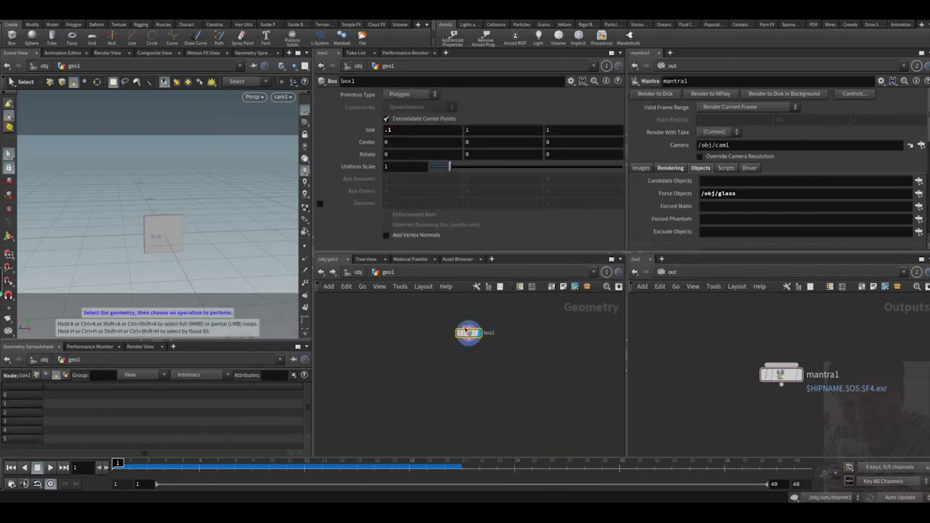
pyautogui.write('2')
pyautogui.press('Return')
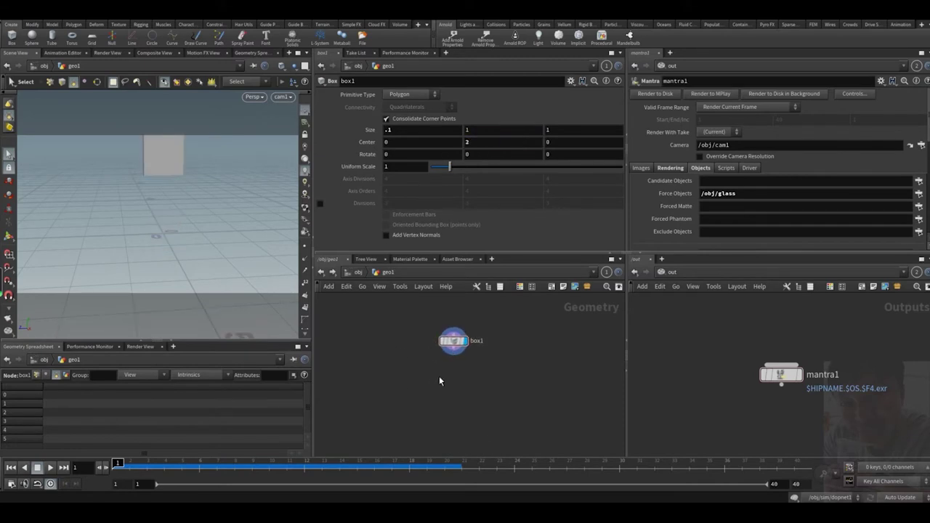
# Place a Voronoi Fracture node below the box, with the box as its first input.
pyautogui.press('Tab')
pyautogui.moveTo(443, 392)
pyautogui.write('voro')
pyautogui.press('Down')
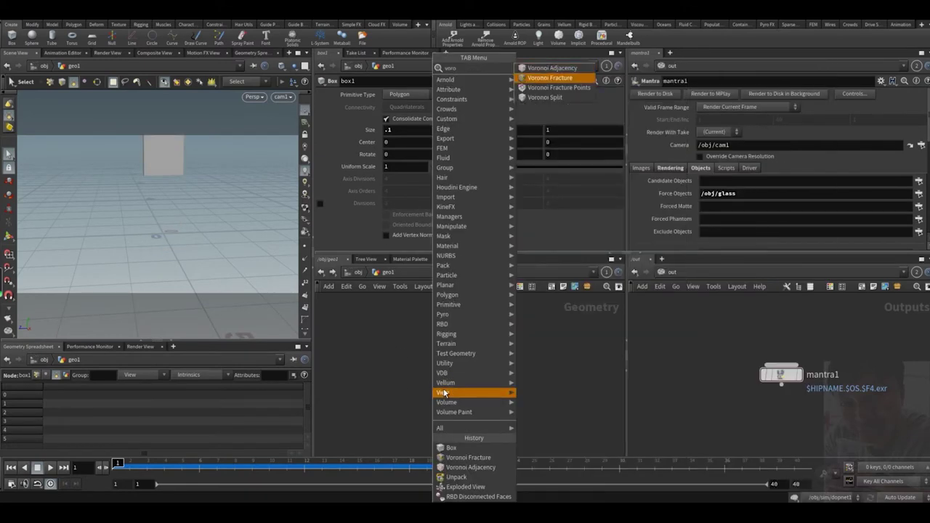
pyautogui.press('Return')
pyautogui.click(444, 390)
# Add a Scatter node fed by the box and wire it into the second input of the Voronoi Fracture.
pyautogui.click(453, 353)
pyautogui.press('Tab')
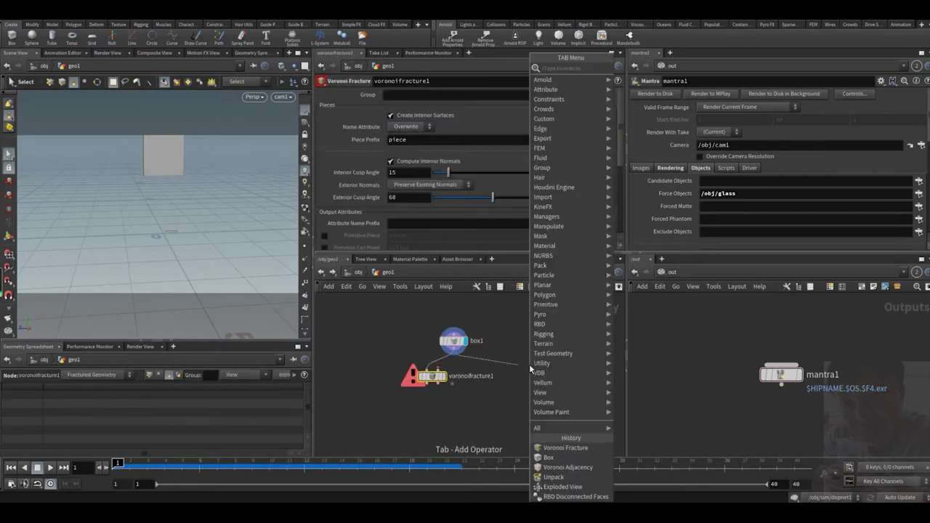
pyautogui.write('sc')
pyautogui.press('Return')
pyautogui.press('Return')
pyautogui.moveTo(438, 381); pyautogui.dragTo(518, 376)
# Set the Scatter's Force Total Count to 20 and display the Voronoi Fracture node.
pyautogui.doubleClick(410, 190)
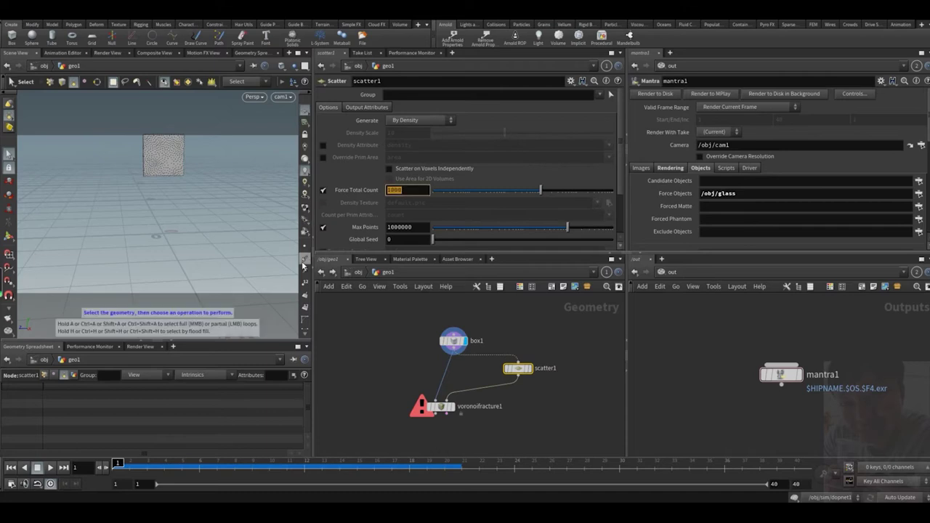
pyautogui.write('20')
pyautogui.press('Return')
pyautogui.click(452, 408)
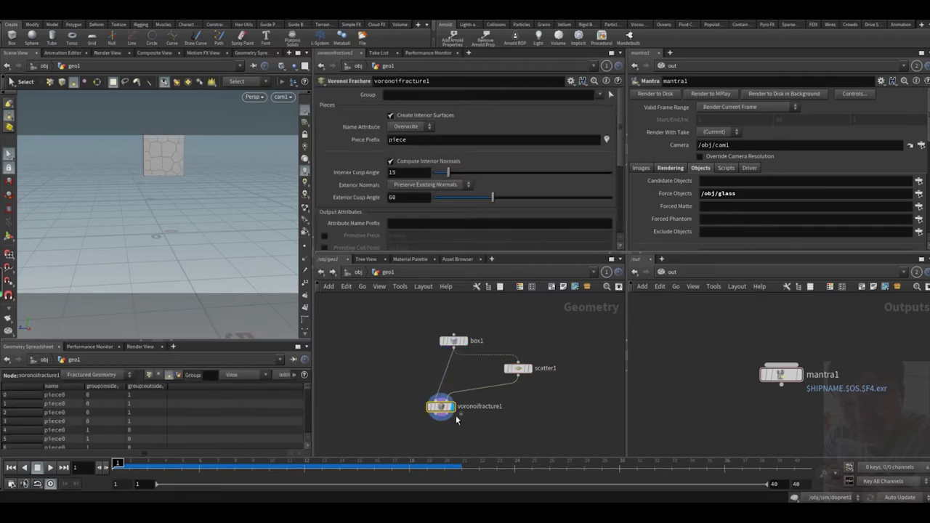
pyautogui.moveTo(440, 408); pyautogui.dragTo(448, 411)
pyautogui.moveTo(429, 420); pyautogui.dragTo(429, 399, button='middle')
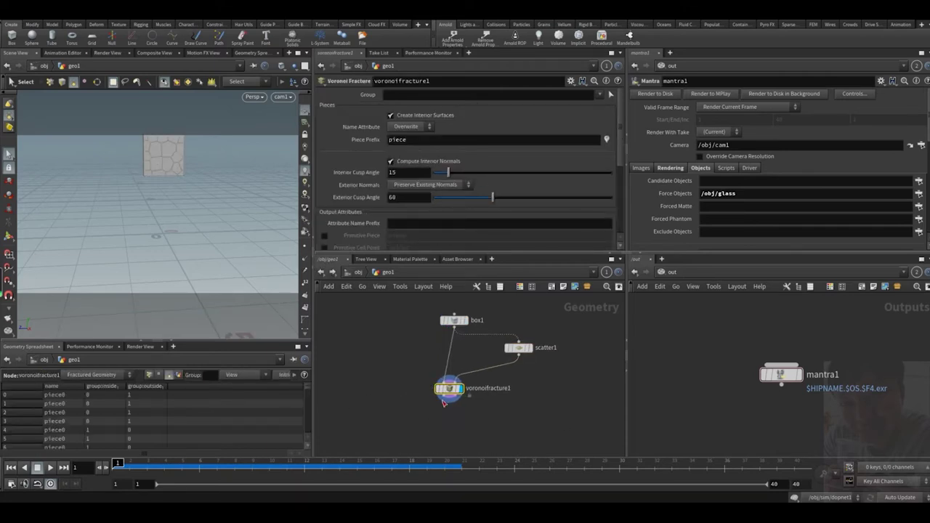
# Append an Assemble node to the Voronoi Fracture, enable Create Packed Geometry and display the node.
pyautogui.click(444, 400)
pyautogui.moveTo(444, 431); pyautogui.dragTo(444, 409, button='middle')
pyautogui.press('Tab')
pyautogui.write('asse')
pyautogui.press('Return')
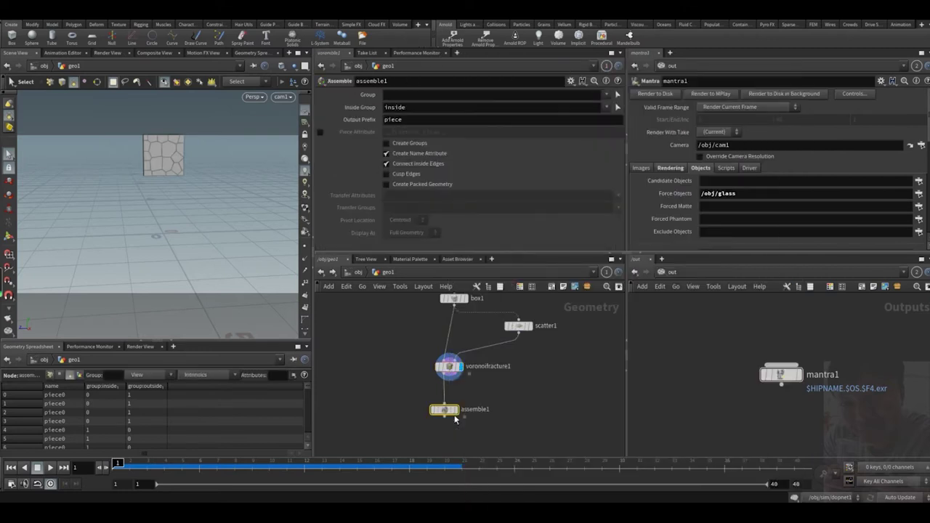
pyautogui.click(432, 185)
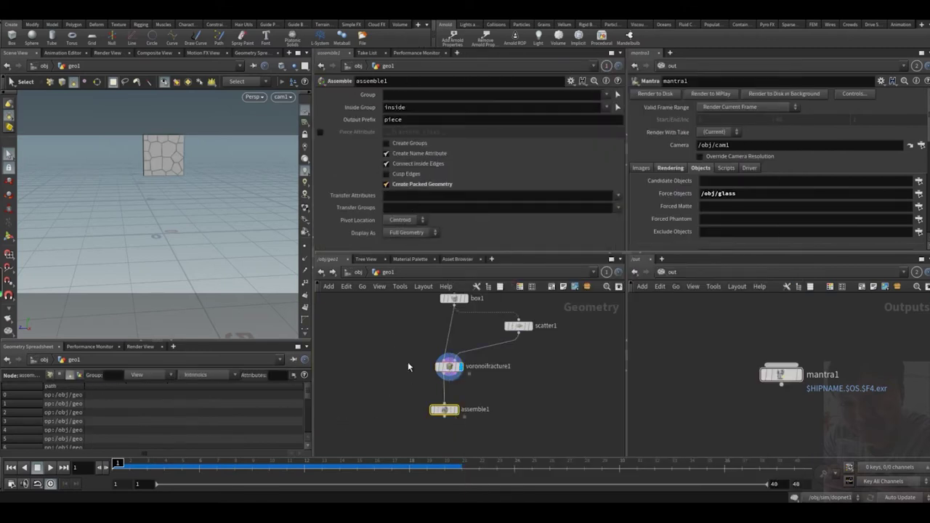
pyautogui.moveTo(408, 362); pyautogui.dragTo(415, 319, button='middle')
pyautogui.click(464, 366)
pyautogui.moveTo(454, 365); pyautogui.dragTo(458, 359)
# Append a DOP Network to the Assemble node and go inside it.
pyautogui.click(458, 369)
pyautogui.press('Tab')
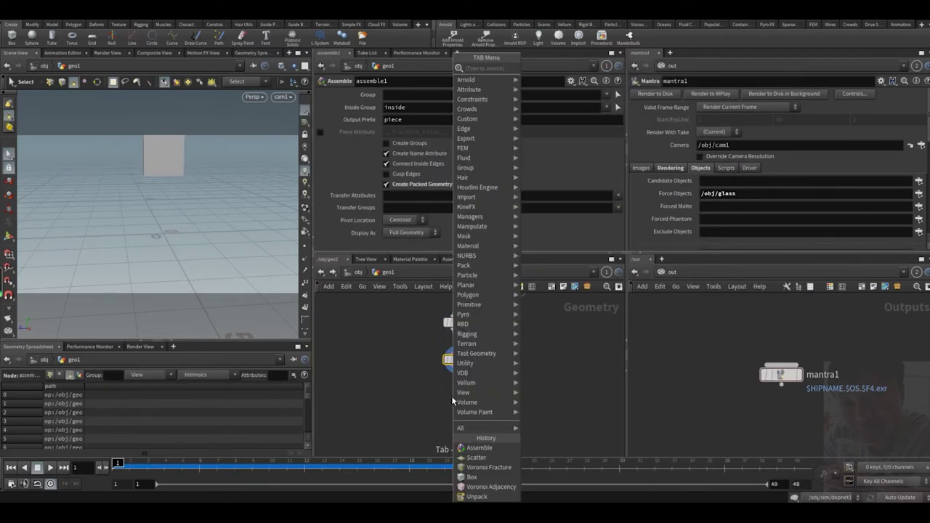
pyautogui.write('dop')
pyautogui.press('Up')
pyautogui.press('Up')
pyautogui.press('Return')
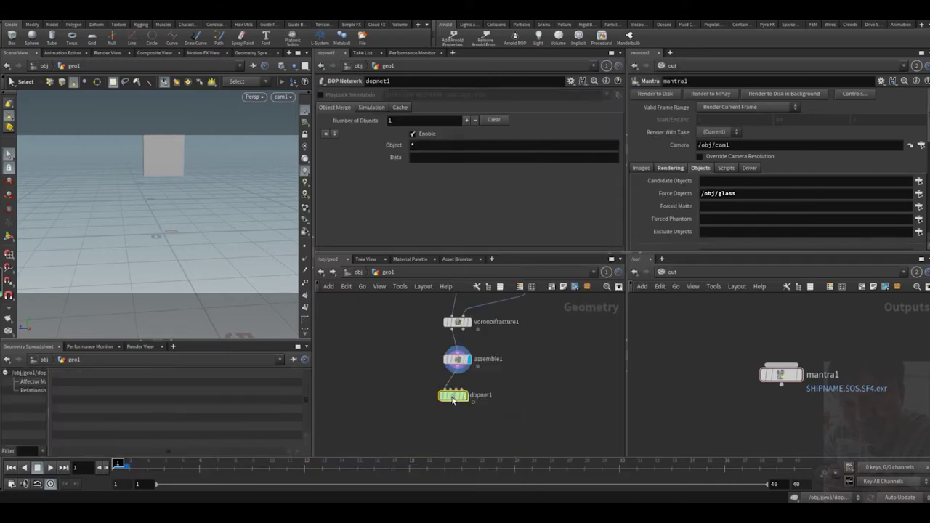
pyautogui.press('Return')
# Add an RBD Packed Object above the output node of the DOP Network and connect it to that output.
pyautogui.press('Tab')
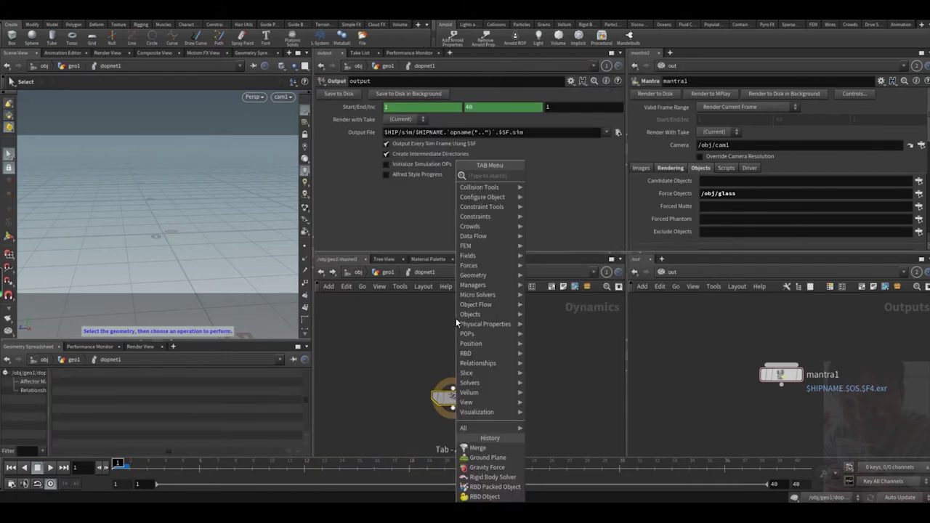
pyautogui.write('rbdpa')
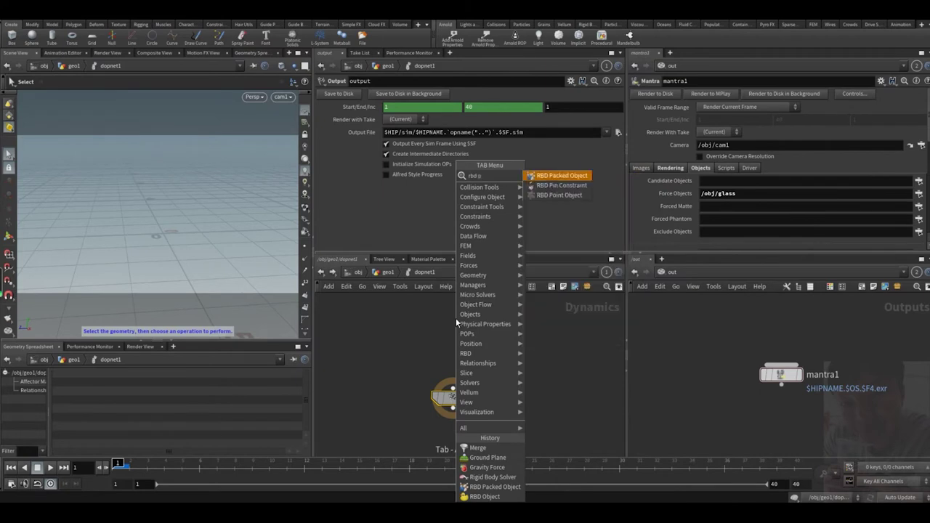
pyautogui.press('Return')
pyautogui.click(453, 308)
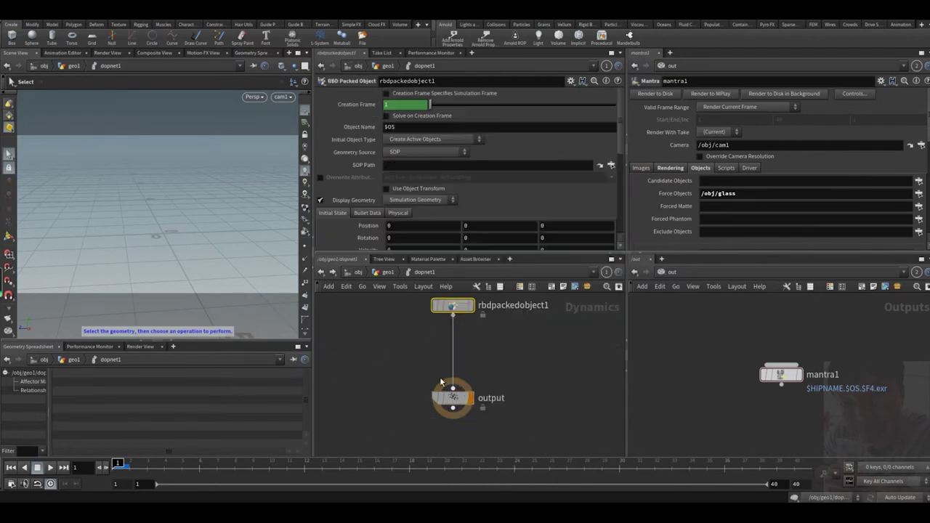
# Insert a Rigid Body Solver between the RBD Packed Object and the output node.
pyautogui.press('Tab')
pyautogui.moveTo(425, 356)
pyautogui.write('rig')
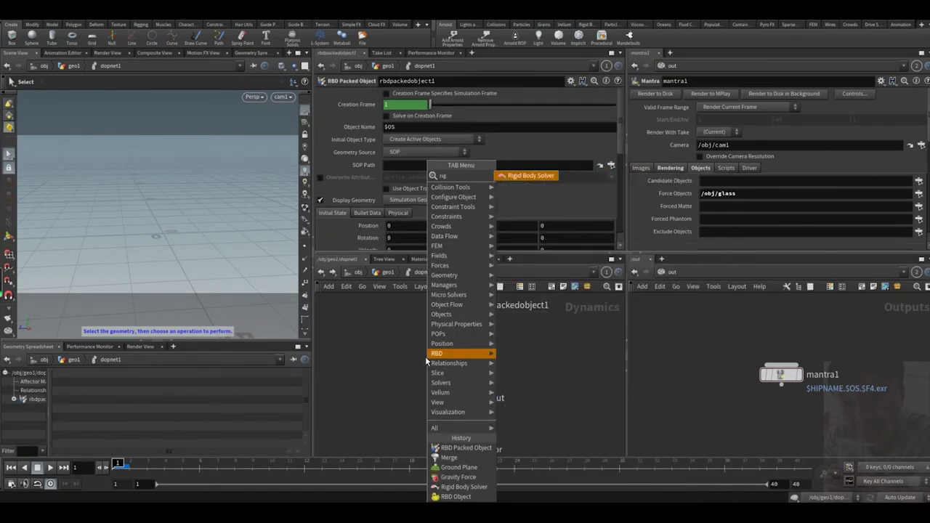
pyautogui.press('Return')
pyautogui.click(436, 349)
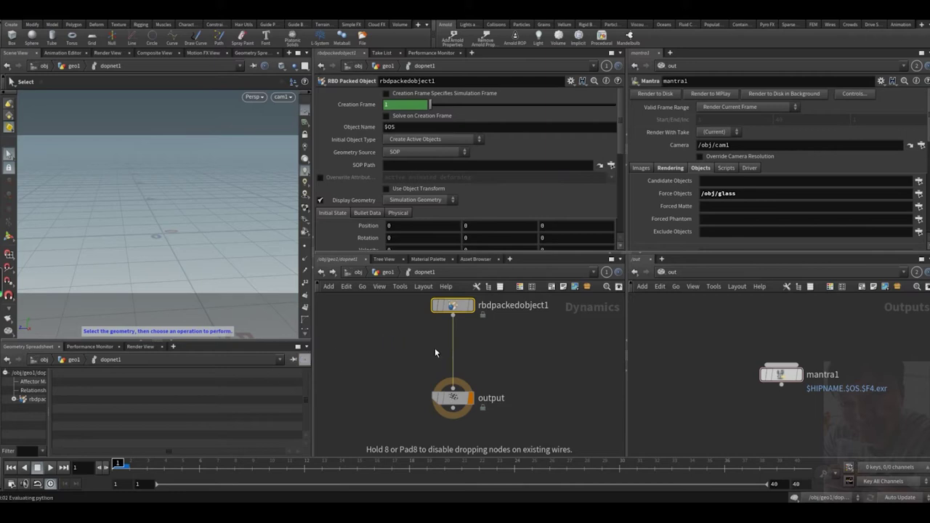
# Make room above the output node and insert a Gravity Force after the Rigid Body Solver.
pyautogui.moveTo(385, 381); pyautogui.dragTo(383, 337, button='middle')
pyautogui.moveTo(396, 342); pyautogui.dragTo(516, 403)
pyautogui.moveTo(452, 356); pyautogui.dragTo(452, 418)
pyautogui.press('Tab')
pyautogui.write('gr')
pyautogui.press('Return')
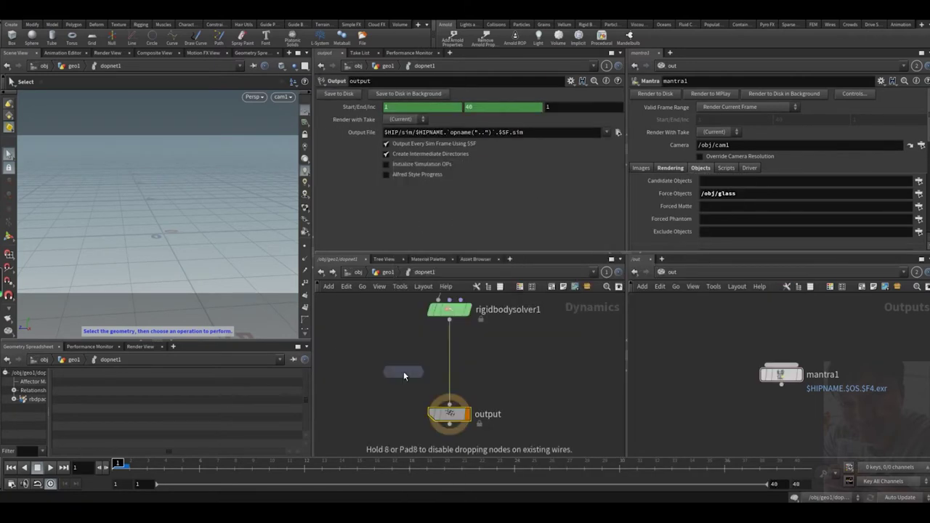
pyautogui.click(454, 343)
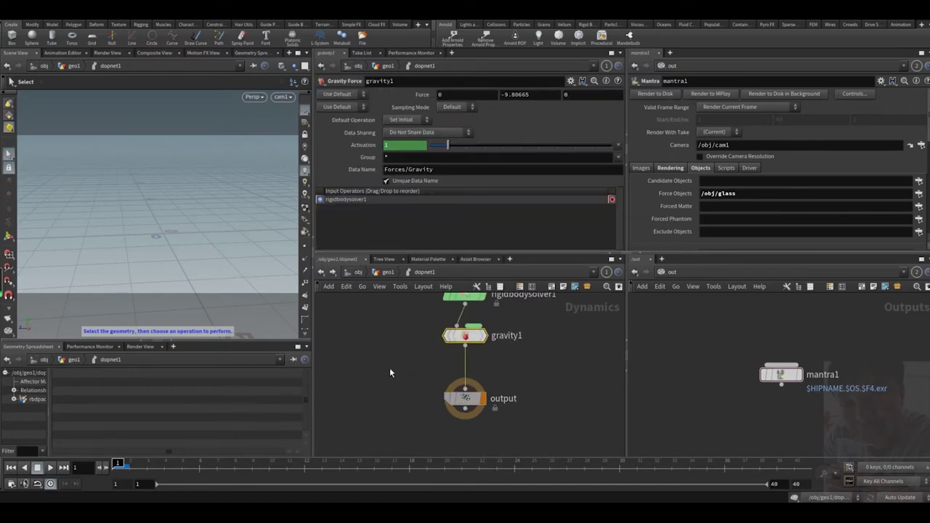
# Add a Ground Plane beside the gravity node and move the output node further down.
pyautogui.press('Tab')
pyautogui.write('groun')
pyautogui.press('Return')
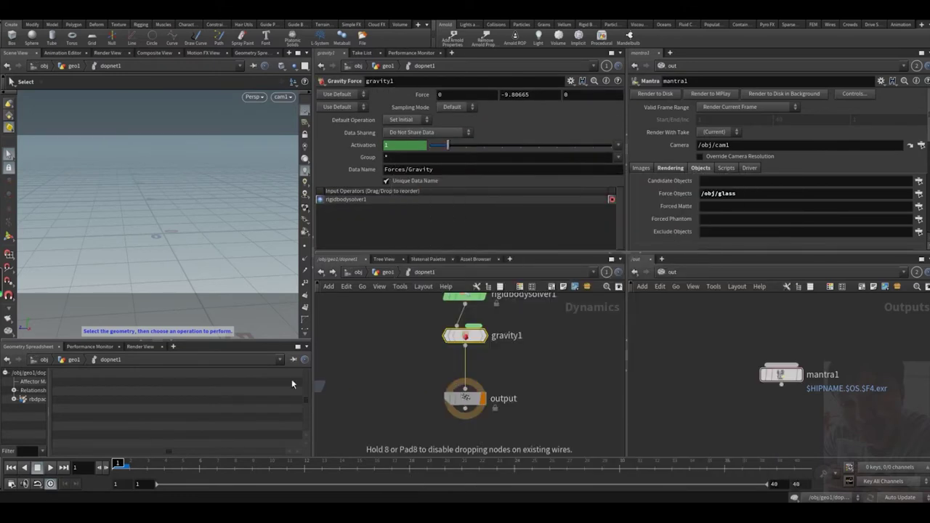
pyautogui.click(362, 373)
pyautogui.moveTo(480, 412); pyautogui.dragTo(476, 392, button='middle')
pyautogui.moveTo(478, 395); pyautogui.dragTo(477, 451)
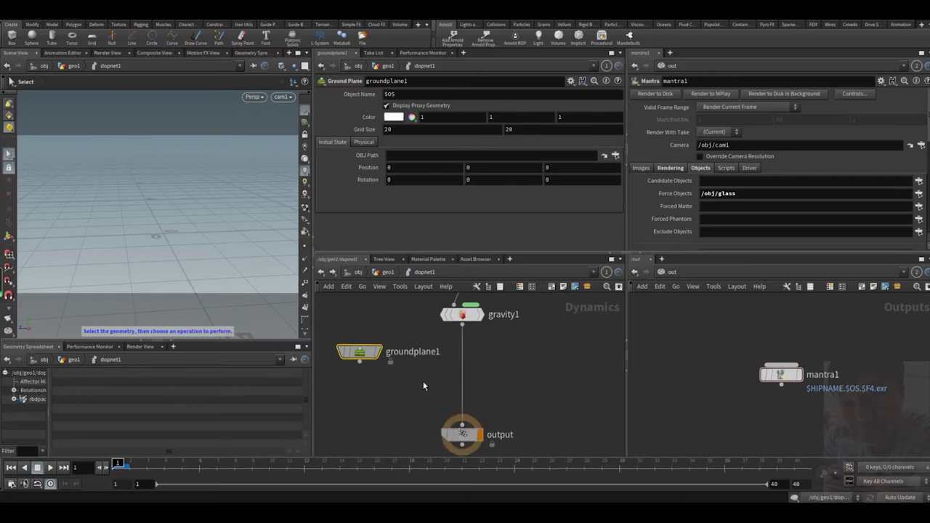
# Add a Merge node below the ground plane.
pyautogui.press('Tab')
pyautogui.write('me')
pyautogui.press('Return')
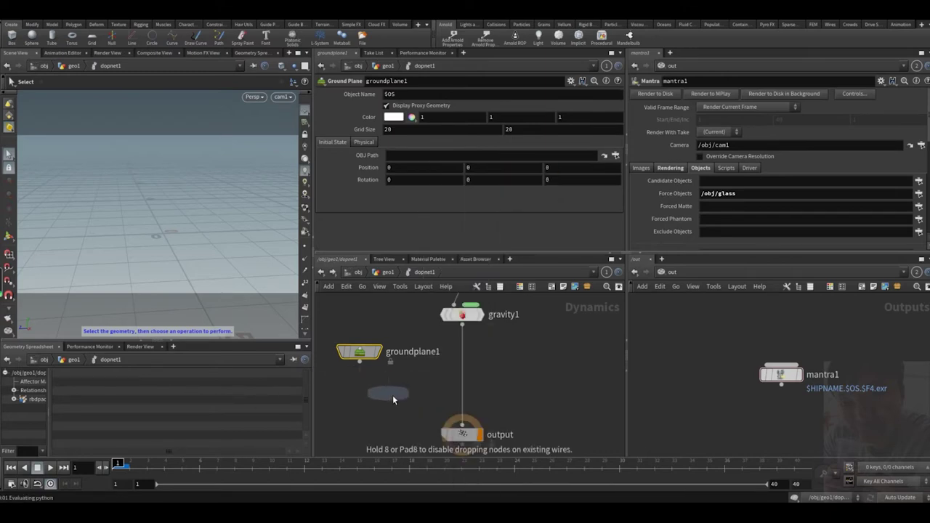
pyautogui.click(398, 395)
pyautogui.click(389, 386)
pyautogui.hotkey('ctrl', 'z')
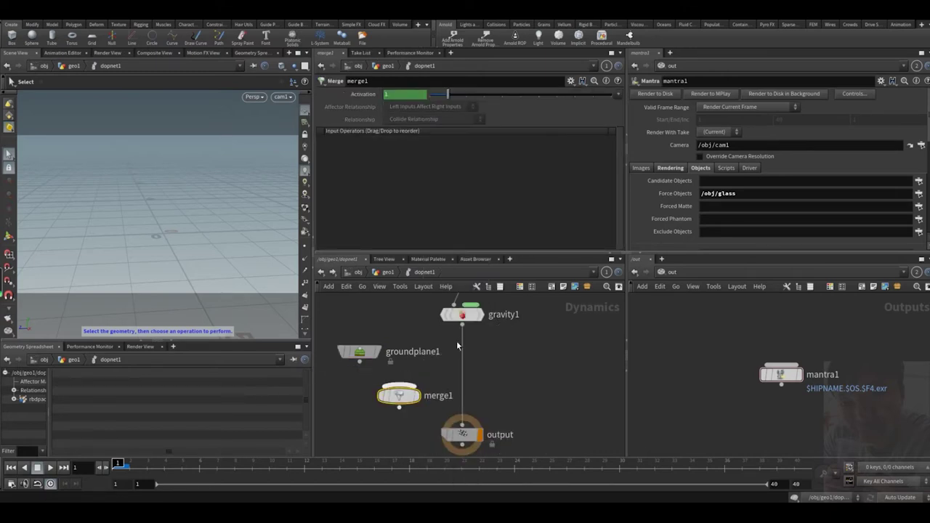
# Wire the ground plane first and gravity second into the Merge, and connect the Merge to the output node.
pyautogui.click(360, 363)
pyautogui.click(409, 386)
pyautogui.click(462, 324)
pyautogui.click(409, 385)
pyautogui.click(399, 407)
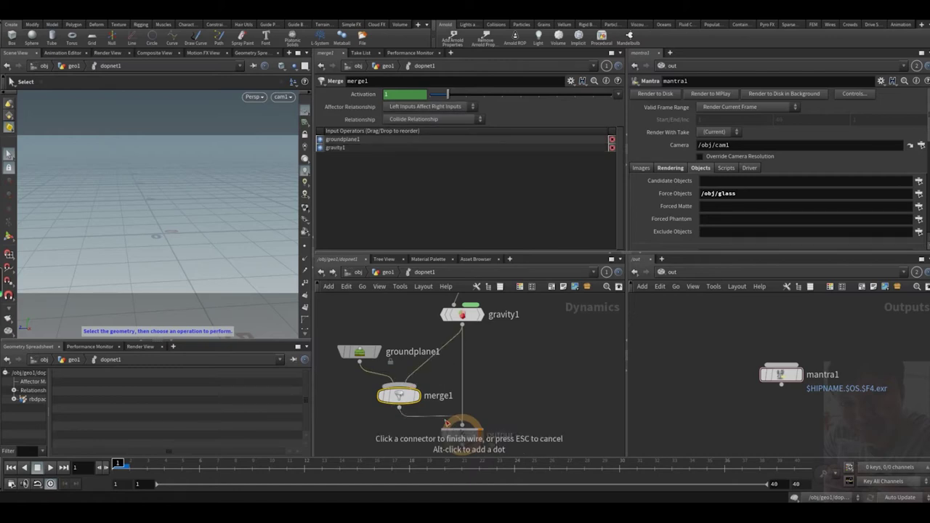
pyautogui.click(462, 425)
pyautogui.moveTo(413, 393); pyautogui.dragTo(476, 377)
# Set the RBD Packed Object's Geometry Source to First Context Geometry and play the simulation.
pyautogui.moveTo(397, 305); pyautogui.dragTo(396, 465, button='middle')
pyautogui.click(450, 384)
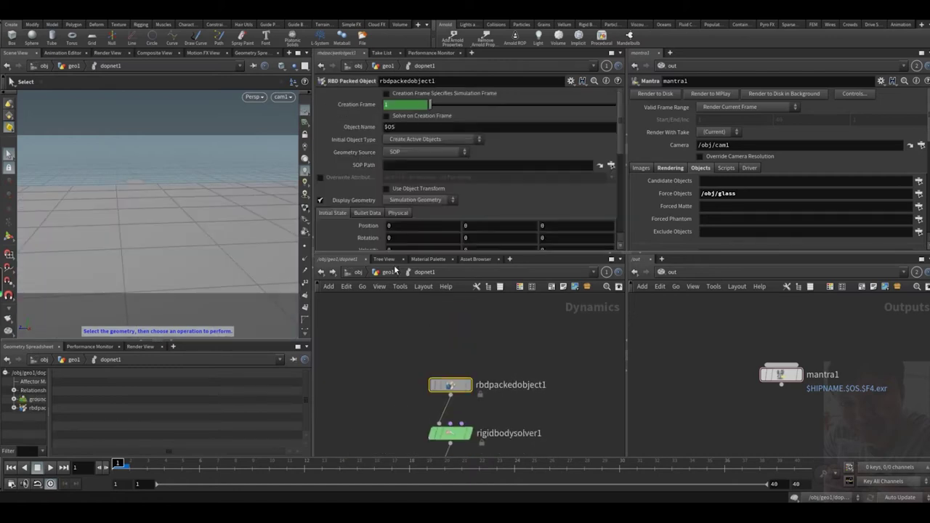
pyautogui.click(425, 153)
pyautogui.click(409, 173)
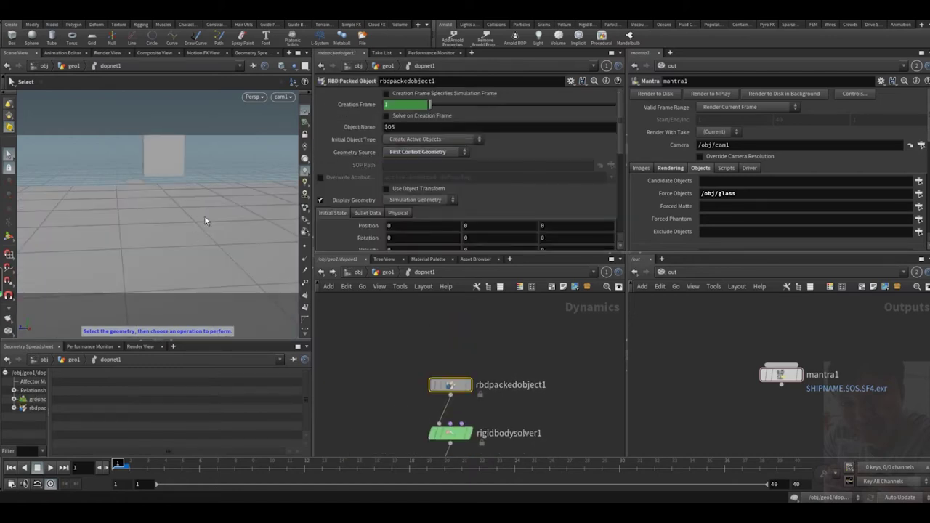
pyautogui.click(356, 378)
pyautogui.press('Up')
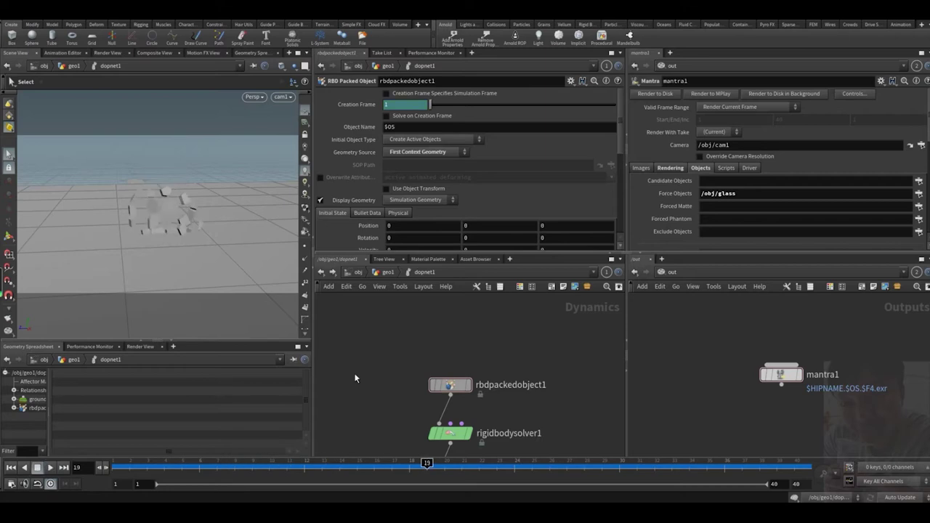
# Return to the geometry network and restrict the DOP Network's Object filter to rbd*.
pyautogui.press('u')
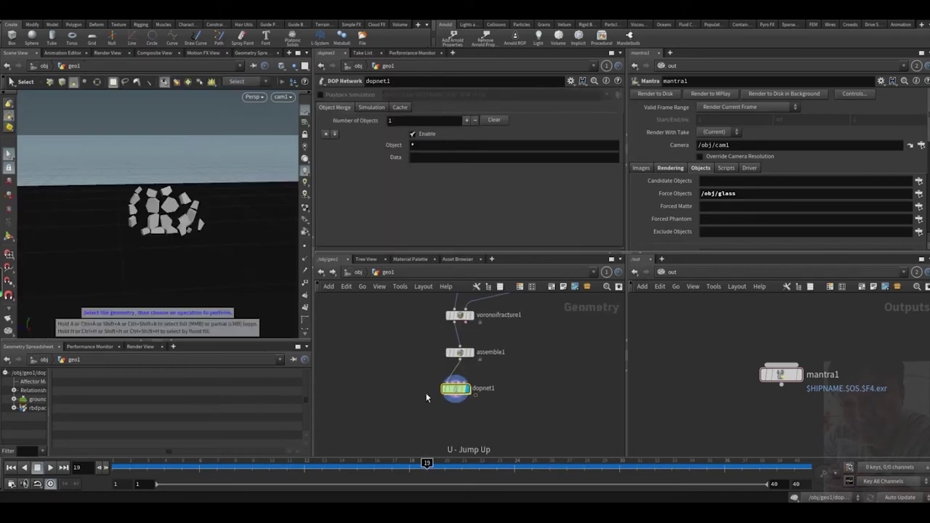
pyautogui.click(434, 145)
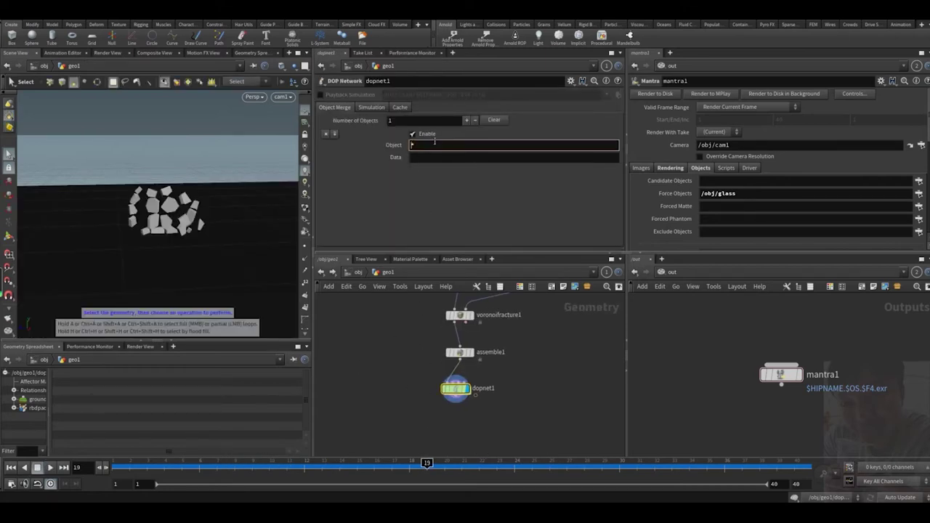
pyautogui.write('rbd*')
pyautogui.press('Return')
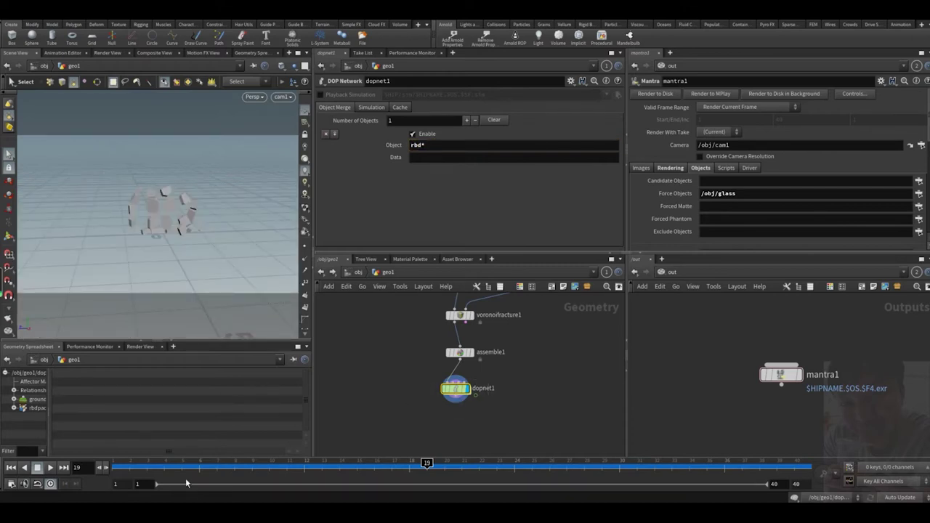
# Render frame 12 of the simulation with mantra1 in the Render View and return to the object level.
pyautogui.moveTo(119, 472)
pyautogui.mouseDown()
pyautogui.moveTo(427, 476)
pyautogui.moveTo(305, 463)
pyautogui.mouseUp()
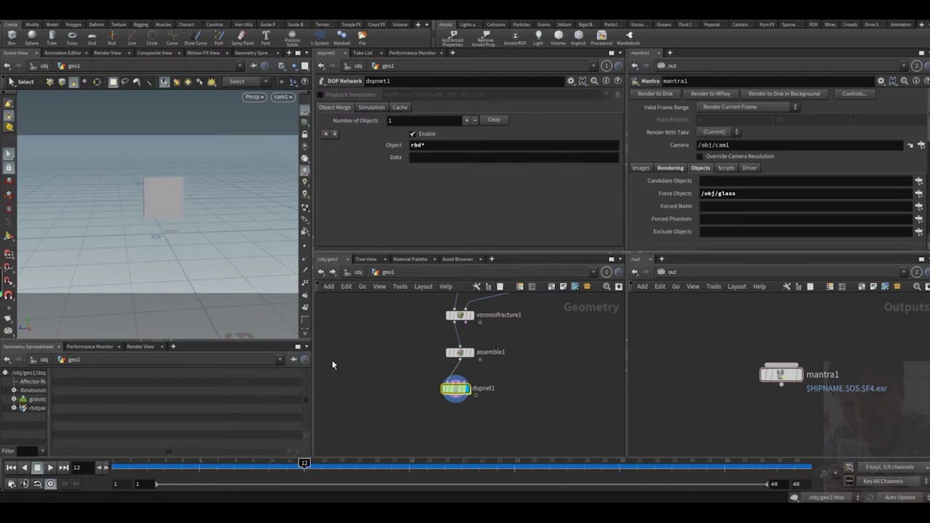
pyautogui.click(103, 52)
pyautogui.click(32, 66)
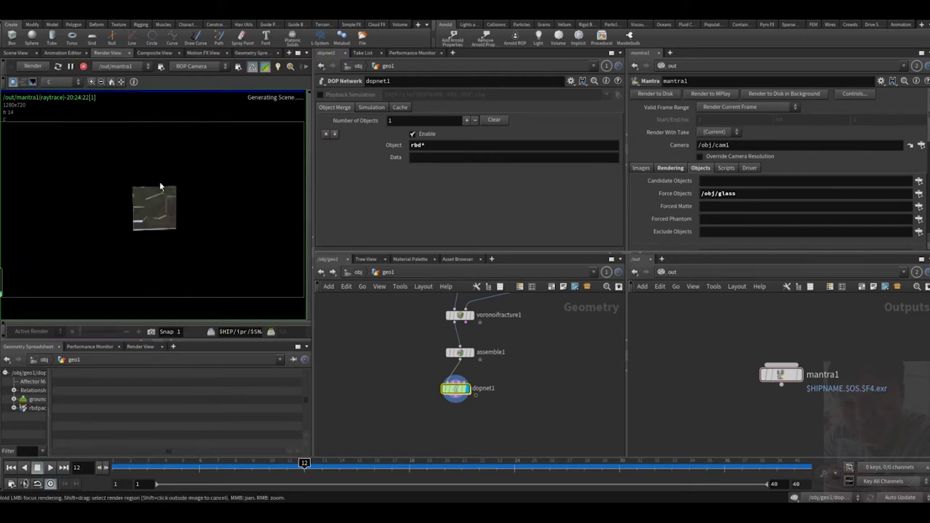
pyautogui.click(360, 274)
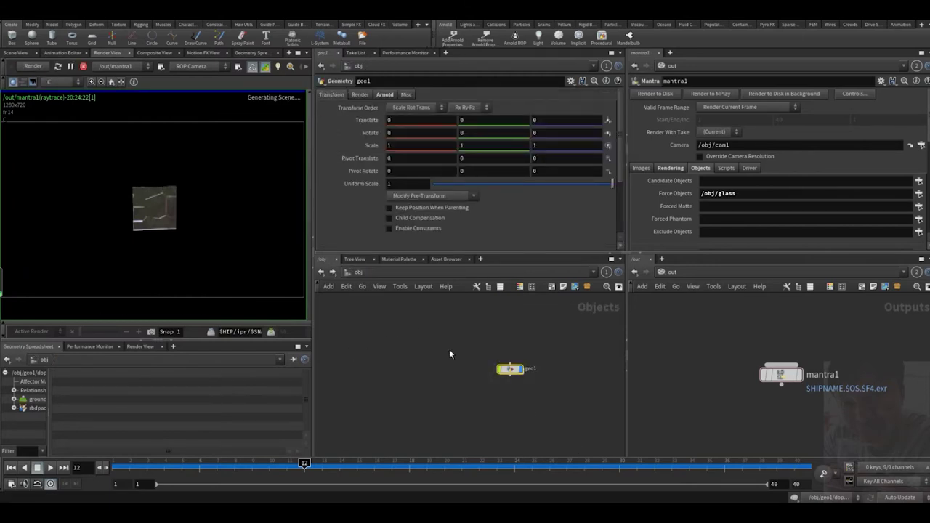
# Assign the /mat/glass material to the geo1 object in its render settings.
pyautogui.click(360, 94)
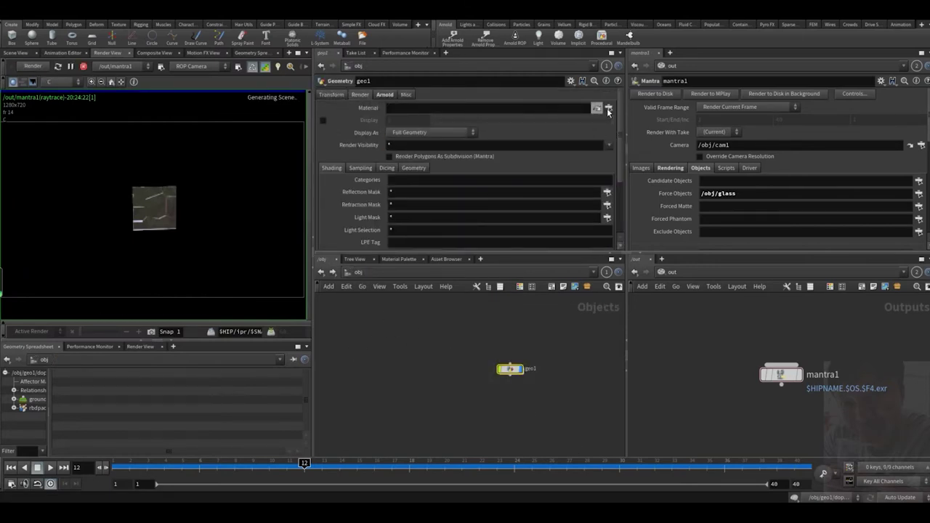
pyautogui.click(608, 108)
pyautogui.click(589, 58)
pyautogui.click(579, 190)
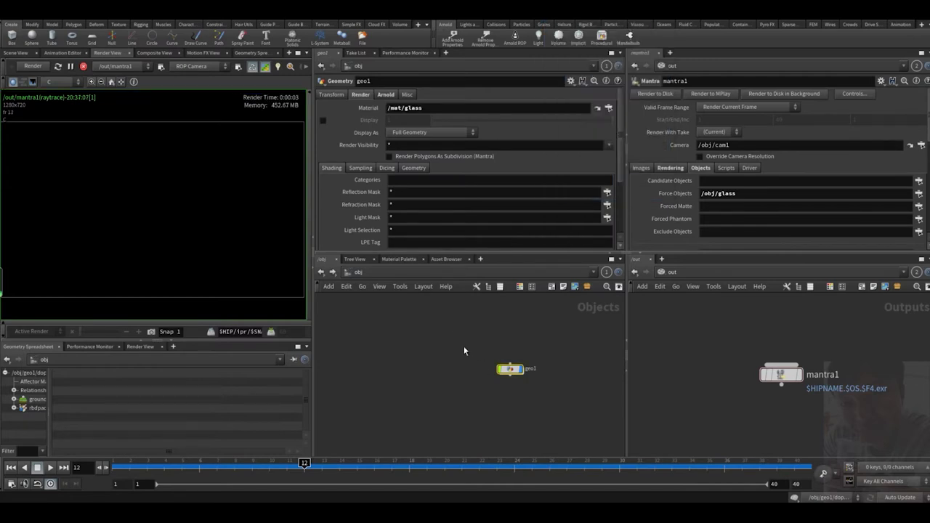
# Rename the geo1 object as glass to match mantra1's Force Objects path /obj/glass.
pyautogui.moveTo(505, 337); pyautogui.dragTo(414, 336, button='middle')
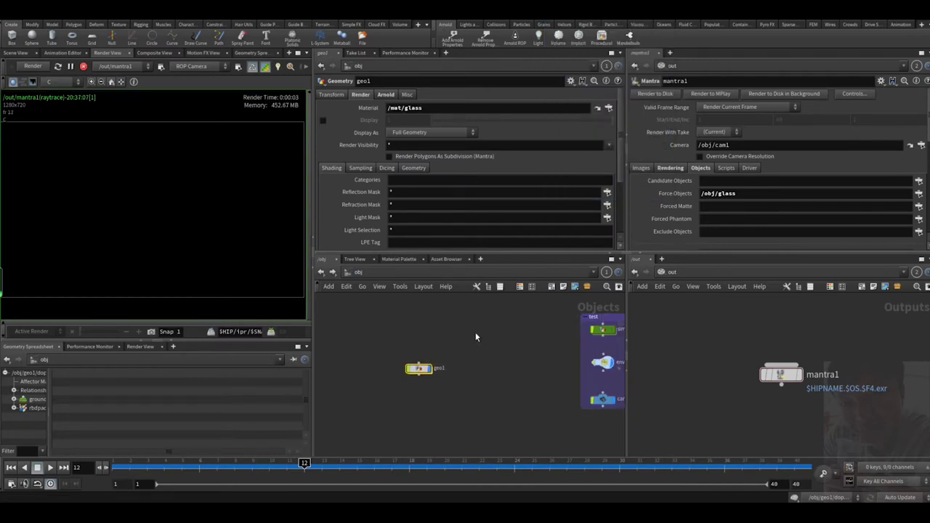
pyautogui.moveTo(522, 307); pyautogui.dragTo(430, 326, button='middle')
pyautogui.click(527, 337)
pyautogui.click(411, 362)
pyautogui.moveTo(380, 366); pyautogui.dragTo(492, 341, button='middle')
pyautogui.click(471, 371)
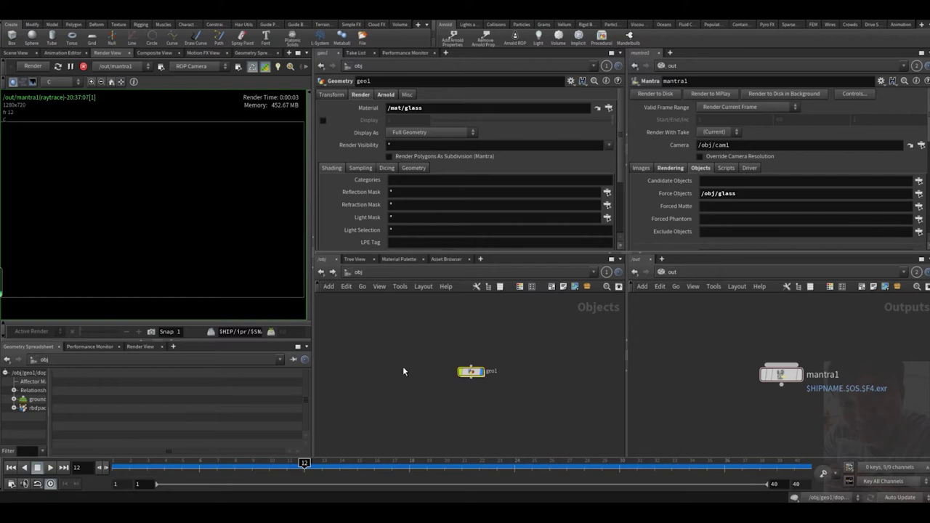
pyautogui.click(772, 374)
pyautogui.doubleClick(499, 372)
pyautogui.write('gl')
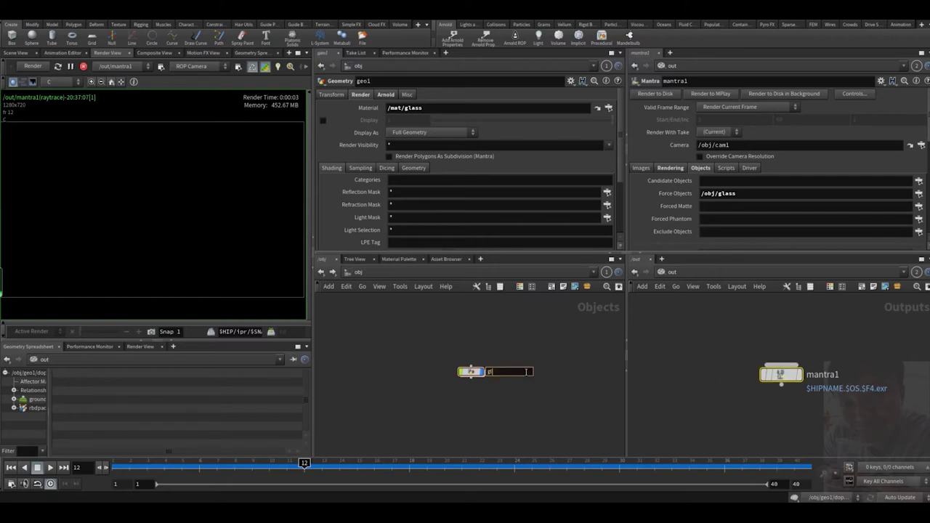
pyautogui.write('ass')
pyautogui.press('Return')
# Colour the glass object's node blue.
pyautogui.moveTo(423, 335); pyautogui.dragTo(468, 374)
pyautogui.press('c')
pyautogui.click(558, 428)
pyautogui.press('c')
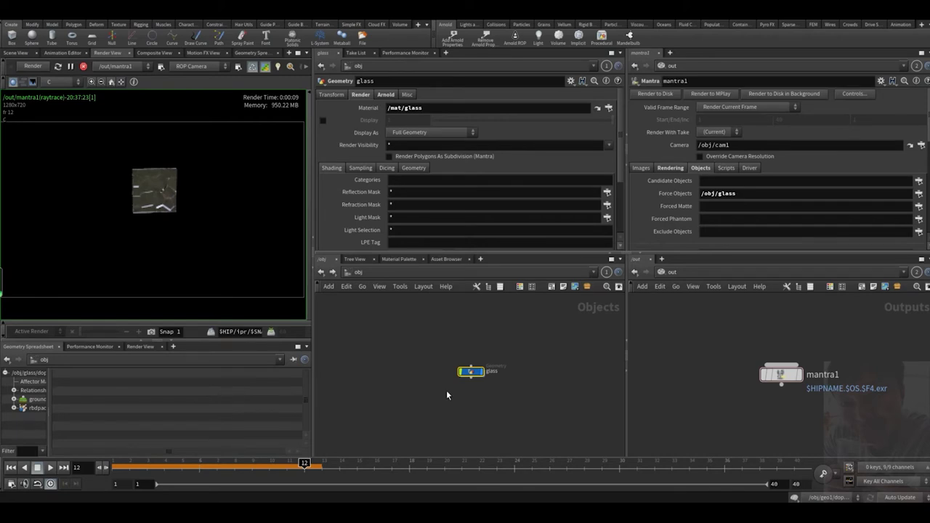
# Step between frames 13, 14 and 15 and examine the rendered cracks in the glass before and after breaking.
pyautogui.press('Right')
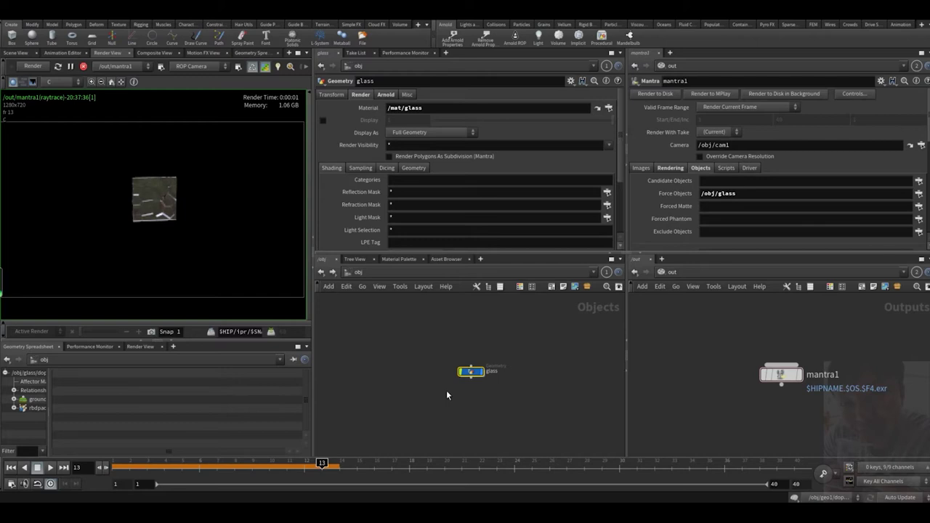
pyautogui.press('Right')
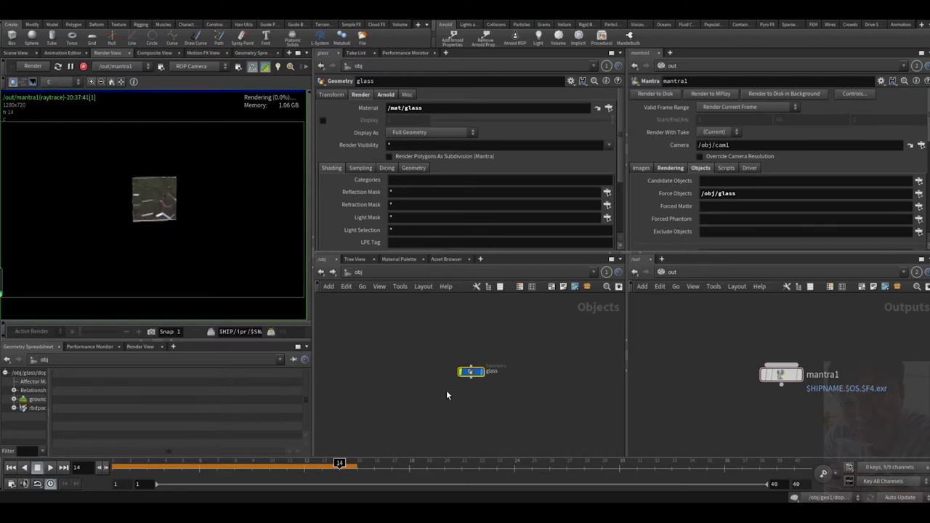
pyautogui.press('Right')
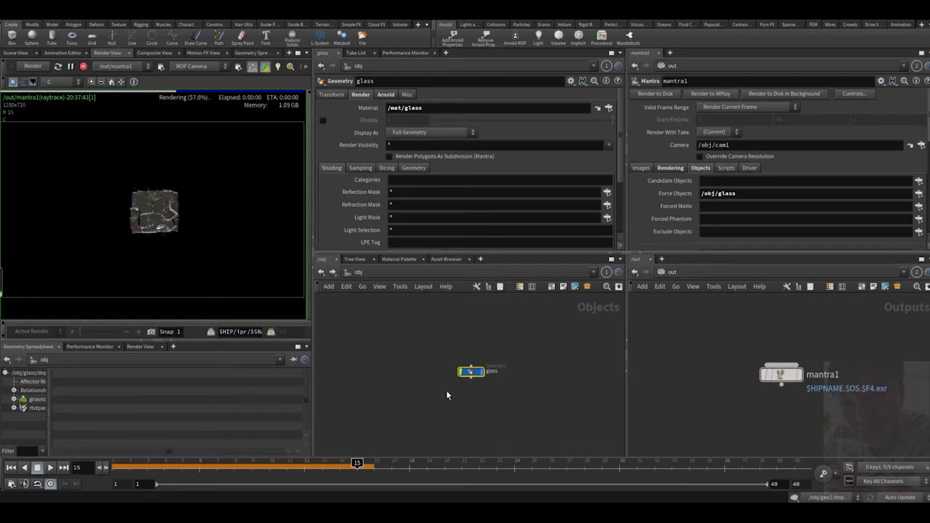
pyautogui.press('Left')
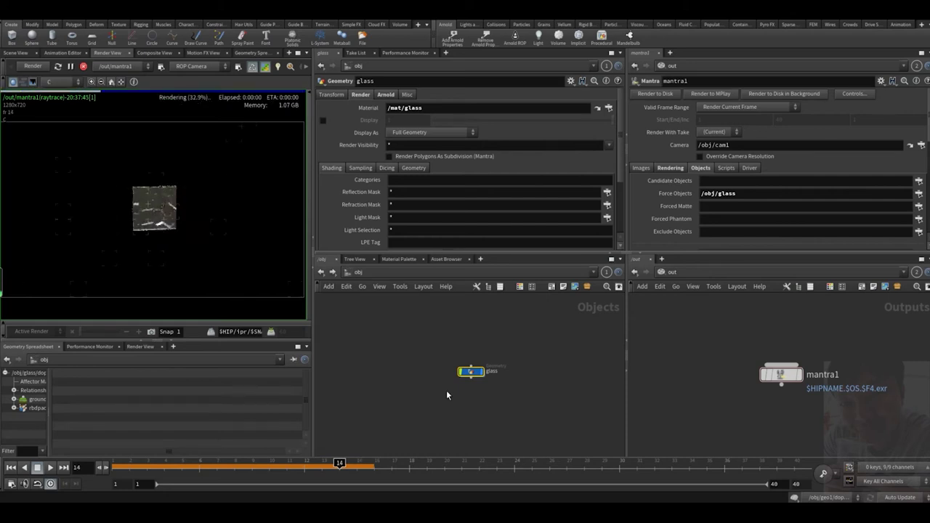
pyautogui.press('Right')
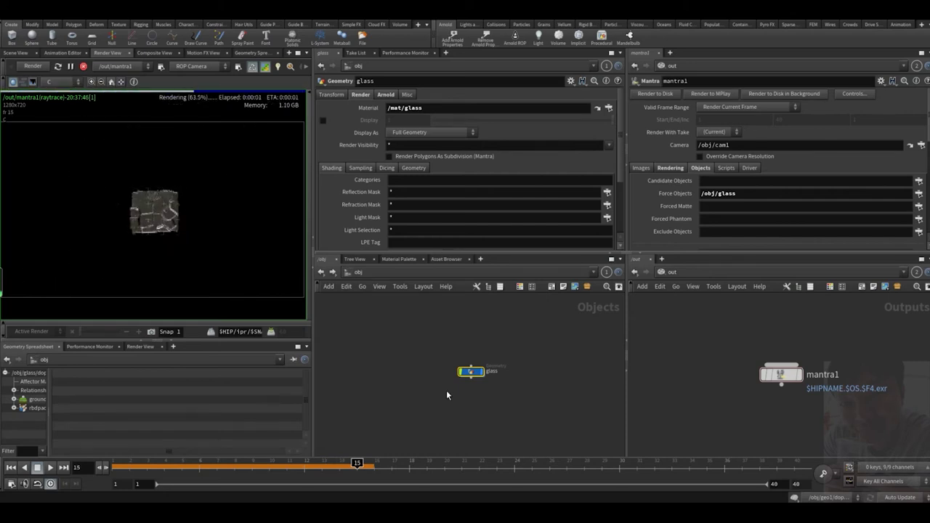
pyautogui.press('Left')
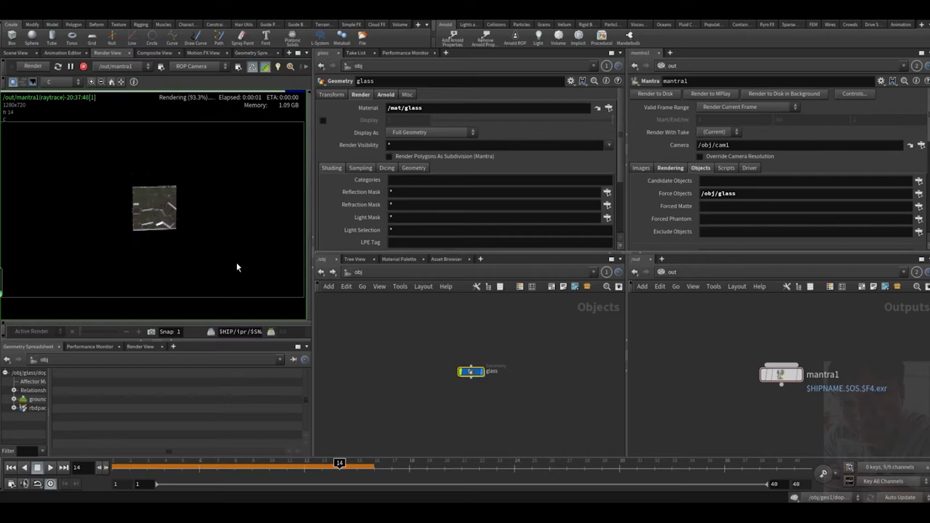
pyautogui.scroll(1, 155, 211)
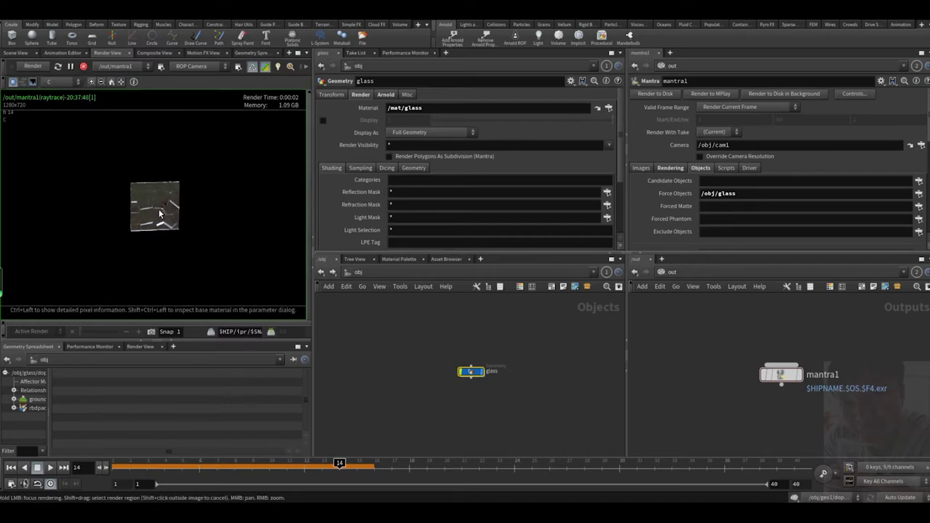
pyautogui.scroll(2, 137, 217)
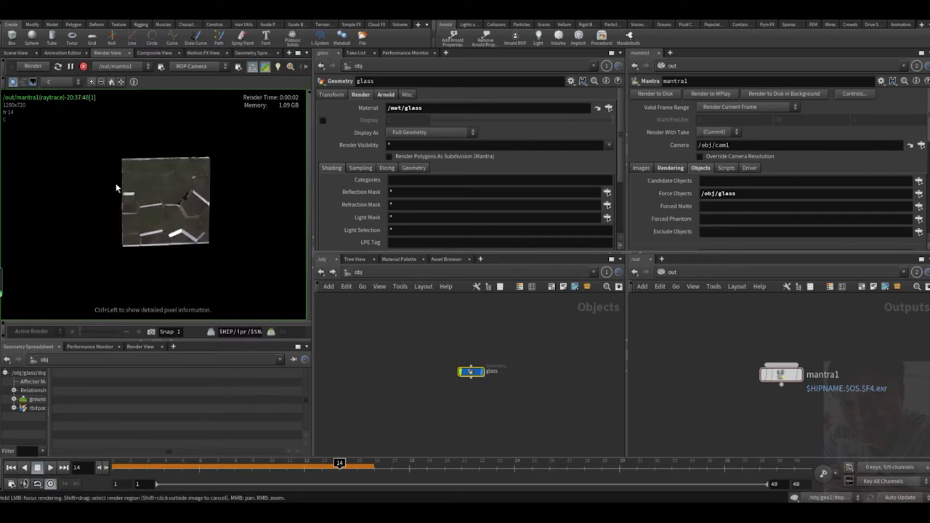
# Stop the render, return to the scene view and enter the glass object's geometry network.
pyautogui.click(84, 67)
pyautogui.click(16, 53)
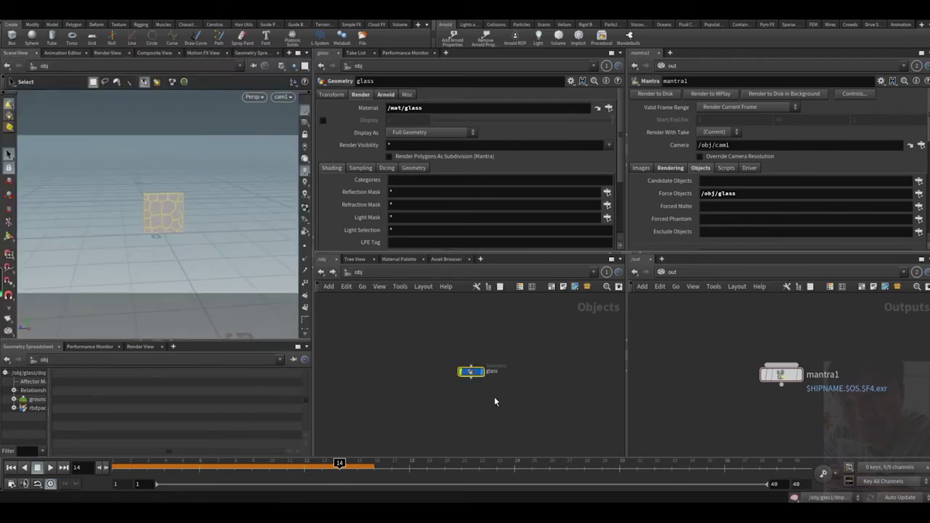
pyautogui.press('Return')
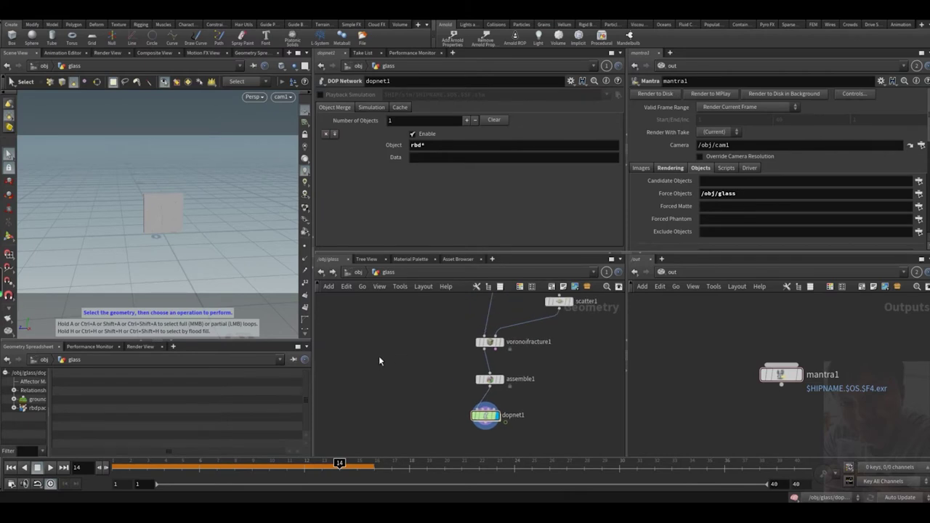
# Add an RBD Connected Faces node and an RBD Disconnected Faces node to the glass network.
pyautogui.press('Tab')
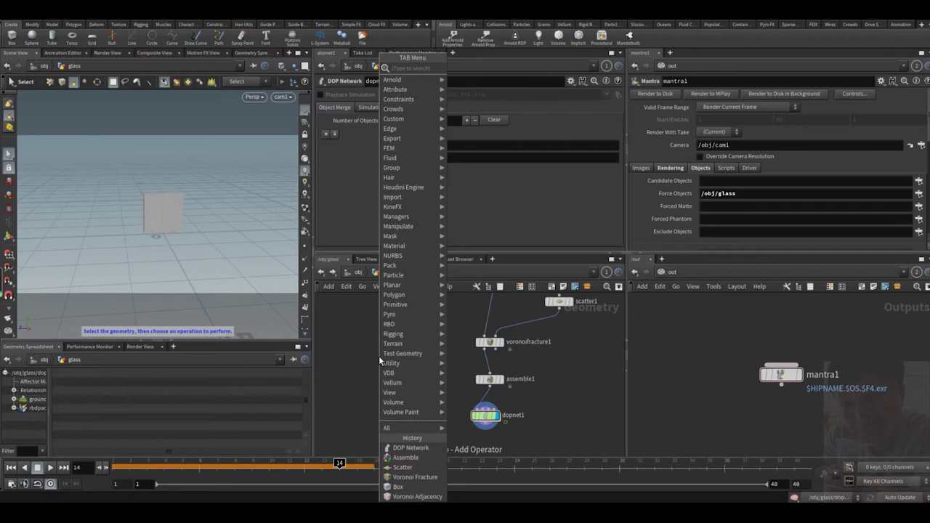
pyautogui.write('r')
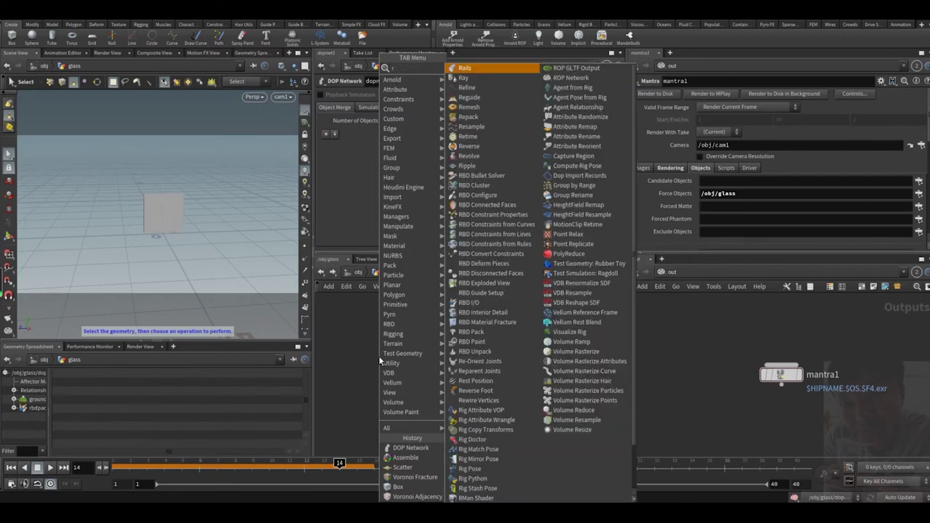
pyautogui.write('bdconn')
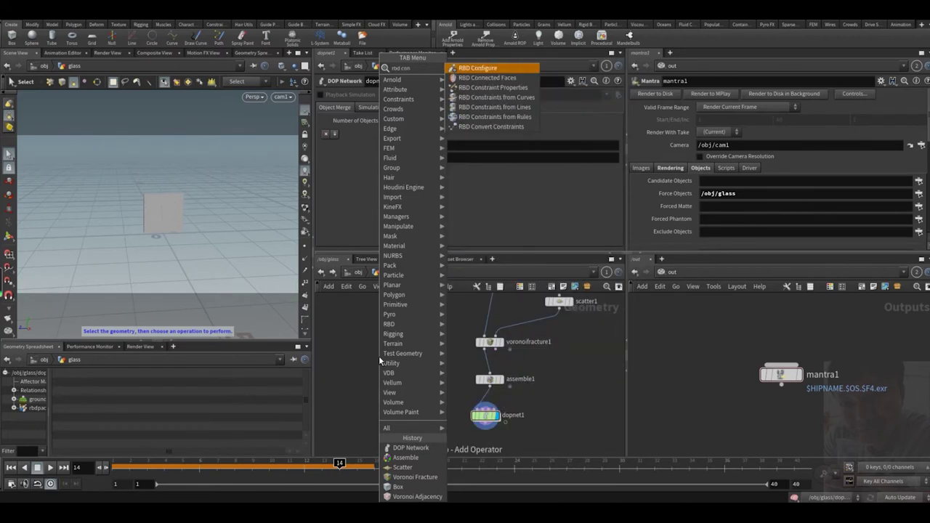
pyautogui.press('Return')
pyautogui.click(364, 353)
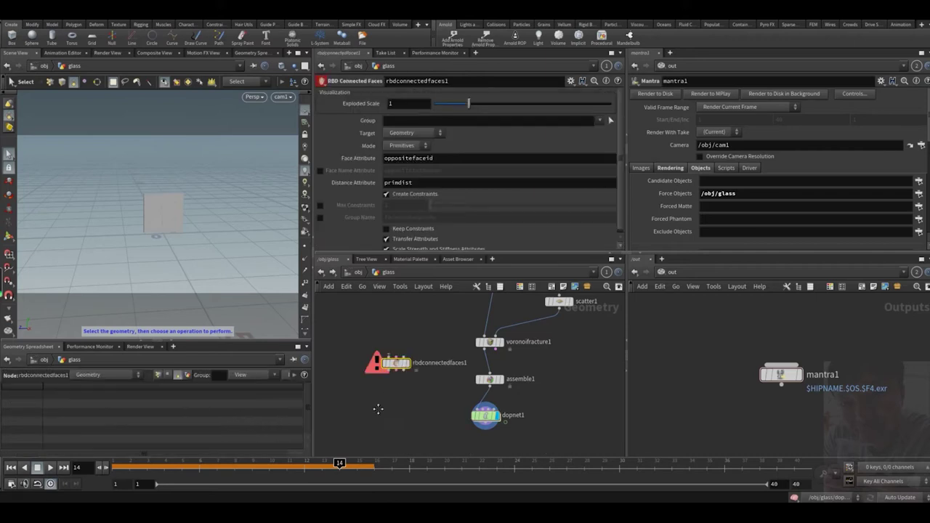
pyautogui.press('Tab')
pyautogui.write('rbddis')
pyautogui.press('Return')
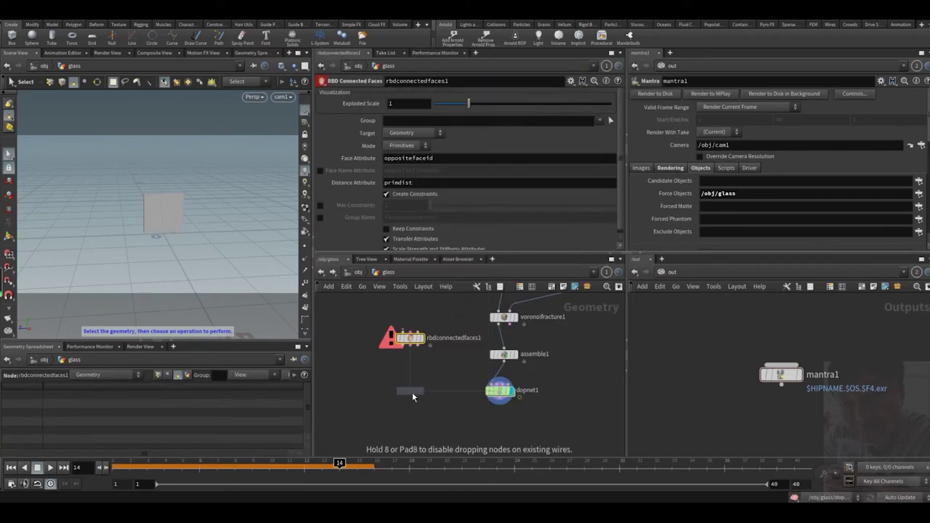
pyautogui.click(426, 379)
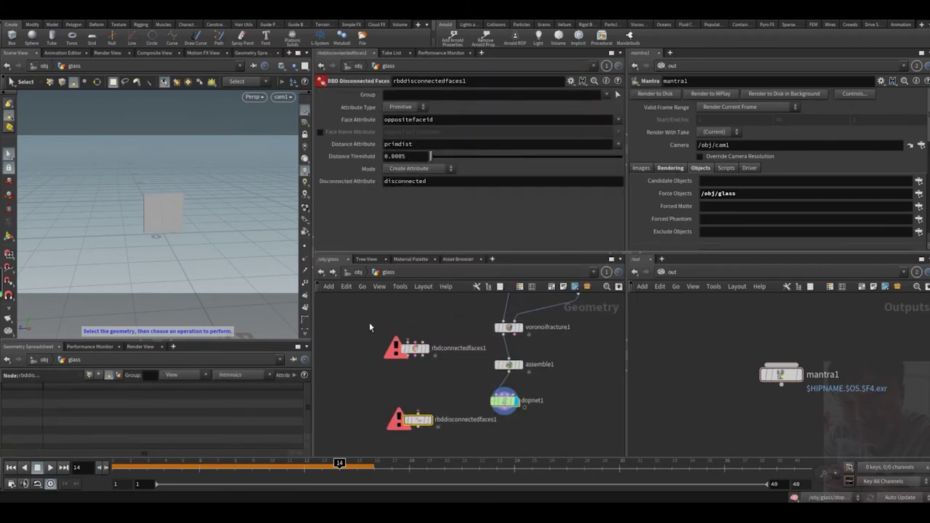
# Insert the RBD Connected Faces node between voronoifracture1 and assemble1 and display its result.
pyautogui.moveTo(420, 350); pyautogui.dragTo(508, 355)
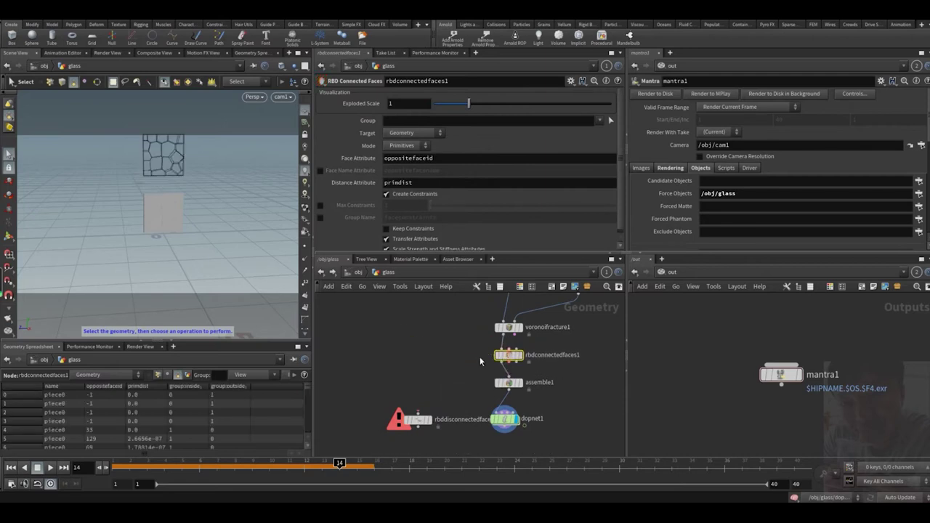
pyautogui.click(519, 356)
pyautogui.keyDown('alt'); pyautogui.moveTo(182, 198); pyautogui.dragTo(191, 156); pyautogui.keyUp('alt')
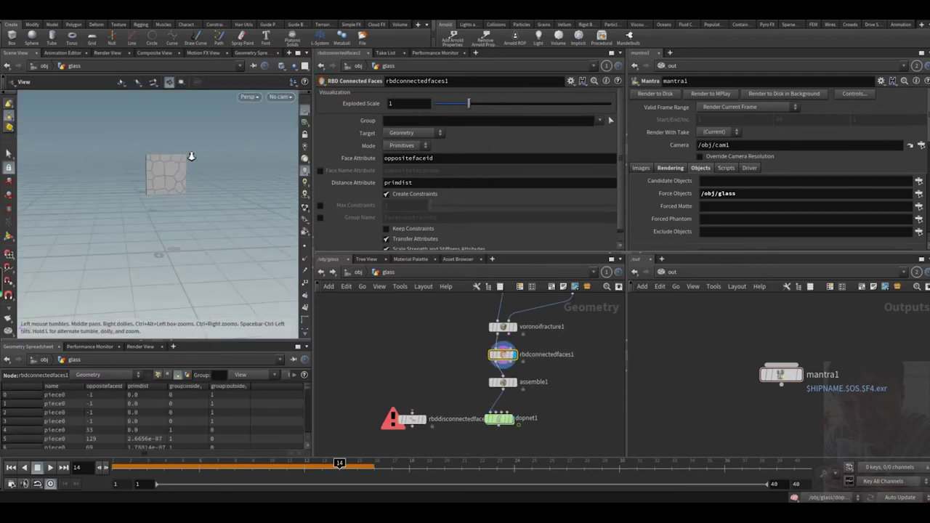
pyautogui.keyDown('alt'); pyautogui.moveTo(191, 155); pyautogui.dragTo(187, 208, button='right'); pyautogui.keyUp('alt')
pyautogui.keyDown('alt'); pyautogui.moveTo(187, 207); pyautogui.dragTo(183, 214); pyautogui.keyUp('alt')
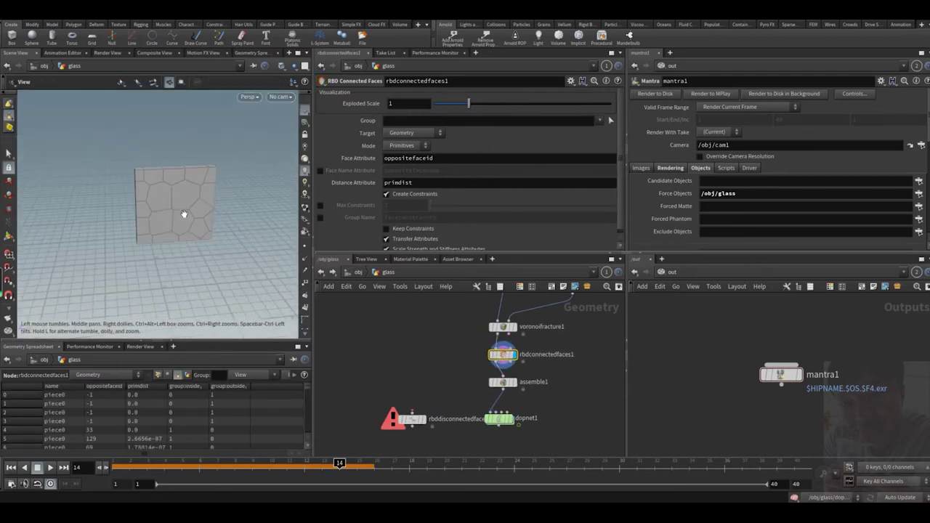
# Branch an Exploded View node off rbdconnectedfaces1 and display the separated pieces.
pyautogui.press('Tab')
pyautogui.write('expl')
pyautogui.press('Return')
pyautogui.click(422, 369)
pyautogui.click(439, 371)
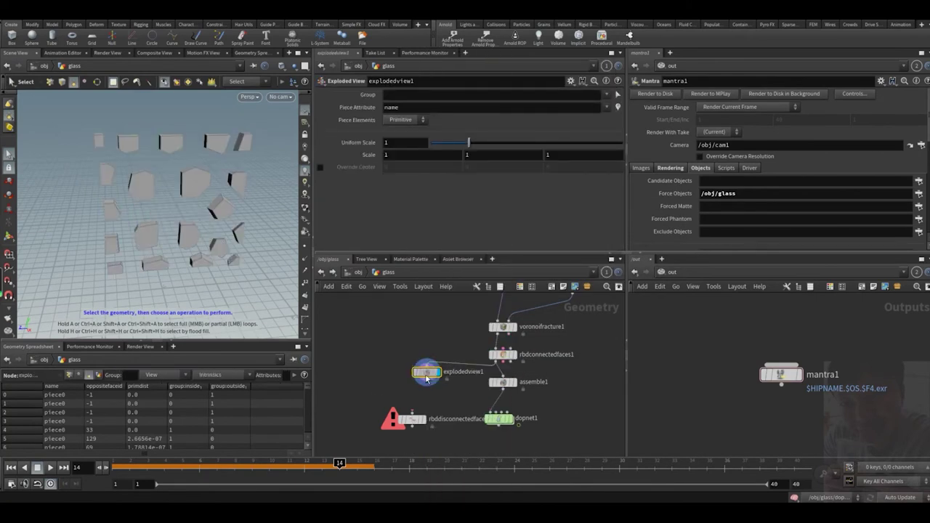
# Select the facing inner sides of two neighbouring pieces to inspect them, and delete the Exploded View node.
pyautogui.scroll(6, 189, 196)
pyautogui.press('s')
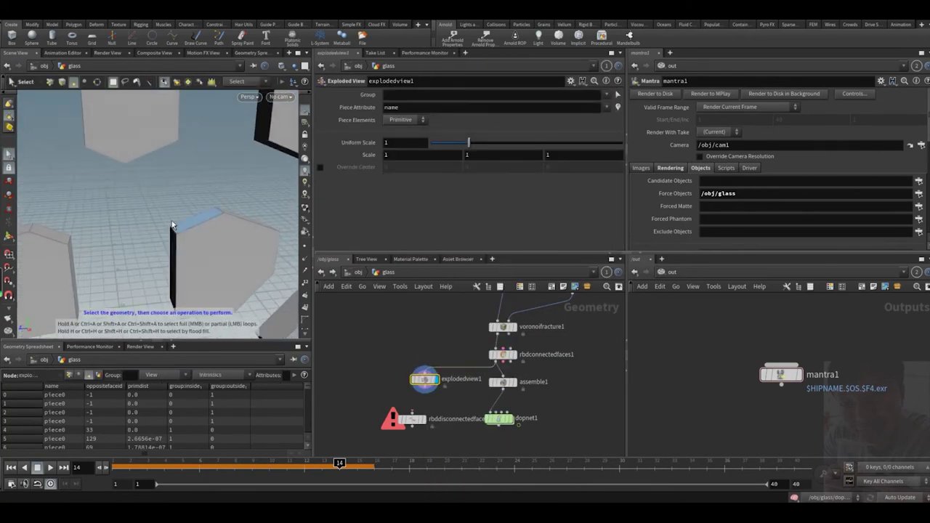
pyautogui.keyDown('alt'); pyautogui.moveTo(186, 234); pyautogui.dragTo(164, 179); pyautogui.keyUp('alt')
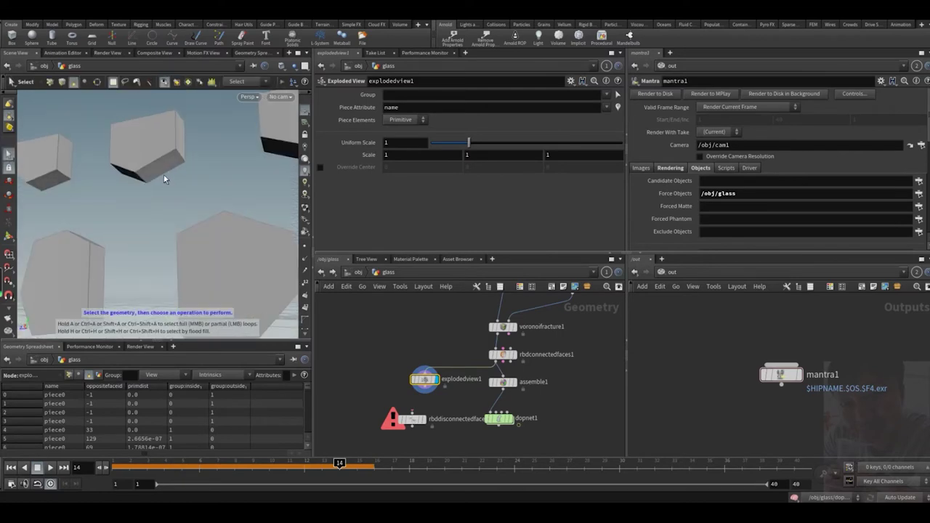
pyautogui.keyDown('shift'); pyautogui.click(191, 227); pyautogui.keyUp('shift')
pyautogui.keyDown('alt'); pyautogui.moveTo(192, 227); pyautogui.dragTo(193, 234); pyautogui.keyUp('alt')
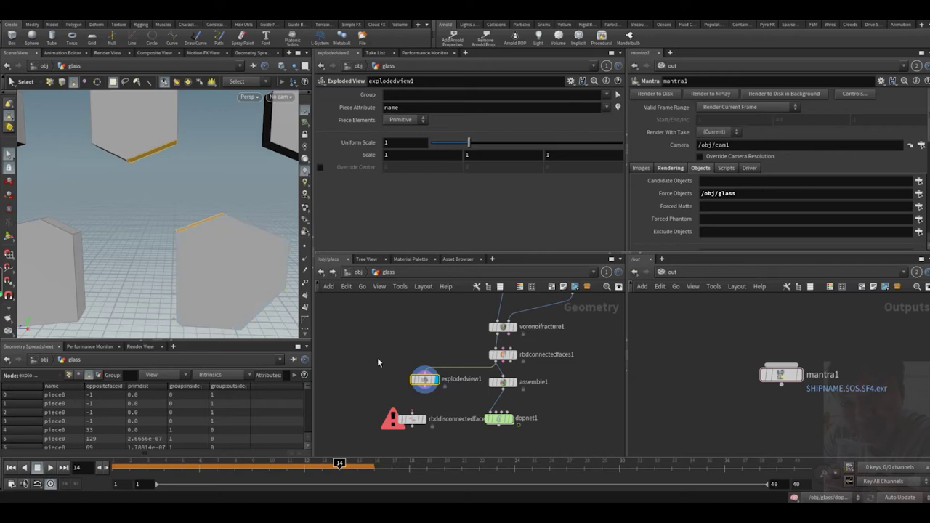
pyautogui.moveTo(378, 356); pyautogui.dragTo(385, 335, button='middle')
pyautogui.press('Delete')
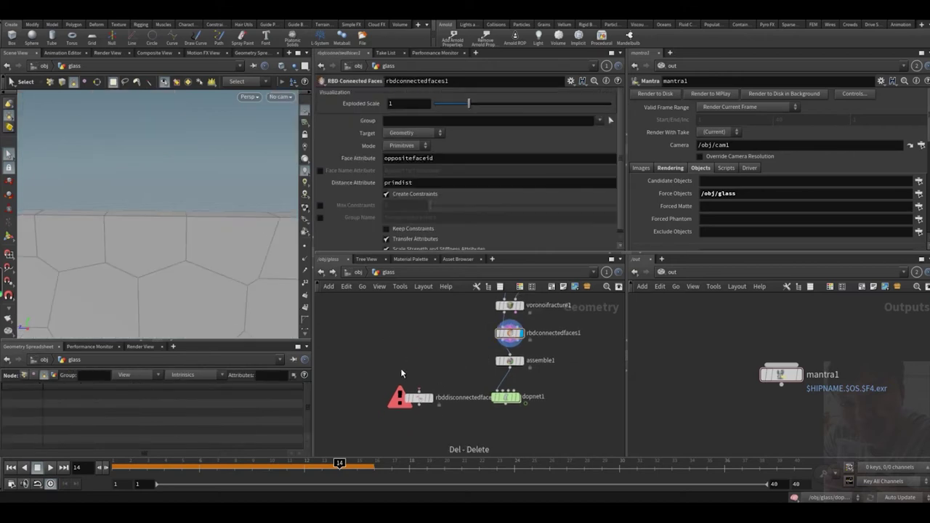
# Move the rbddisconnectedfaces1 node below dopnet1, leaving room for another node between them.
pyautogui.click(425, 397)
pyautogui.moveTo(413, 399); pyautogui.dragTo(420, 364, button='middle')
pyautogui.moveTo(422, 365); pyautogui.dragTo(500, 415)
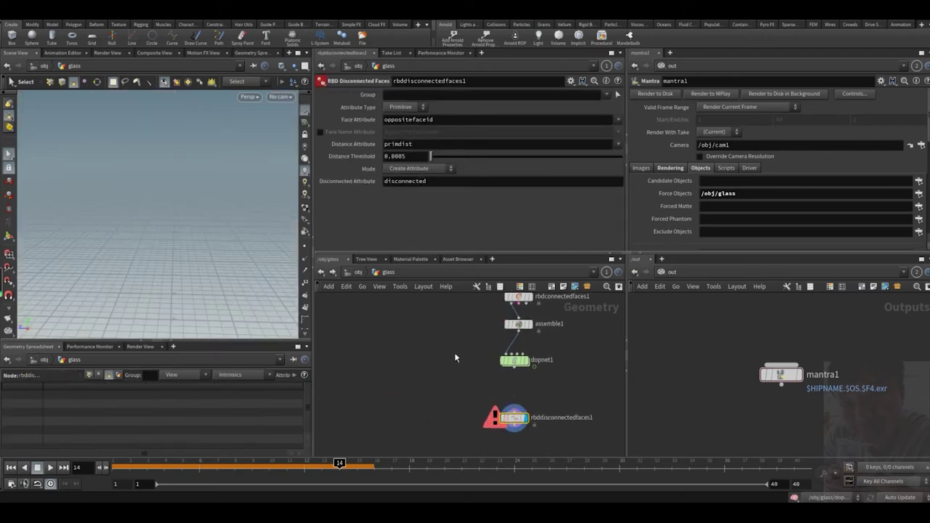
pyautogui.moveTo(442, 381); pyautogui.dragTo(407, 327, button='middle')
pyautogui.moveTo(476, 363); pyautogui.dragTo(475, 397)
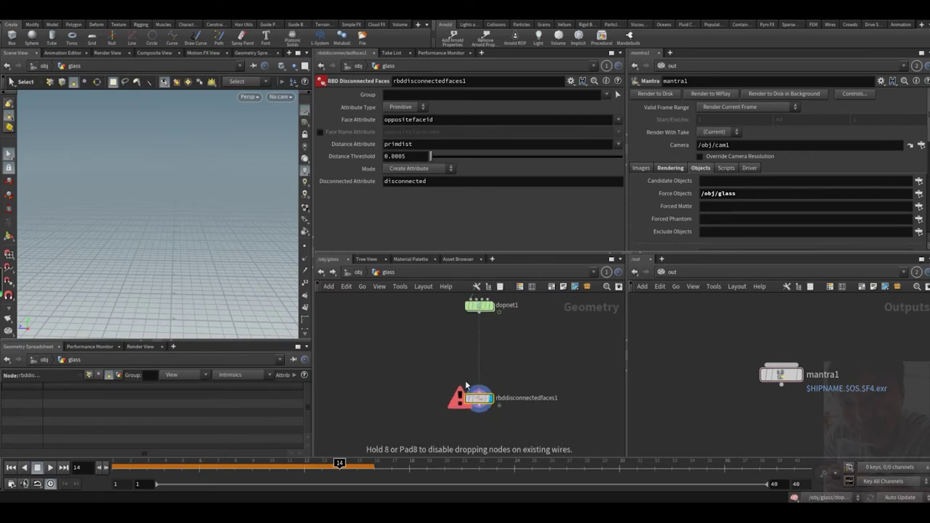
pyautogui.moveTo(461, 336); pyautogui.dragTo(440, 370, button='middle')
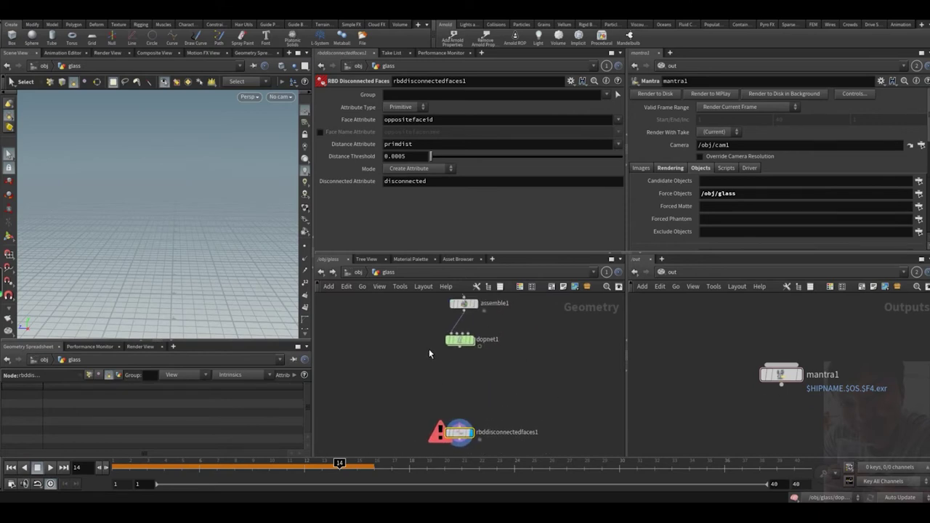
# Insert an Unpack node between dopnet1 and rbddisconnectedfaces1, and display the rbddisconnectedfaces1 result.
pyautogui.click(460, 340)
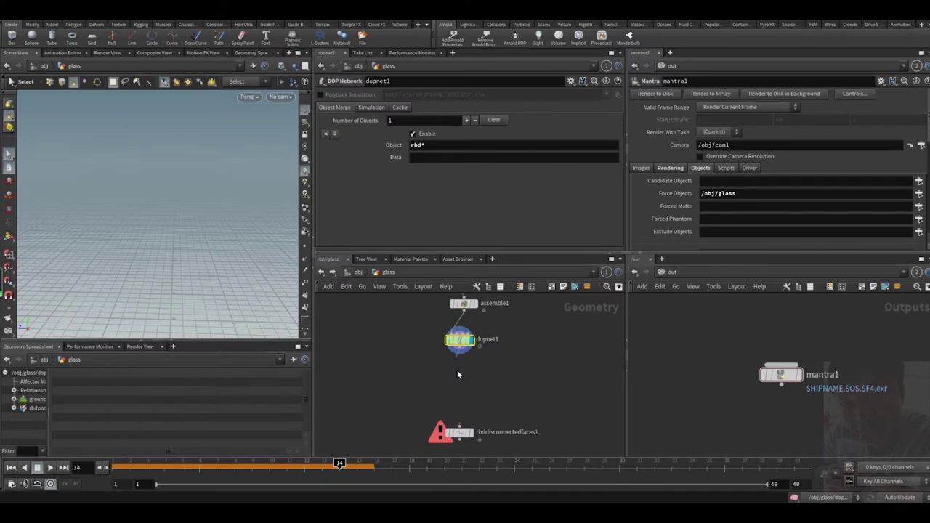
pyautogui.press('Tab')
pyautogui.moveTo(458, 373)
pyautogui.write('unpack')
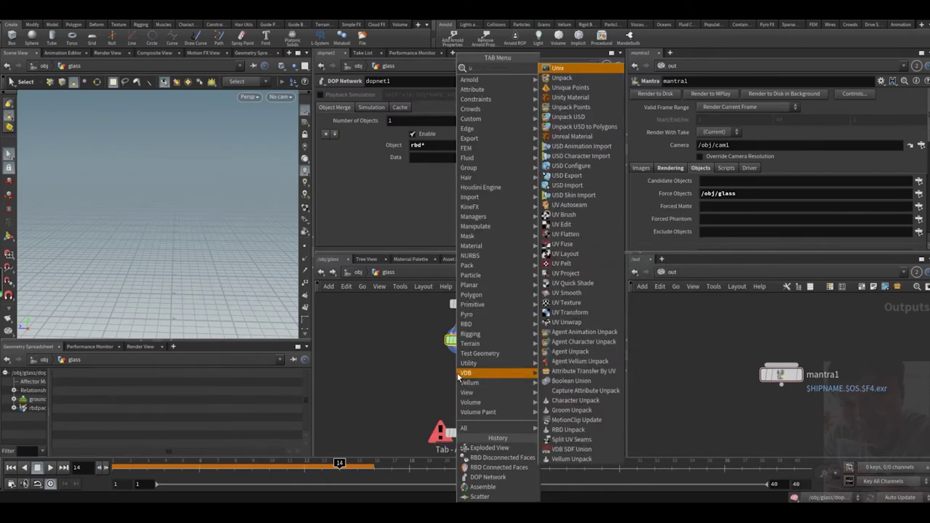
pyautogui.press('Return')
pyautogui.click(471, 373)
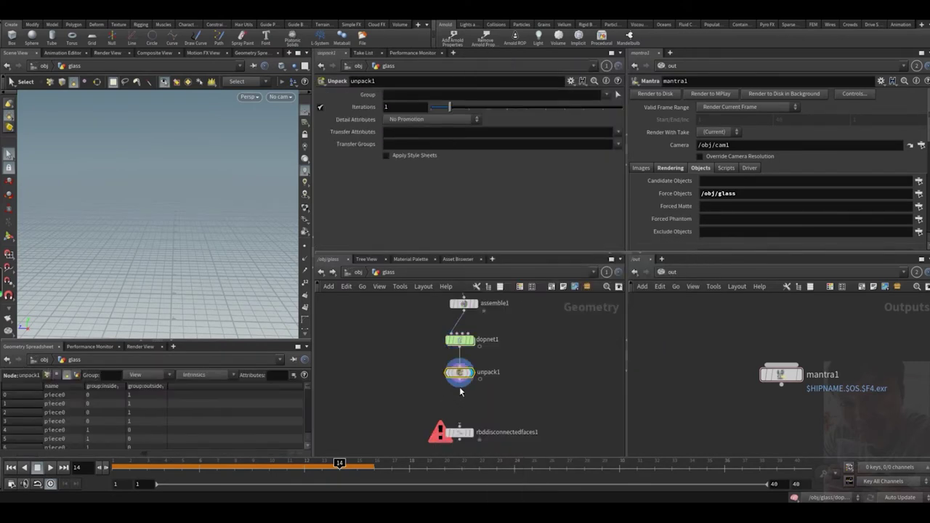
pyautogui.press('r')
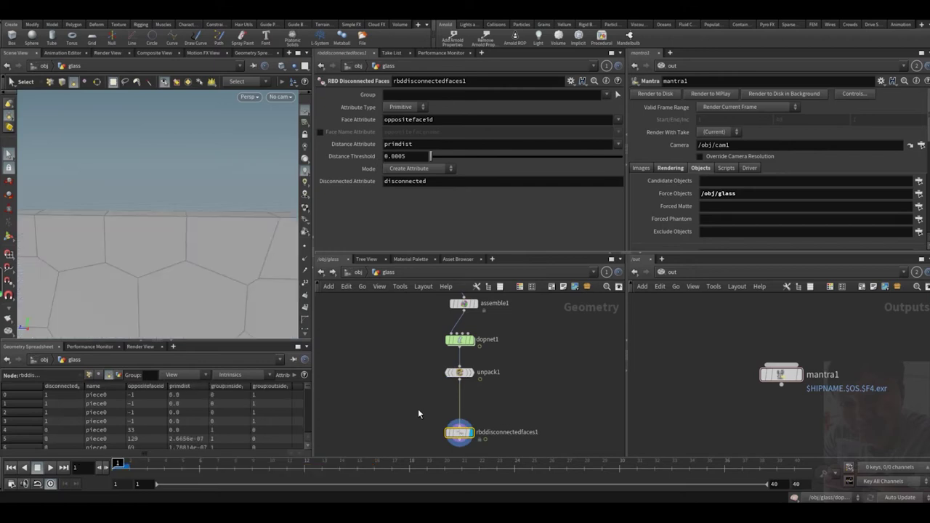
# Set the rbddisconnectedfaces1 mode to Delete Connected and show the glass shaded without wireframe.
pyautogui.click(387, 170)
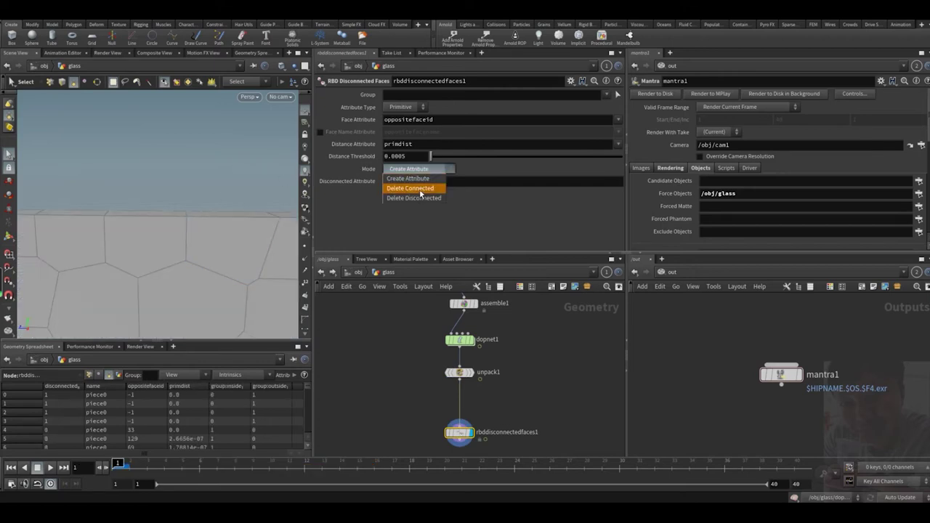
pyautogui.click(412, 191)
pyautogui.keyDown('alt'); pyautogui.moveTo(221, 221); pyautogui.dragTo(182, 258, button='right'); pyautogui.keyUp('alt')
pyautogui.keyDown('alt'); pyautogui.moveTo(183, 276); pyautogui.dragTo(185, 234, button='middle'); pyautogui.keyUp('alt')
pyautogui.keyDown('alt'); pyautogui.moveTo(184, 234); pyautogui.dragTo(200, 244); pyautogui.keyUp('alt')
pyautogui.hotkey('shift', 'w')
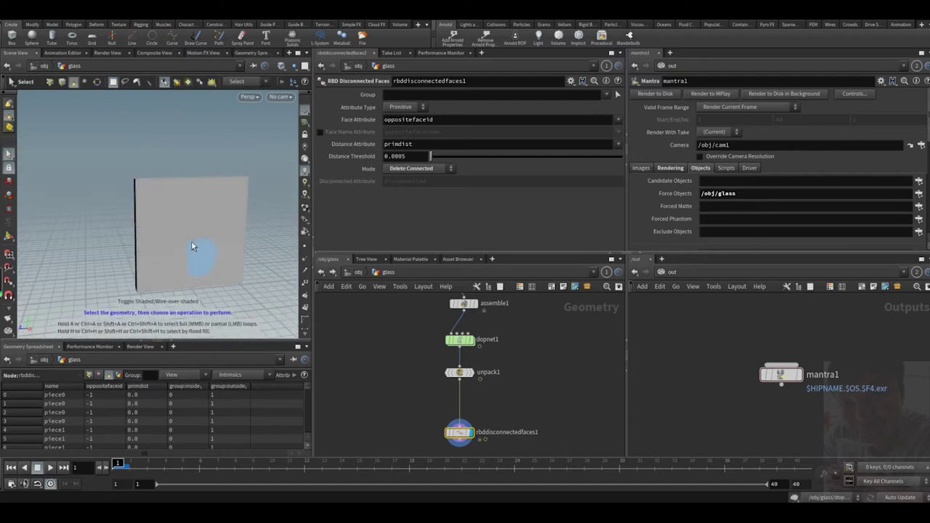
# Branch an Exploded View node off rbddisconnectedfaces1 and display the separated pieces.
pyautogui.moveTo(396, 403); pyautogui.dragTo(402, 337, button='middle')
pyautogui.click(467, 373)
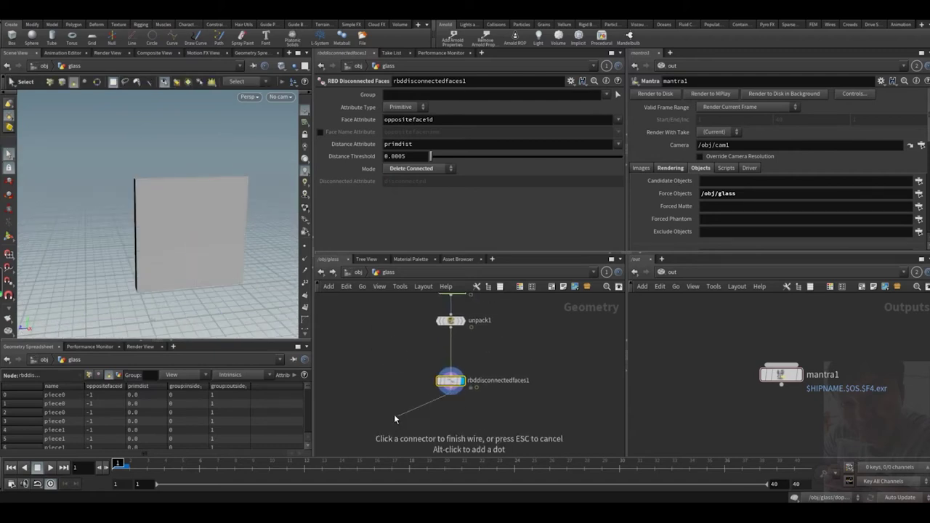
pyautogui.click(377, 412)
pyautogui.write('ex')
pyautogui.press('Return')
pyautogui.press('r')
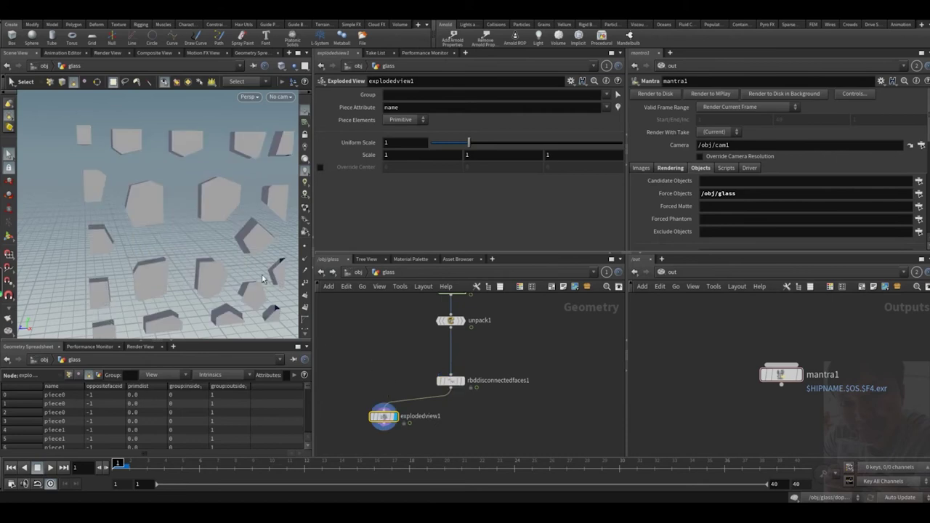
pyautogui.keyDown('alt'); pyautogui.moveTo(263, 280); pyautogui.dragTo(187, 187); pyautogui.keyUp('alt')
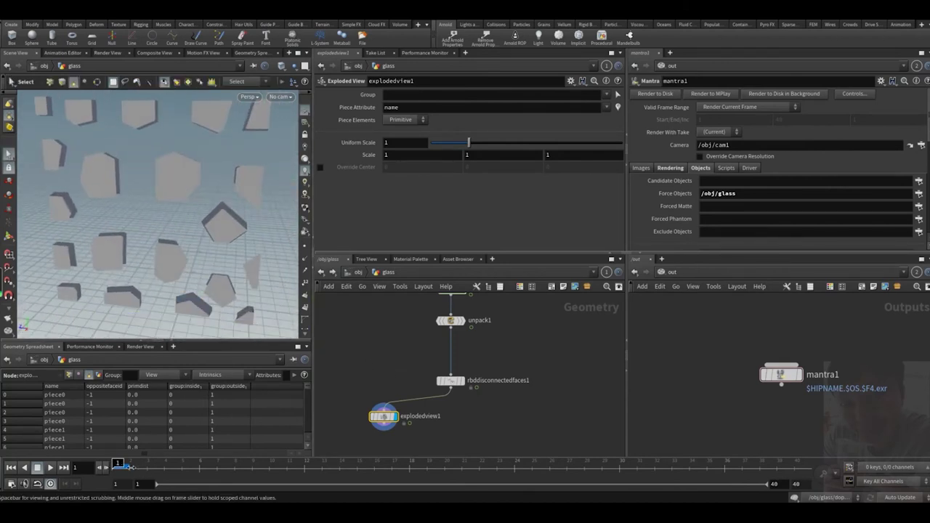
# Advance the simulation and compare the exploded pieces' internal faces between frames 14 and 15.
pyautogui.moveTo(129, 469); pyautogui.dragTo(269, 476)
pyautogui.scroll(-5, 170, 237)
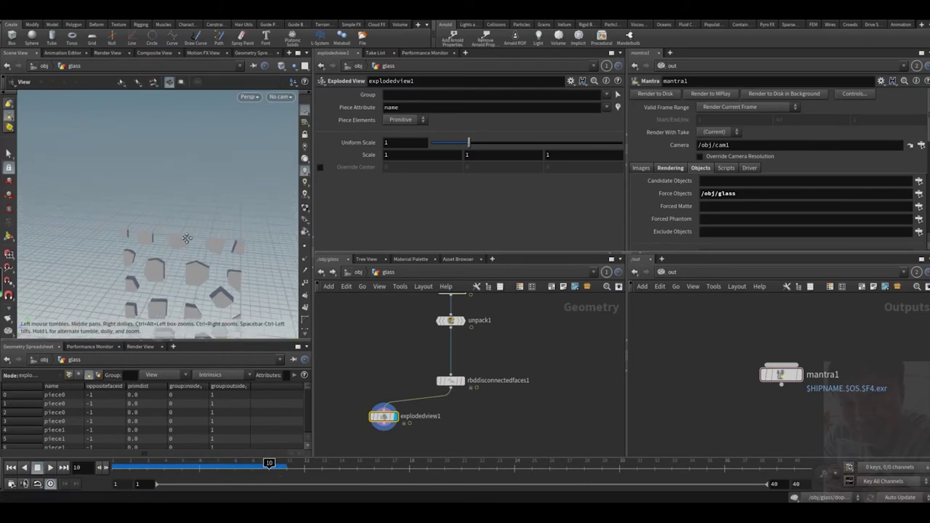
pyautogui.press('Right')
pyautogui.press('Right')
pyautogui.press('Right')
pyautogui.press('Right')
pyautogui.press('Right')
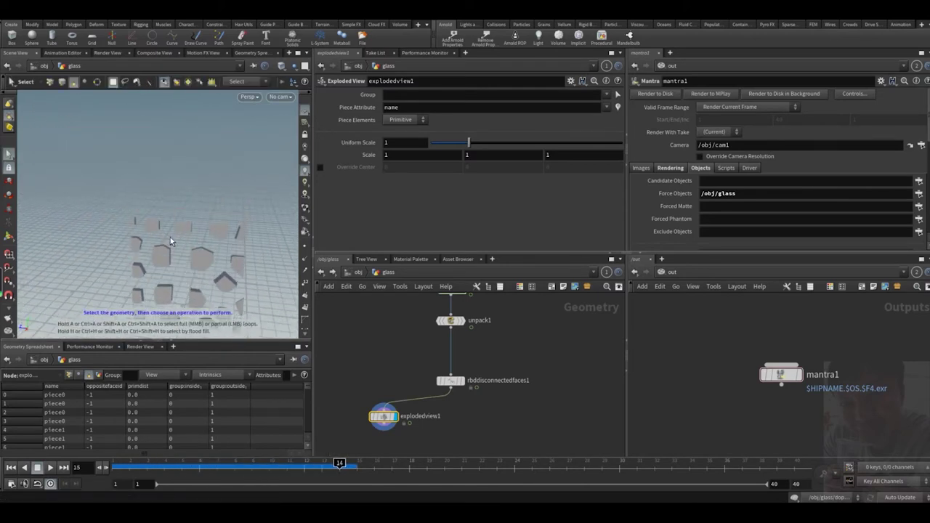
pyautogui.keyDown('alt'); pyautogui.moveTo(155, 254); pyautogui.dragTo(159, 196, button='middle'); pyautogui.keyUp('alt')
pyautogui.keyDown('alt'); pyautogui.moveTo(158, 196); pyautogui.dragTo(168, 237); pyautogui.keyUp('alt')
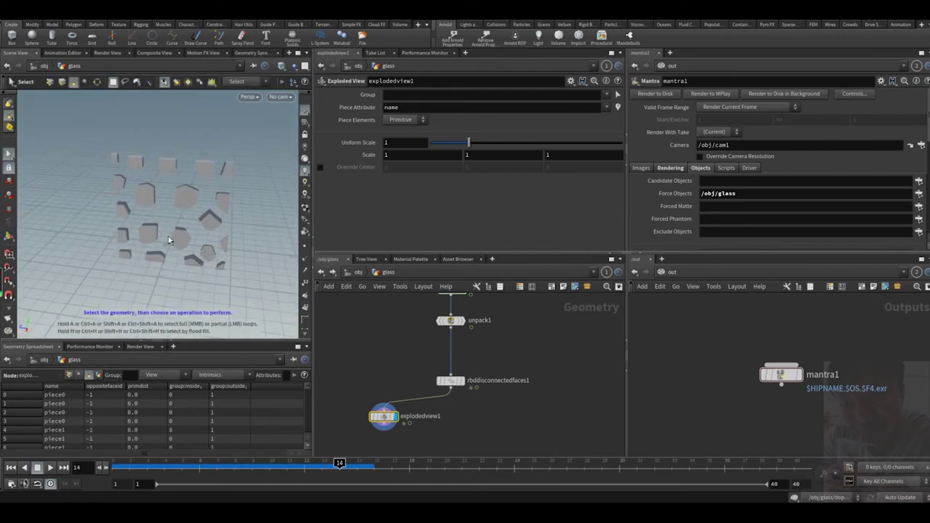
pyautogui.press('Left')
pyautogui.press('Right')
pyautogui.press('Left')
# Display rbddisconnectedfaces1 again and compare its Mantra renders at frames 14 and 15.
pyautogui.click(449, 380)
pyautogui.press('r')
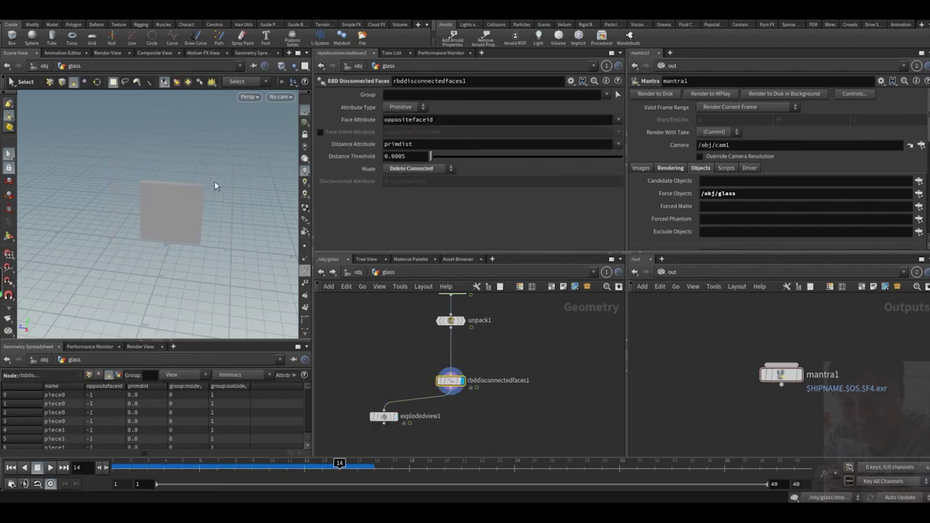
pyautogui.click(103, 54)
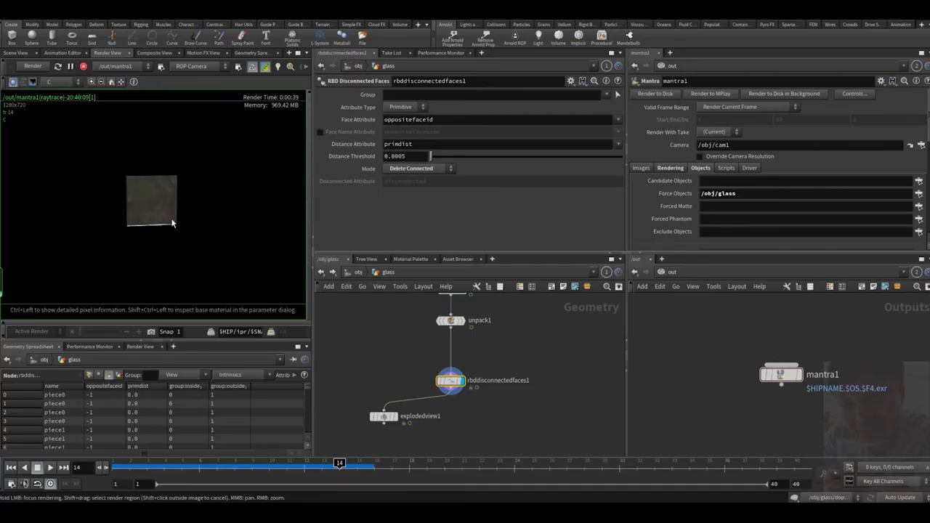
pyautogui.press('Right')
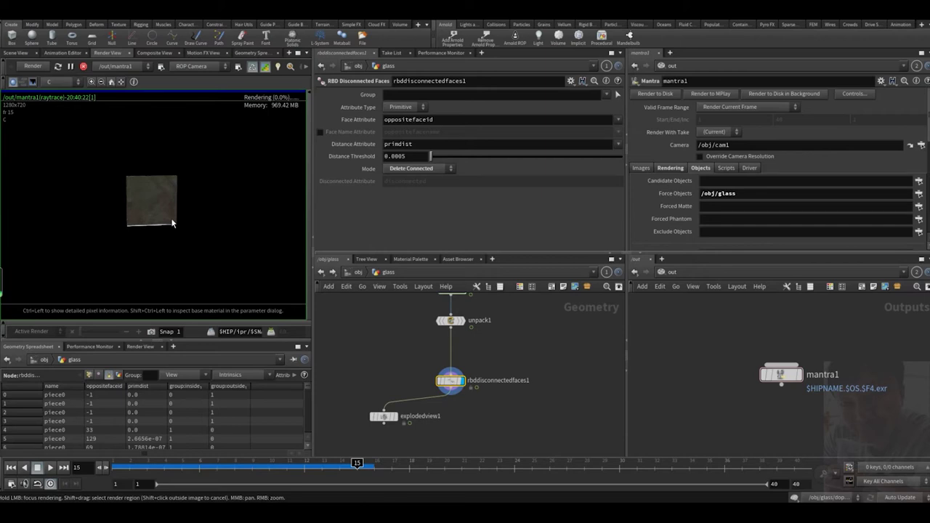
pyautogui.press('Left')
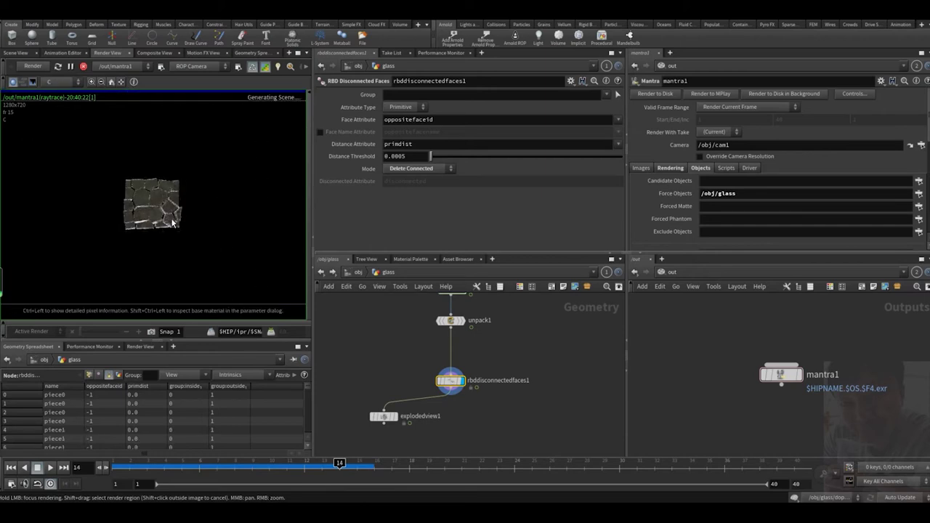
pyautogui.press('Right')
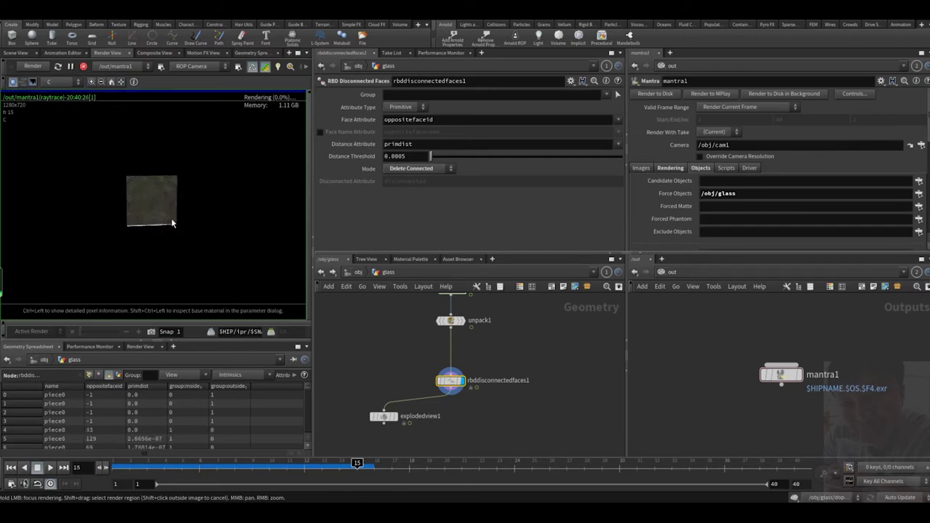
pyautogui.press('Left')
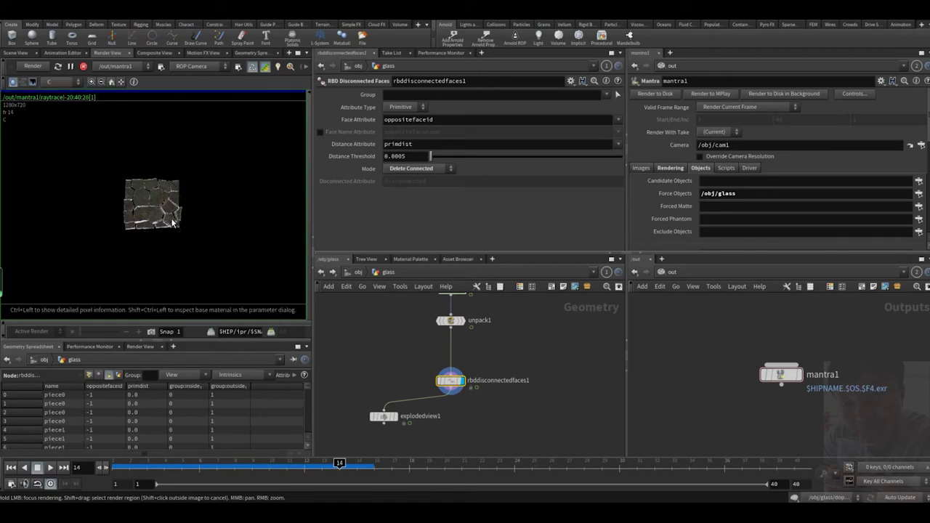
pyautogui.press('Right')
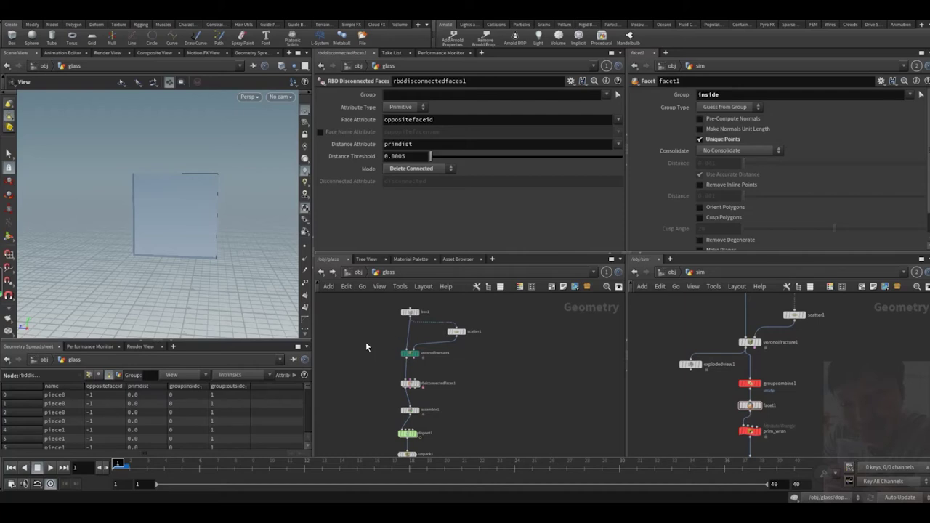
# Insert a Boolean node directly below box1, ahead of the scatter1 and voronoifracture1 nodes.
pyautogui.scroll(4, 374, 369)
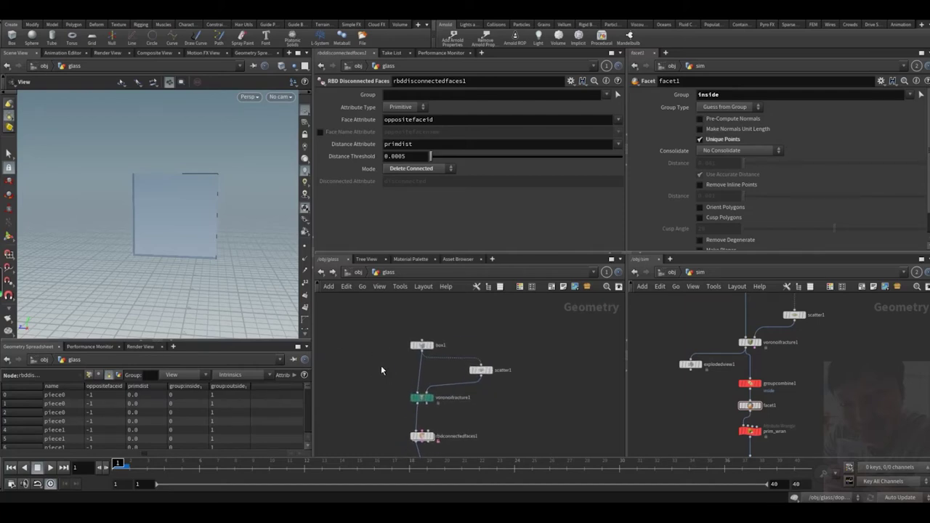
pyautogui.press('Tab')
pyautogui.write('boo')
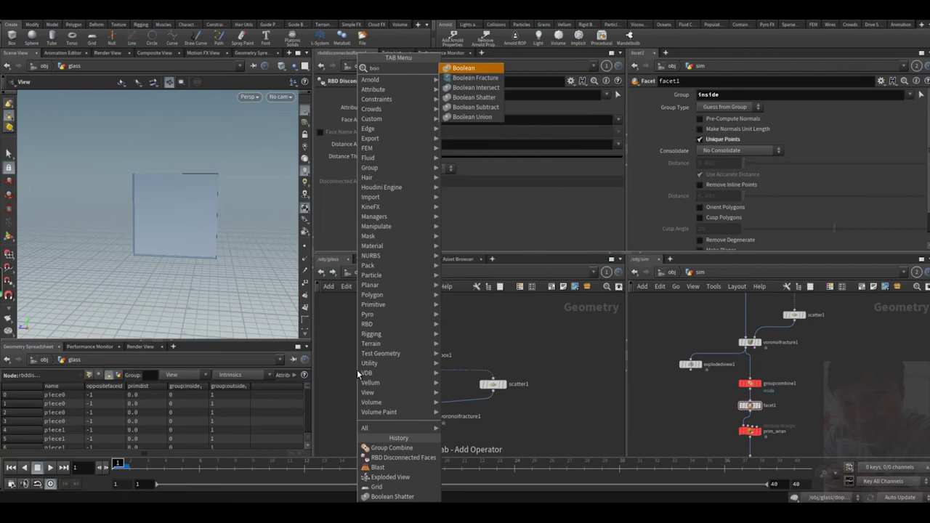
pyautogui.press('Down')
pyautogui.press('Down')
pyautogui.press('Down')
pyautogui.press('Down')
pyautogui.press('Up')
pyautogui.press('Up')
pyautogui.press('Up')
pyautogui.press('Up')
pyautogui.press('Return')
pyautogui.click(381, 384)
pyautogui.moveTo(421, 358); pyautogui.dragTo(402, 353)
pyautogui.moveTo(381, 384); pyautogui.dragTo(422, 324)
pyautogui.moveTo(416, 361); pyautogui.dragTo(422, 355)
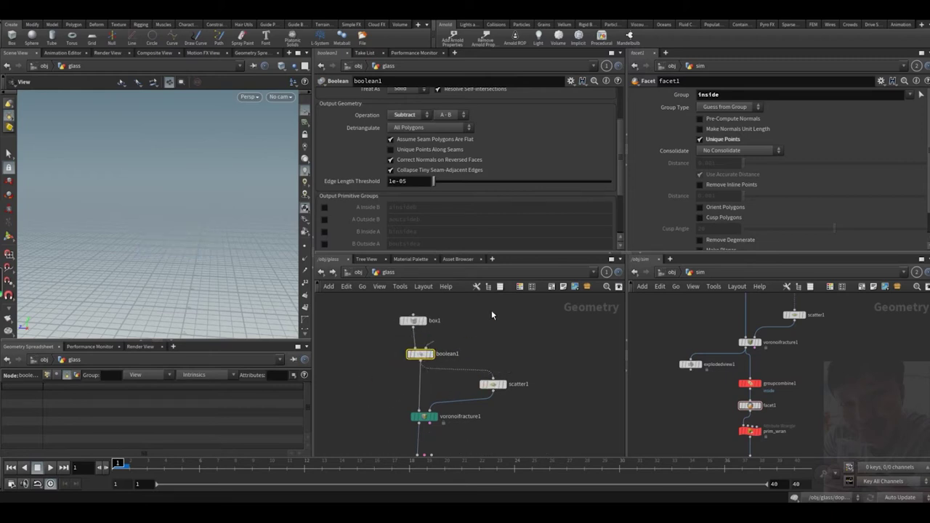
# Add a Grid node and wire it into the second input of boolean1.
pyautogui.moveTo(492, 313); pyautogui.dragTo(487, 320, button='middle')
pyautogui.click(421, 354)
pyautogui.press('Tab')
pyautogui.write('grid')
pyautogui.press('Return')
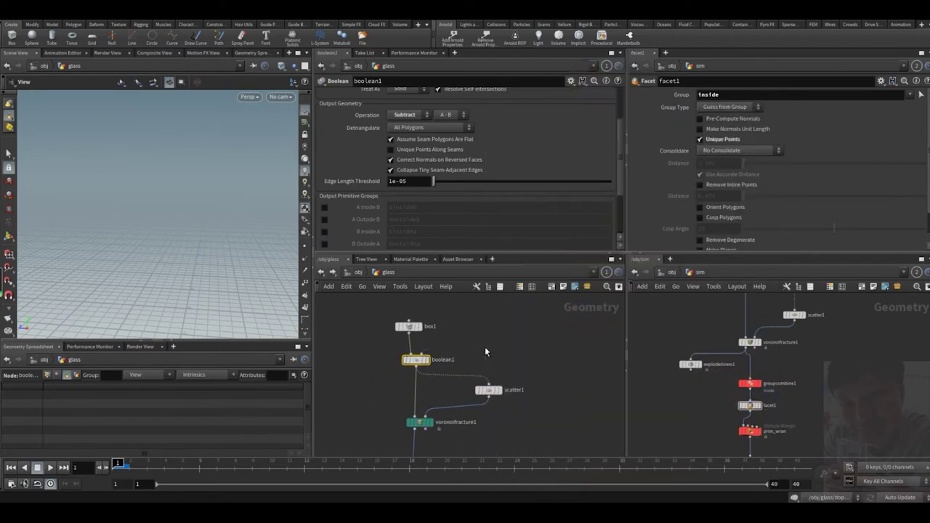
pyautogui.click(485, 351)
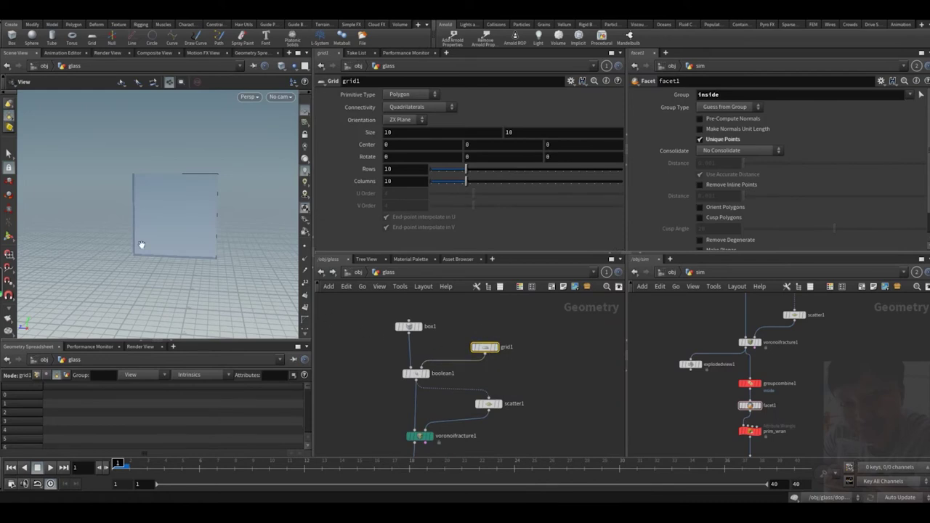
pyautogui.press('Return')
pyautogui.moveTo(188, 273); pyautogui.dragTo(189, 214)
# Set the boolean1 operation to Shatter and treat Set B as Surface.
pyautogui.click(413, 327)
pyautogui.click(417, 374)
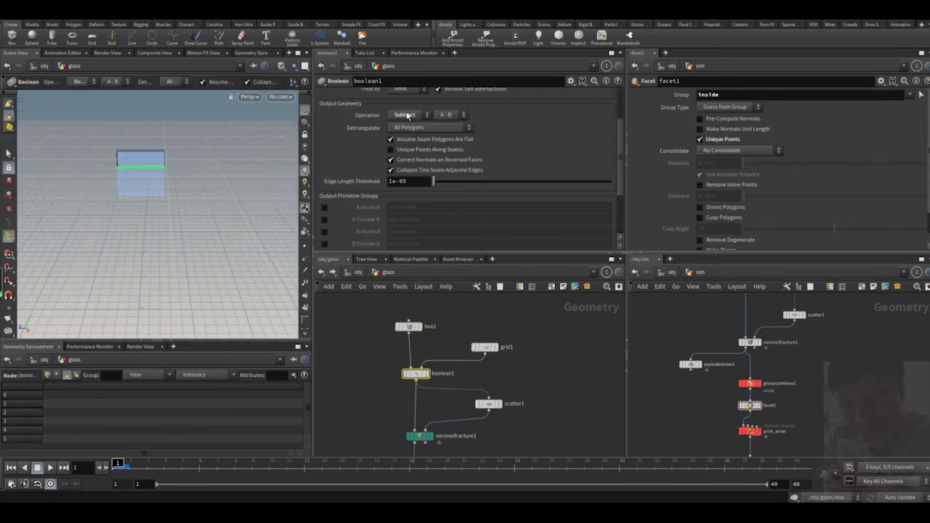
pyautogui.click(404, 115)
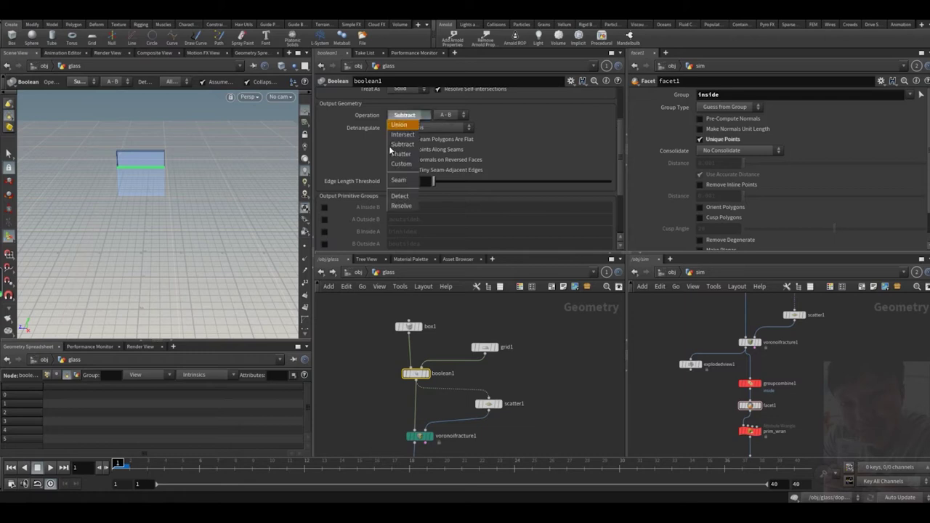
pyautogui.click(404, 161)
pyautogui.scroll(3, 621, 137)
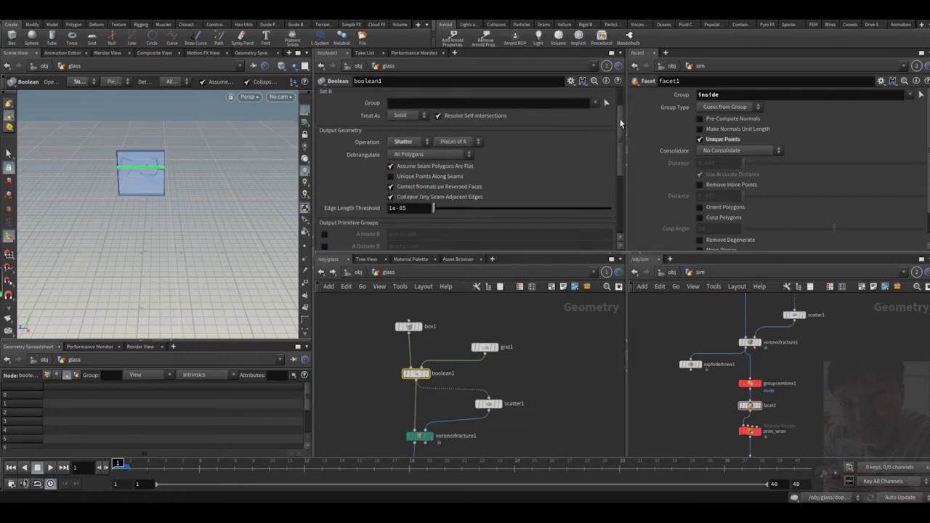
pyautogui.click(400, 156)
pyautogui.click(402, 175)
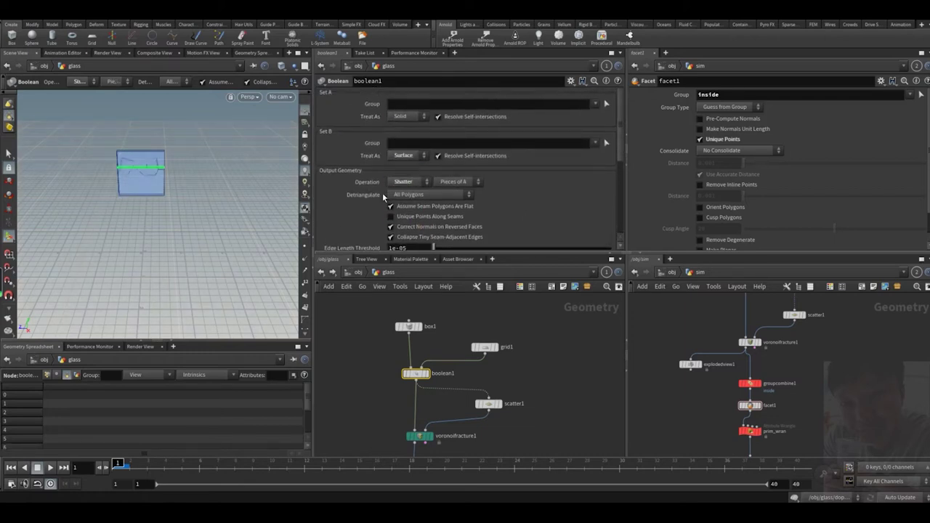
# Try the Subtract operation on boolean1 and undo that change.
pyautogui.click(402, 184)
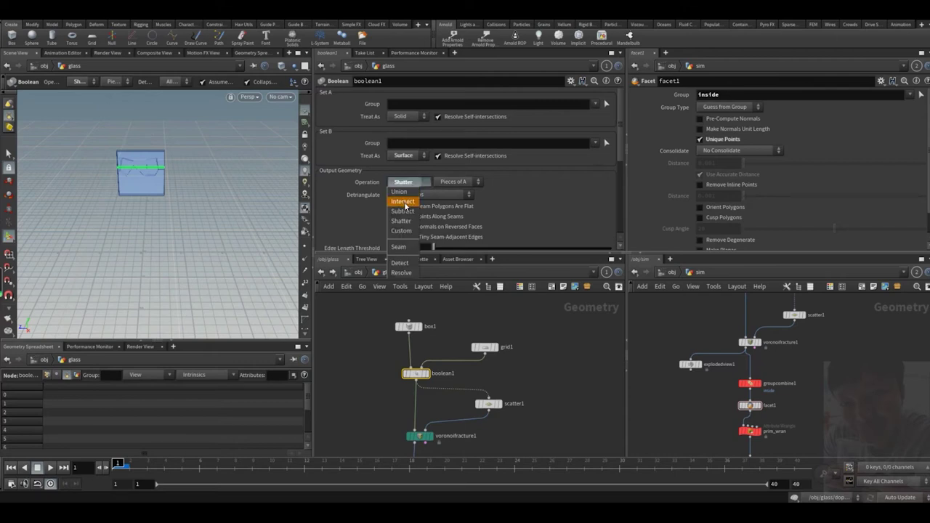
pyautogui.click(405, 212)
pyautogui.keyDown('alt'); pyautogui.moveTo(182, 178); pyautogui.dragTo(193, 168); pyautogui.keyUp('alt')
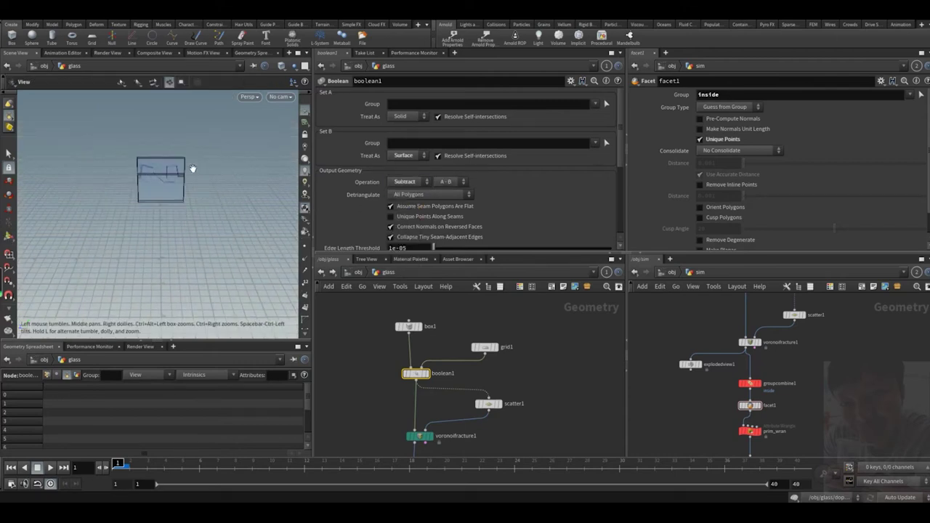
pyautogui.scroll(2, 192, 171)
pyautogui.hotkey('ctrl', 'z')
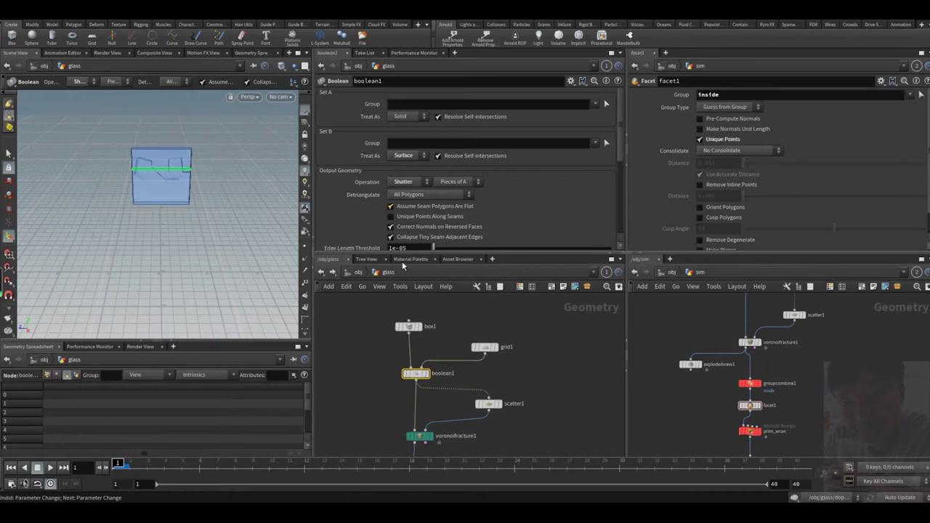
# Display boolean1, branch an Exploded View node off its output, and display the exploded result.
pyautogui.press('r')
pyautogui.moveTo(349, 373); pyautogui.dragTo(370, 339, button='middle')
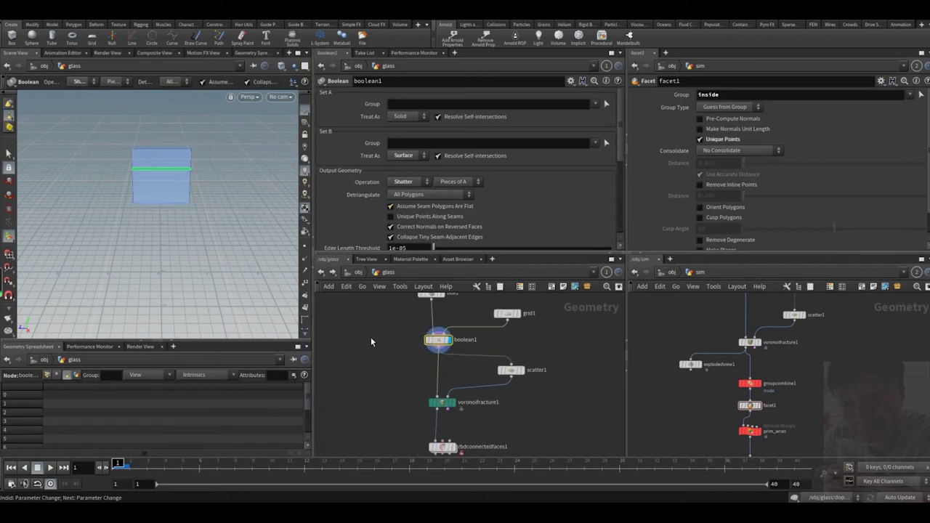
pyautogui.scroll(3, 390, 357)
pyautogui.click(456, 344)
pyautogui.moveTo(351, 374); pyautogui.dragTo(386, 356, button='middle')
pyautogui.press('Tab')
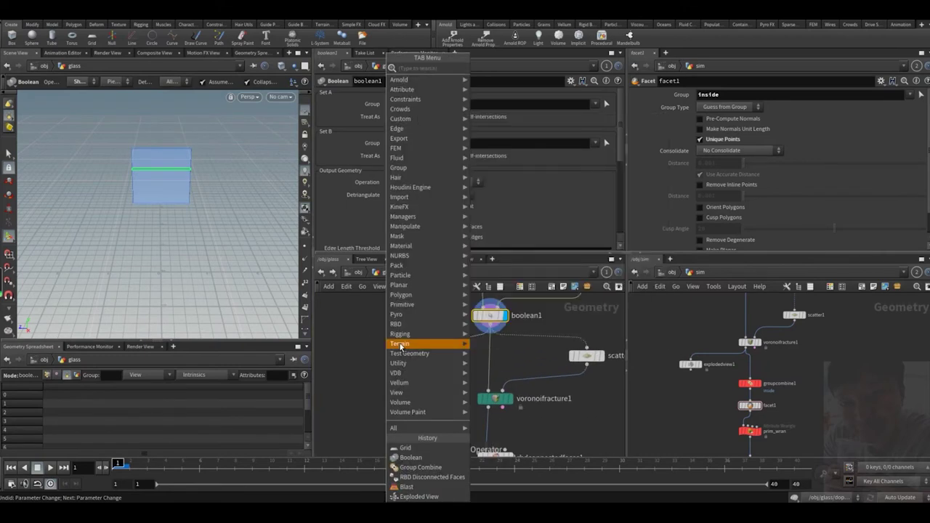
pyautogui.write('exp')
pyautogui.press('Return')
pyautogui.press('r')
# Examine the two separated glass pieces from closer angles in shaded display without wireframe.
pyautogui.keyDown('alt'); pyautogui.moveTo(186, 240); pyautogui.dragTo(174, 188); pyautogui.keyUp('alt')
pyautogui.keyDown('alt'); pyautogui.moveTo(173, 188); pyautogui.dragTo(226, 199, button='right'); pyautogui.keyUp('alt')
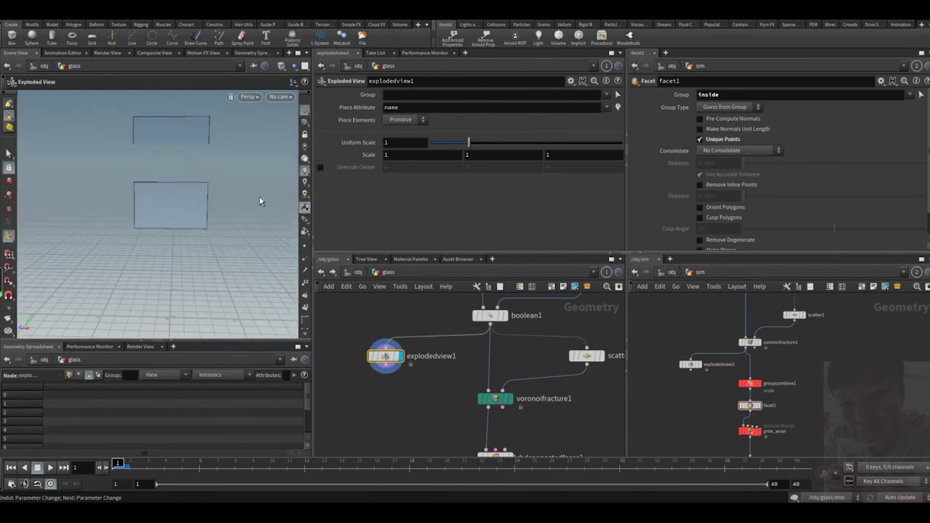
pyautogui.press('Escape')
pyautogui.moveTo(187, 243)
pyautogui.mouseDown()
pyautogui.moveTo(201, 233)
pyautogui.moveTo(201, 196)
pyautogui.moveTo(193, 223)
pyautogui.moveTo(208, 240)
pyautogui.mouseUp()
pyautogui.press('Return')
pyautogui.hotkey('shift', 'w')
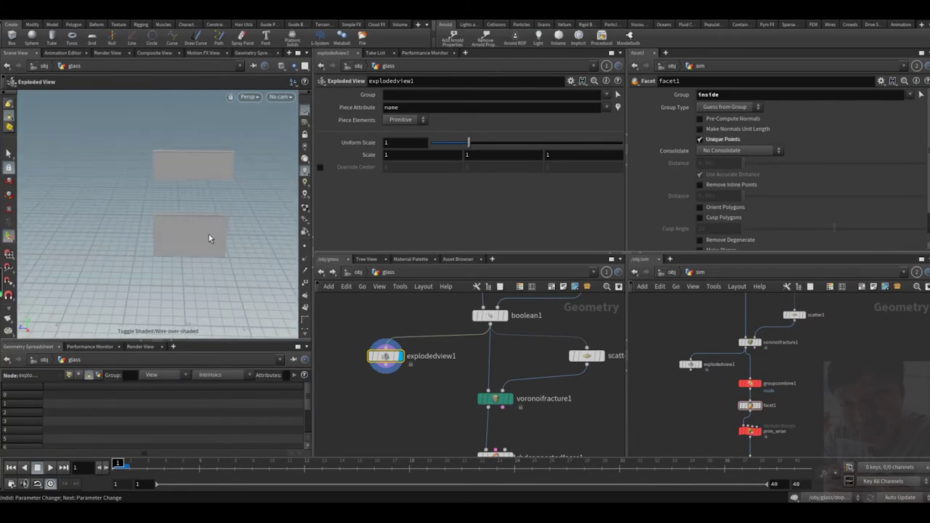
# Delete the Exploded View node below boolean1, display boolean1, and switch the viewport back to wireframe over shaded.
pyautogui.press('Up')
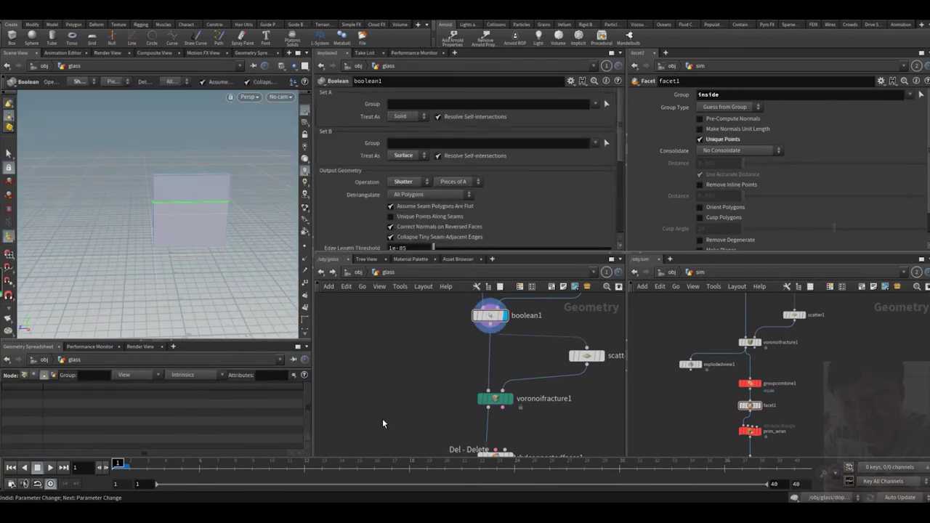
pyautogui.hotkey('shift', 'w')
pyautogui.press('Escape')
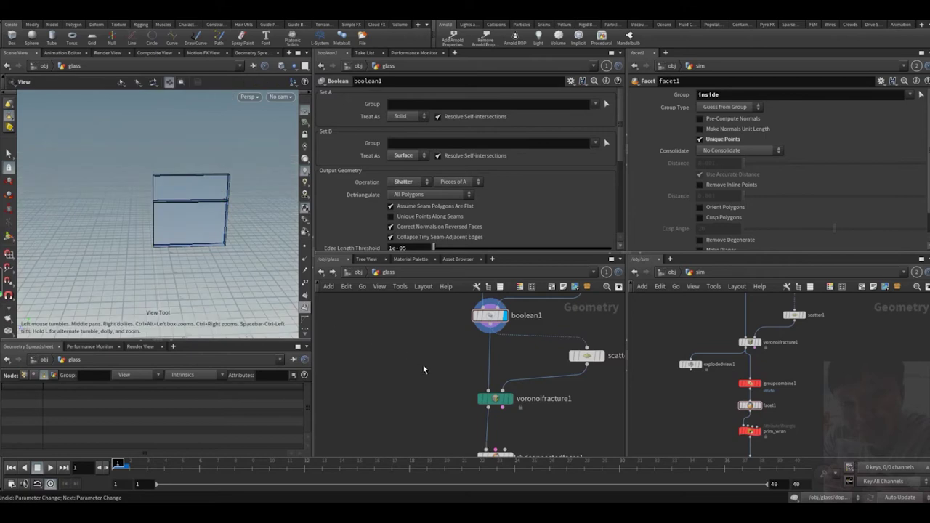
# Display voronoifracture1 and examine the fracture pattern together with the horizontal boolean cut.
pyautogui.moveTo(436, 374); pyautogui.dragTo(404, 366, button='middle')
pyautogui.press('Down')
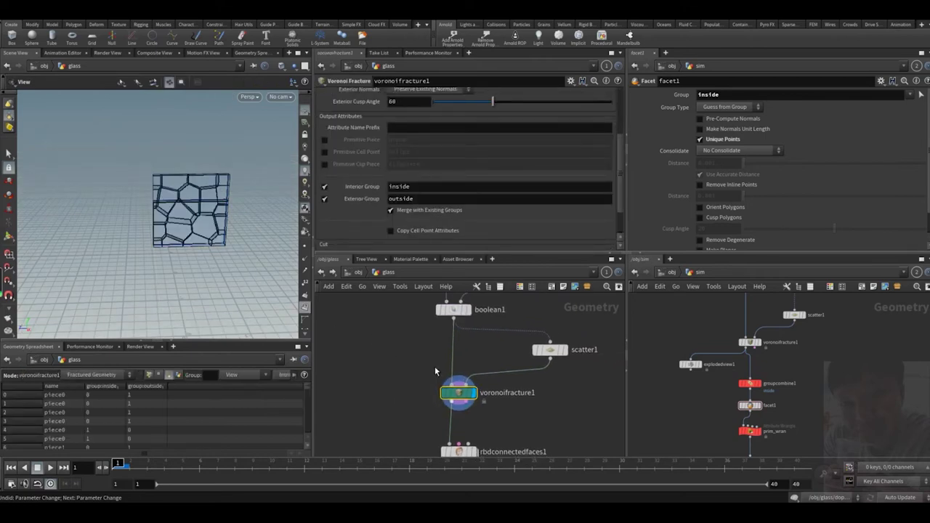
pyautogui.moveTo(470, 357); pyautogui.dragTo(459, 349, button='middle')
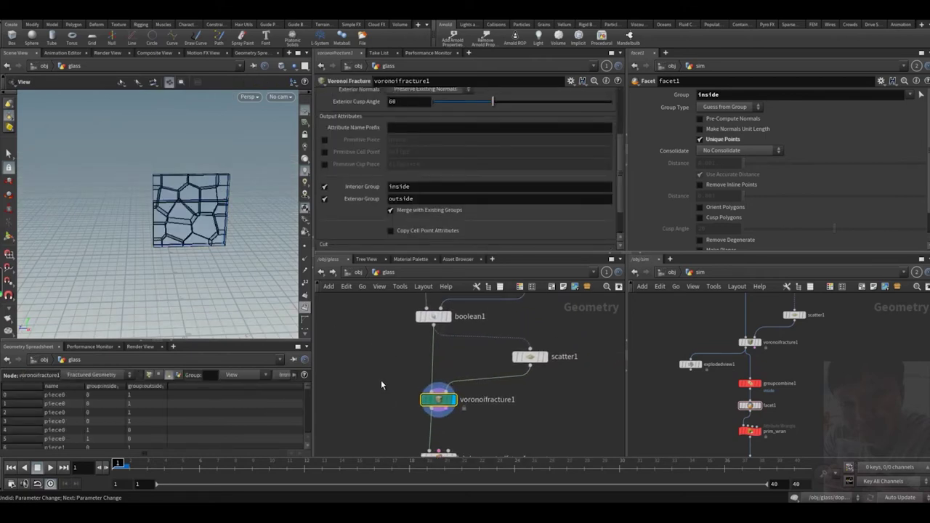
pyautogui.scroll(5, 185, 245)
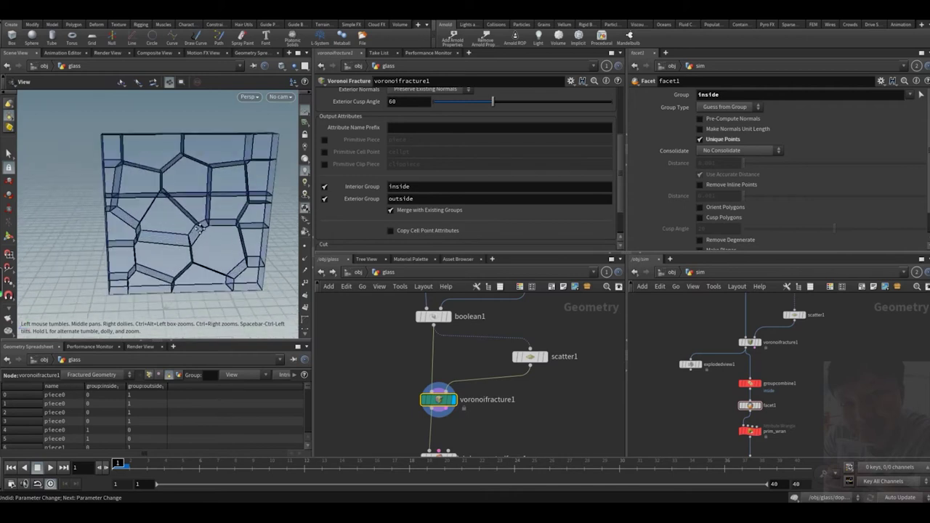
pyautogui.moveTo(197, 245)
pyautogui.mouseDown()
pyautogui.moveTo(208, 237)
pyautogui.moveTo(220, 254)
pyautogui.moveTo(151, 249)
pyautogui.moveTo(187, 223)
pyautogui.moveTo(222, 234)
pyautogui.moveTo(199, 245)
pyautogui.mouseUp()
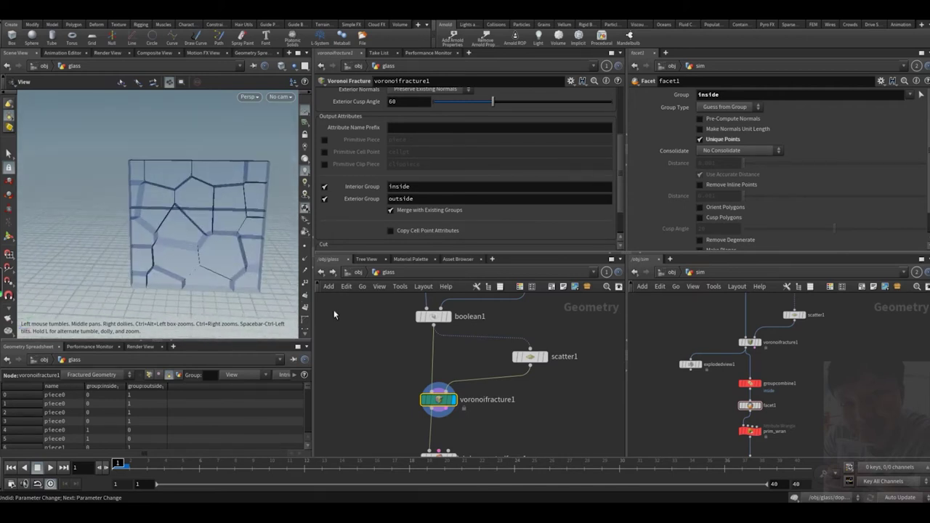
# Display rbdconnectedfaces1, then make rbddisconnectedfaces1 at the end of the chain the displayed node.
pyautogui.moveTo(388, 398); pyautogui.dragTo(392, 369, button='middle')
pyautogui.moveTo(452, 362); pyautogui.dragTo(378, 390)
pyautogui.moveTo(400, 420); pyautogui.dragTo(394, 382, button='middle')
pyautogui.moveTo(452, 404); pyautogui.dragTo(364, 371)
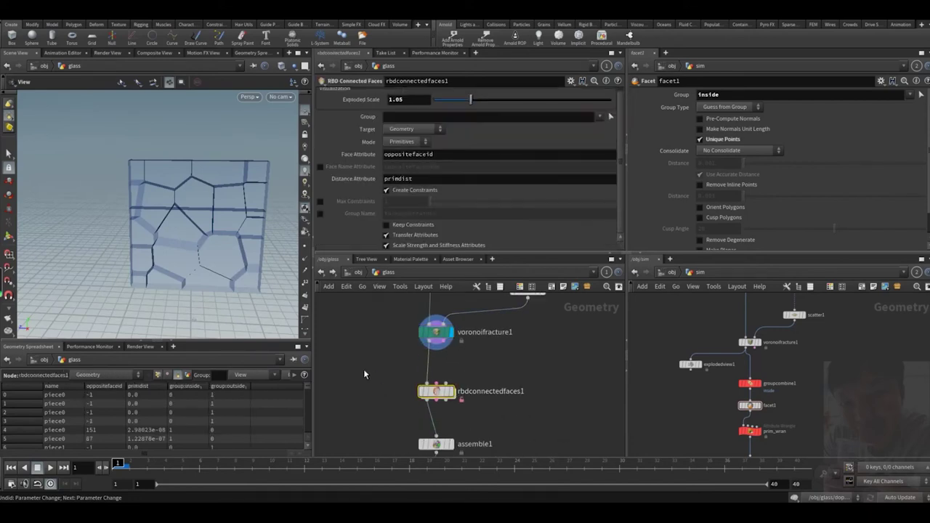
pyautogui.press('r')
pyautogui.scroll(-1, 389, 389)
pyautogui.moveTo(388, 409); pyautogui.dragTo(420, 319, button='middle')
pyautogui.scroll(-2, 381, 359)
pyautogui.click(422, 383)
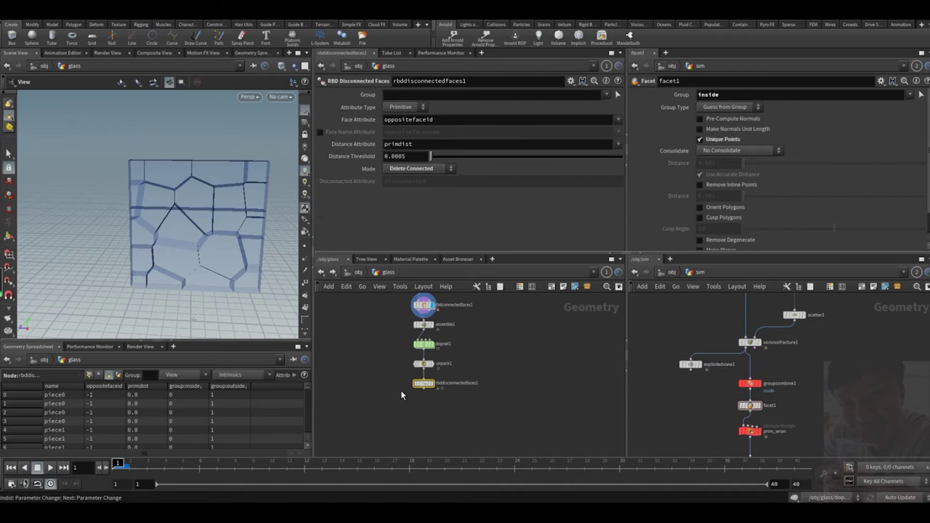
# Examine the cracks left in the glass from several angles, then look through cam1.
pyautogui.moveTo(218, 264); pyautogui.dragTo(187, 258)
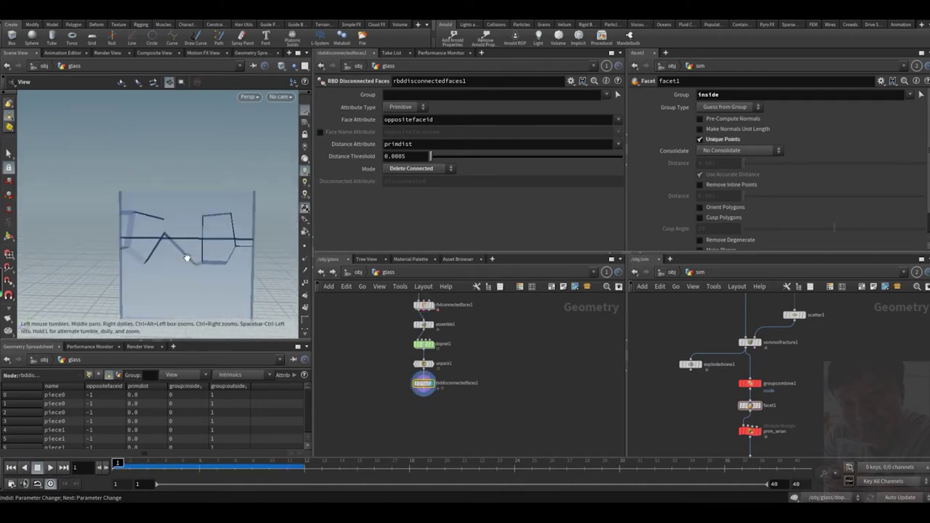
pyautogui.moveTo(200, 205); pyautogui.dragTo(198, 213, button='right')
pyautogui.moveTo(198, 212); pyautogui.dragTo(195, 226)
pyautogui.moveTo(194, 225); pyautogui.dragTo(176, 238, button='right')
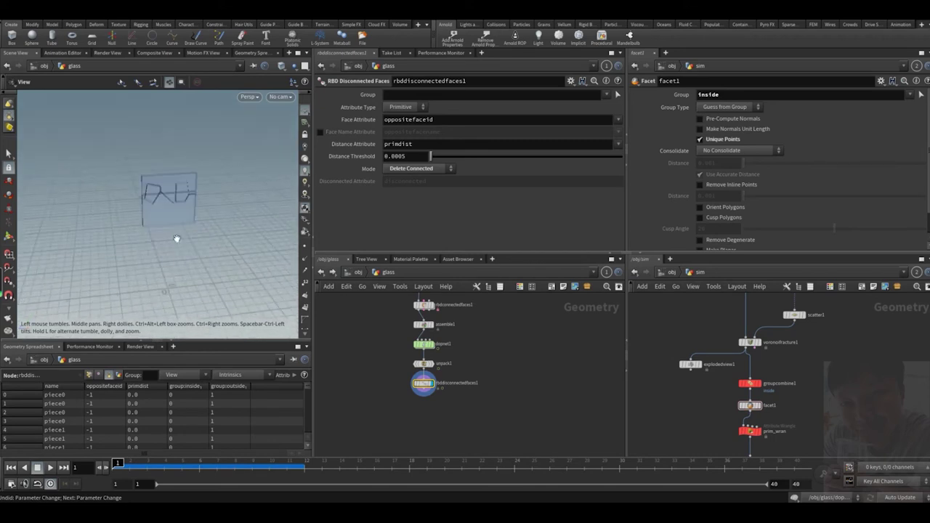
pyautogui.click(280, 97)
pyautogui.click(298, 144)
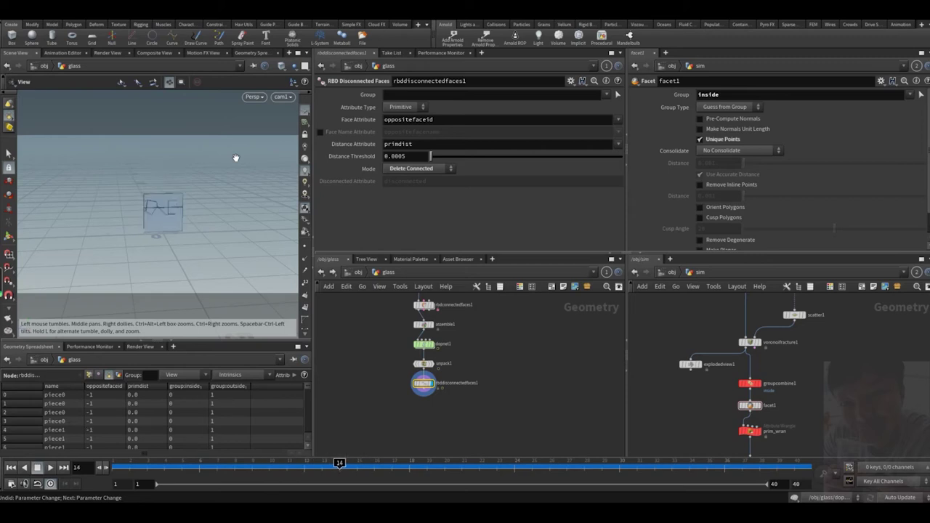
# Color the rbdconnectedfaces1 node dark orange in the glass network.
pyautogui.moveTo(395, 356); pyautogui.dragTo(407, 396, button='middle')
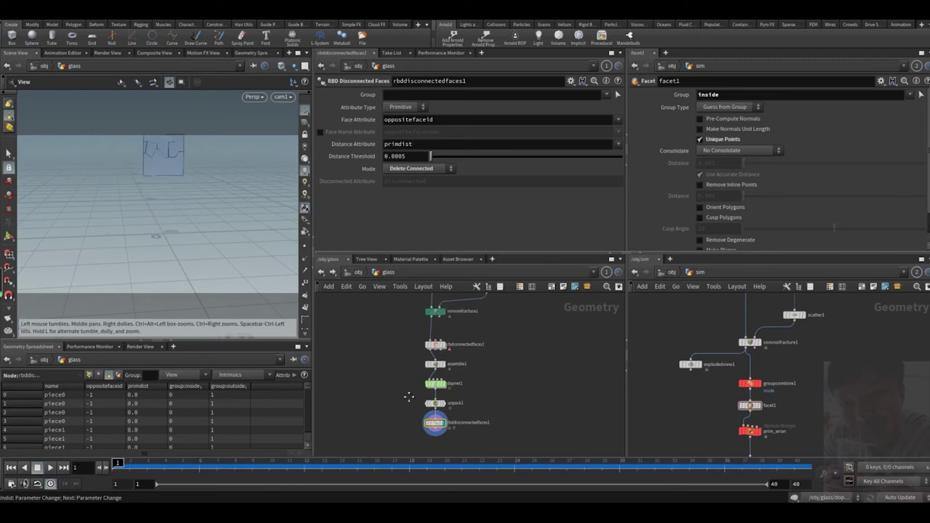
pyautogui.moveTo(405, 312); pyautogui.dragTo(401, 386, button='middle')
pyautogui.scroll(3, 389, 370)
pyautogui.click(436, 376)
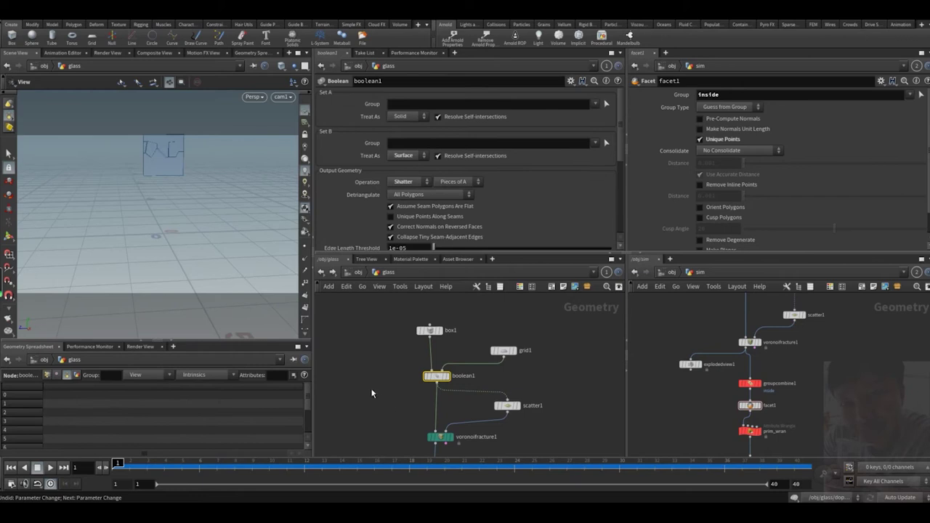
pyautogui.scroll(-5, 373, 385)
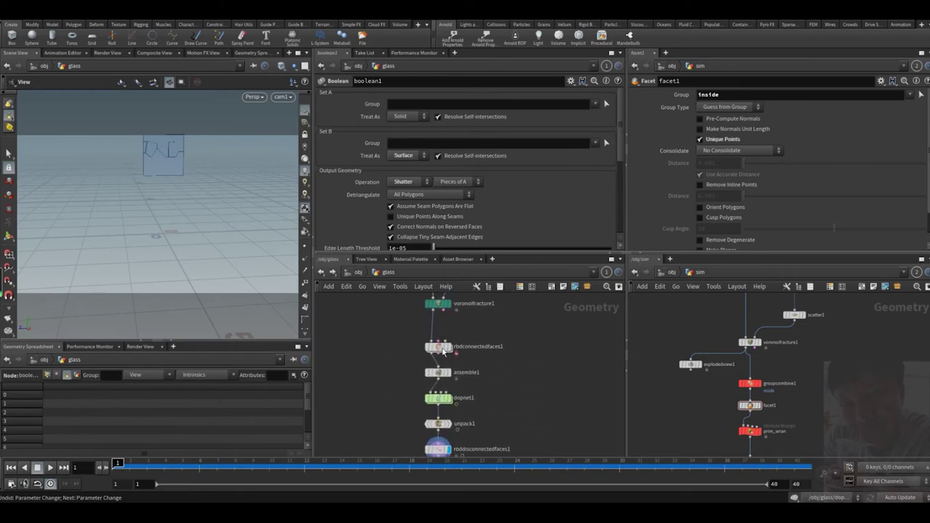
pyautogui.click(443, 351)
pyautogui.press('c')
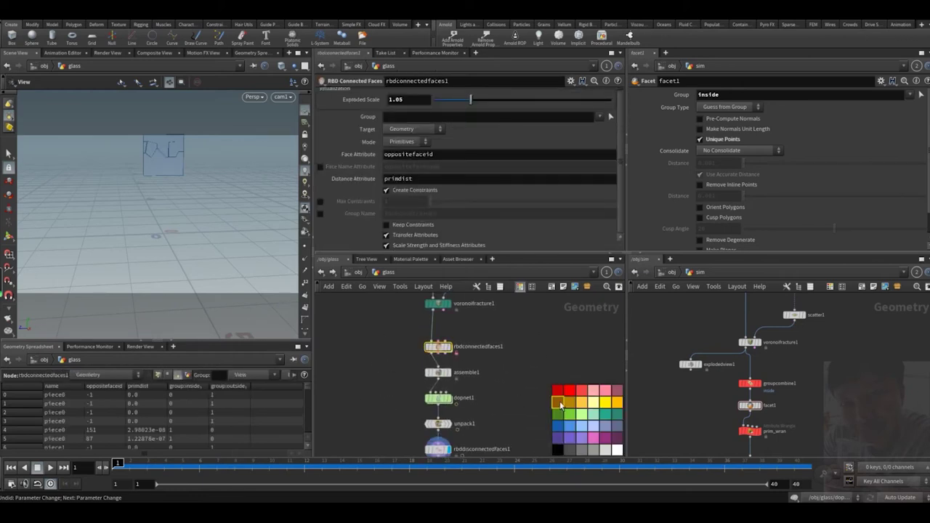
pyautogui.click(557, 402)
pyautogui.press('c')
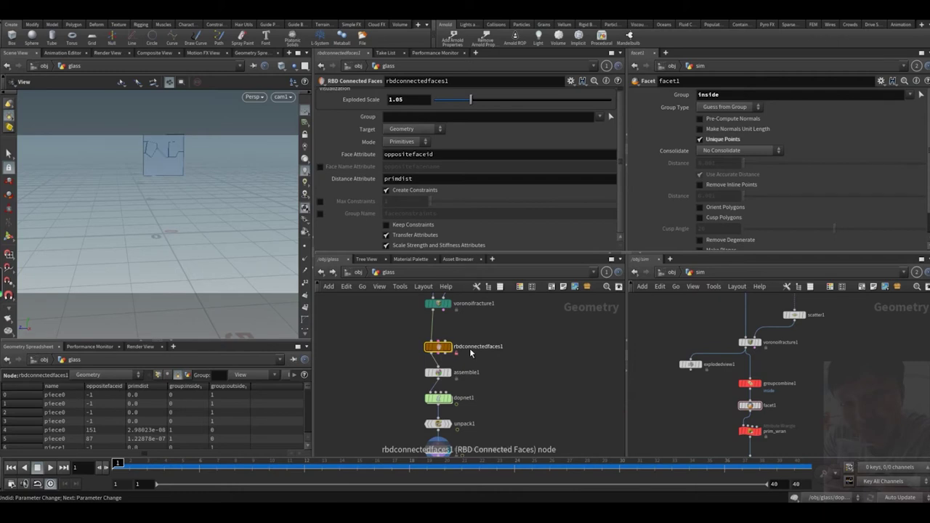
# Look inside rbdconnectedfaces1 at the group used by the clean_outer_insides and attribwrangle1 wrangles, then return to the glass network.
pyautogui.doubleClick(470, 353)
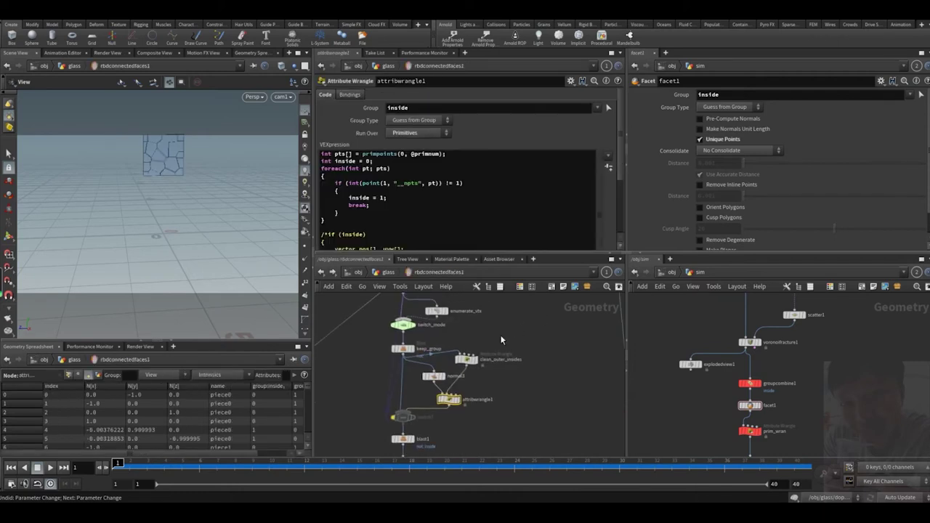
pyautogui.scroll(1, 501, 340)
pyautogui.moveTo(492, 339); pyautogui.dragTo(499, 328, button='middle')
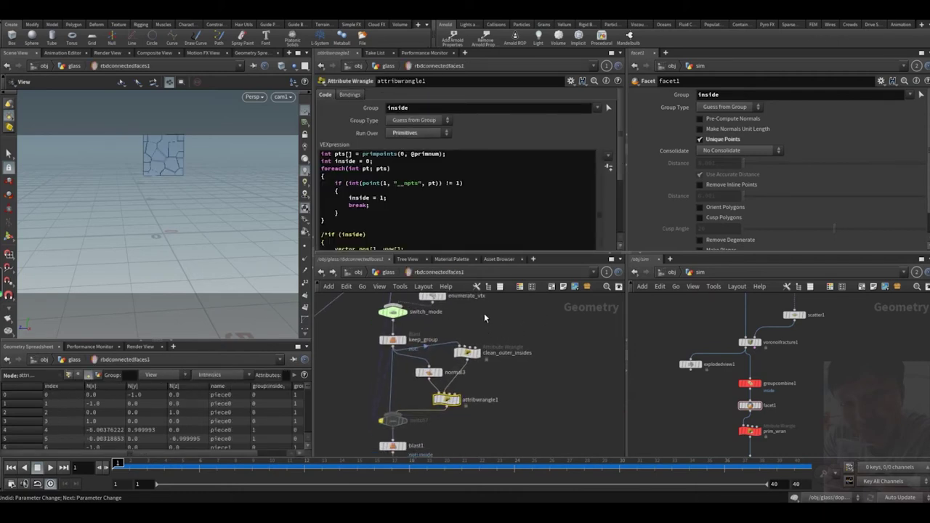
pyautogui.click(479, 351)
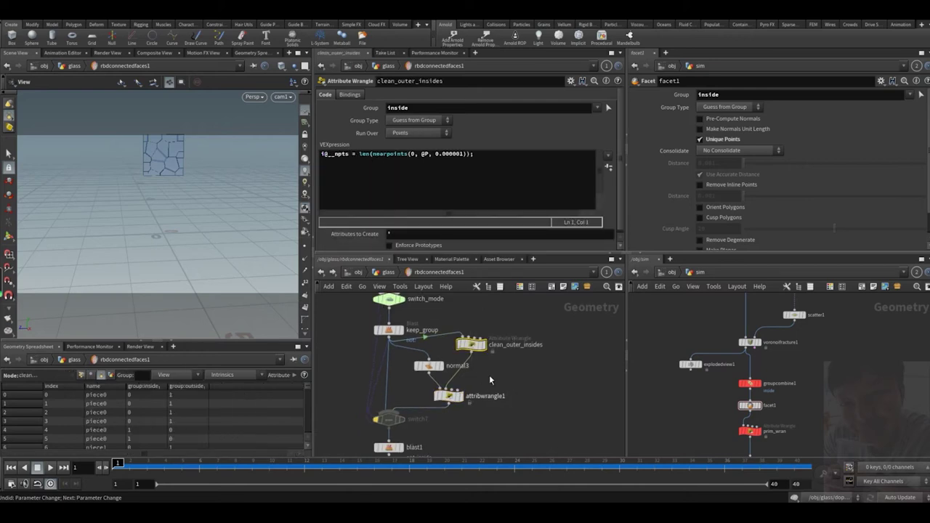
pyautogui.click(444, 107)
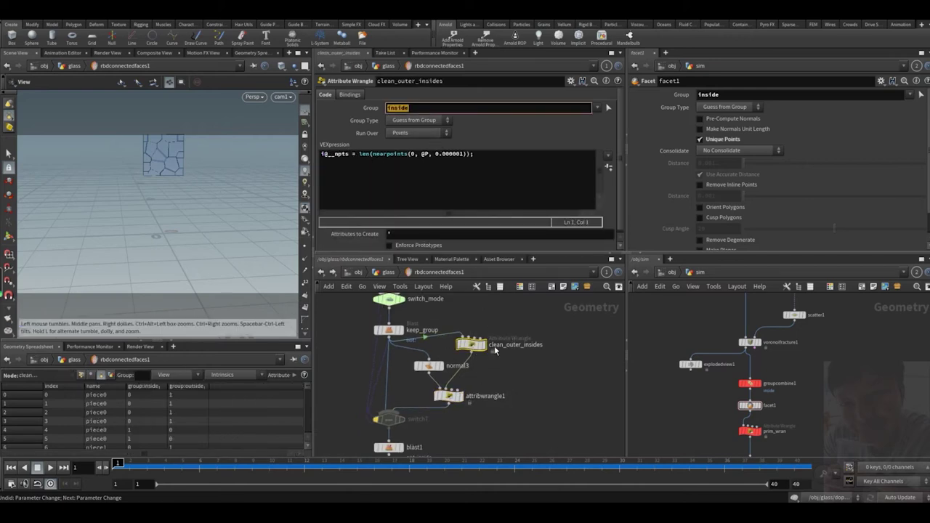
pyautogui.click(448, 396)
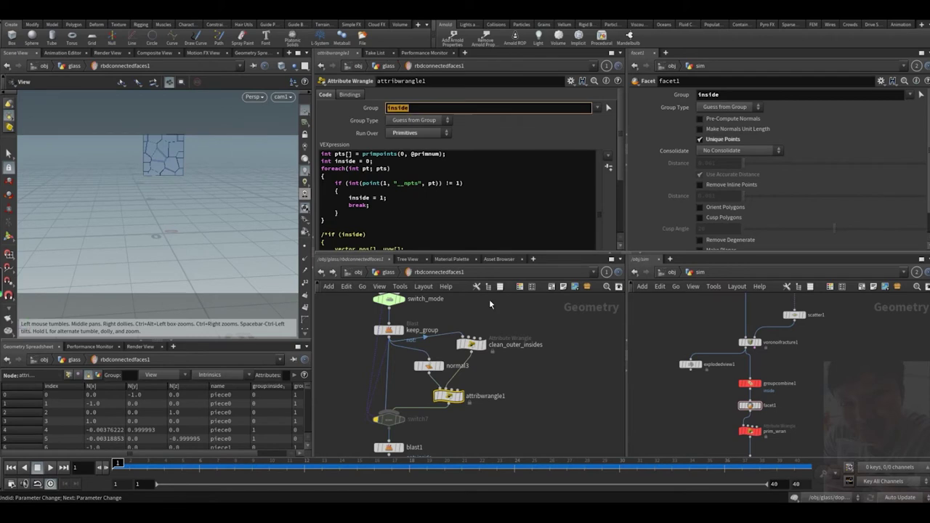
pyautogui.press('u')
pyautogui.moveTo(394, 343); pyautogui.dragTo(398, 365, button='middle')
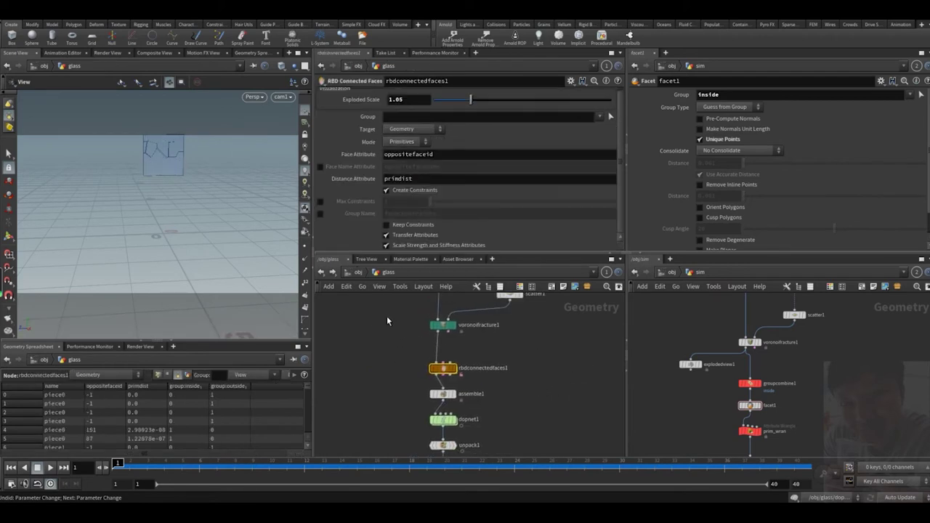
# Enable the B Inside A output primitive group on boolean1 and name it inside to match voronoifracture1's interior group.
pyautogui.click(441, 325)
pyautogui.moveTo(397, 330); pyautogui.dragTo(394, 342, button='middle')
pyautogui.moveTo(407, 343); pyautogui.dragTo(402, 338, button='right')
pyautogui.scroll(1, 402, 338)
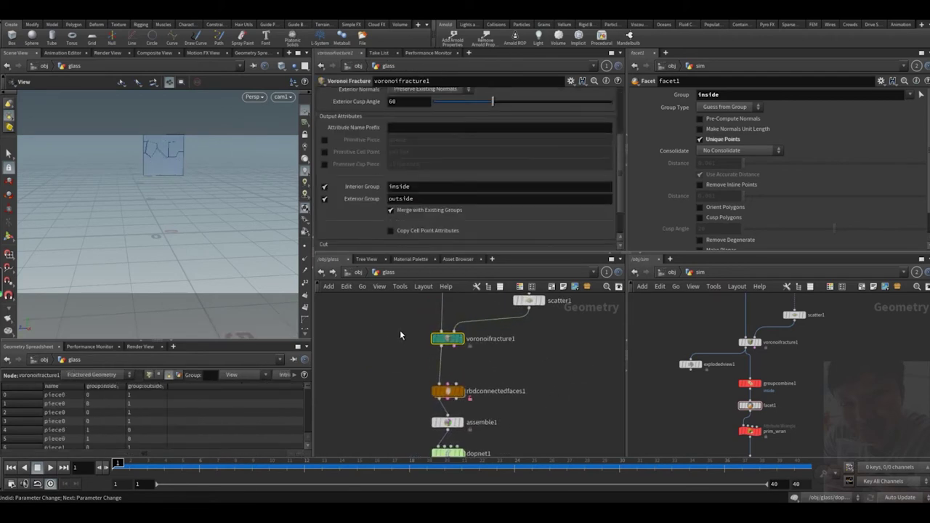
pyautogui.press('Up')
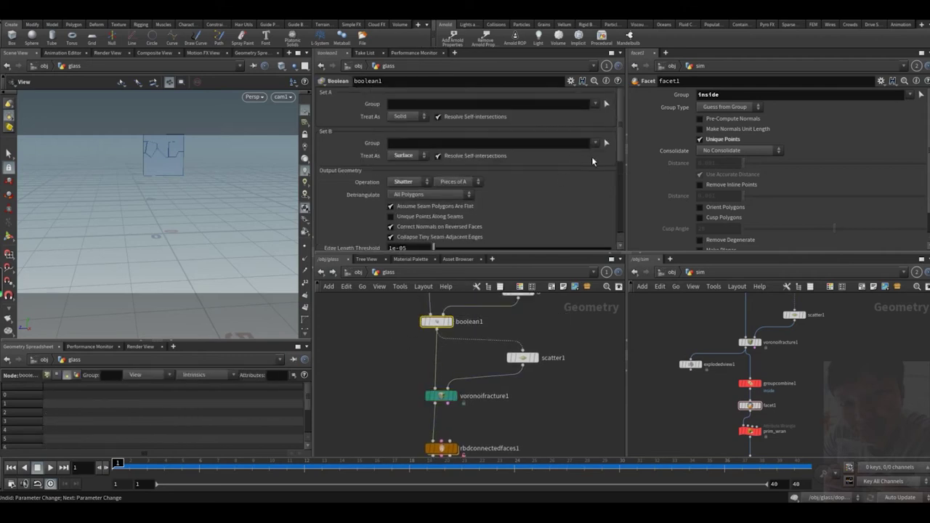
pyautogui.scroll(-5, 621, 146)
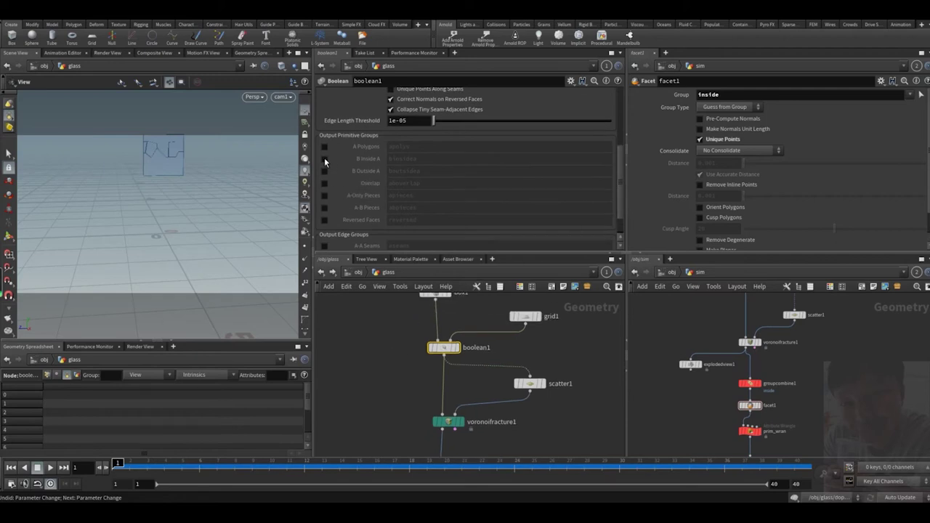
pyautogui.click(326, 160)
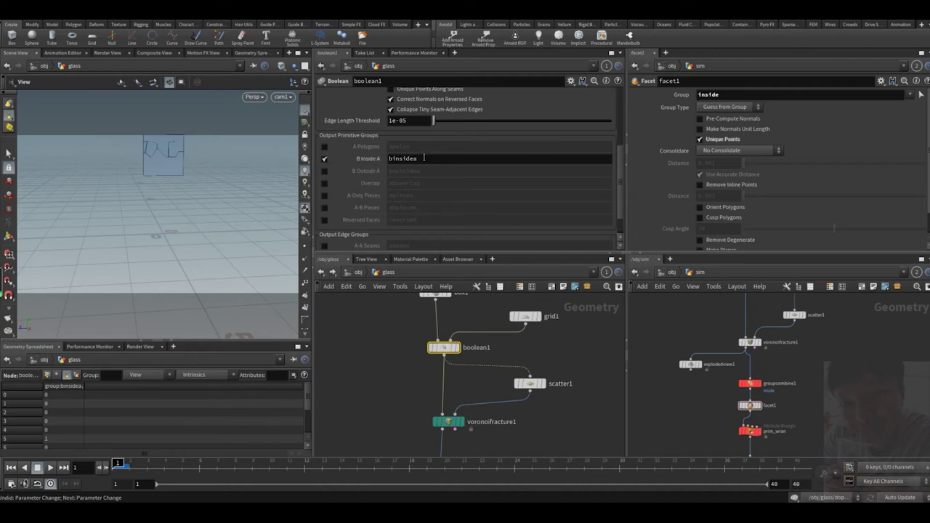
pyautogui.click(426, 158)
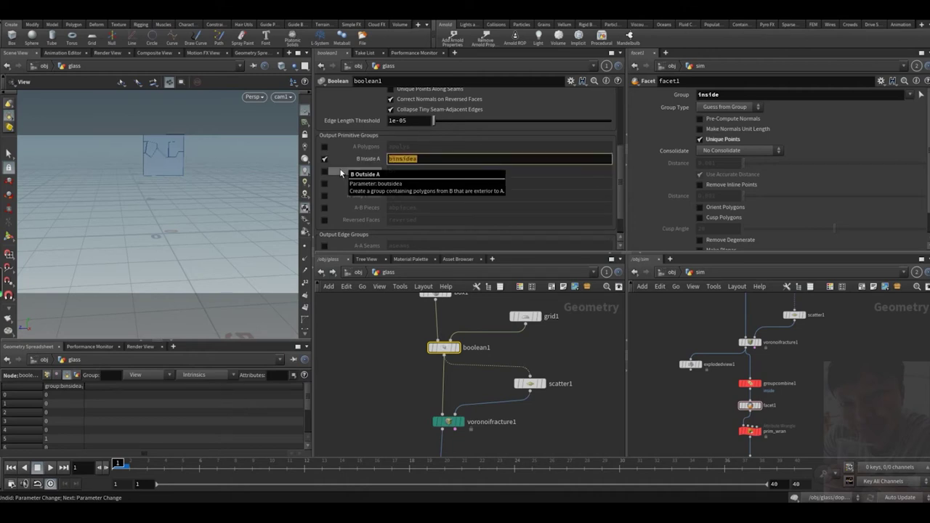
pyautogui.write('inside')
pyautogui.press('Return')
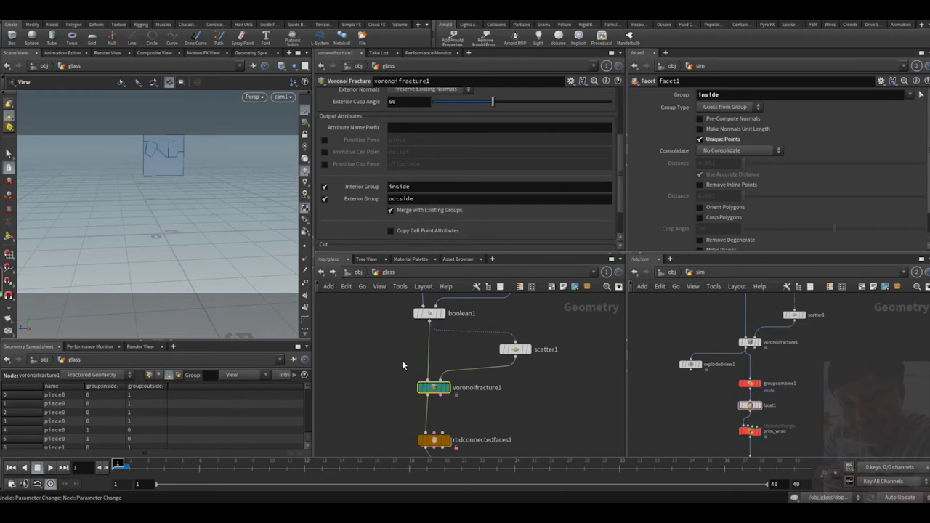
# Display rbdconnectedfaces1, set its Exploded Scale to 1, and show its exploded guide geometry in the free perspective view.
pyautogui.moveTo(404, 365); pyautogui.dragTo(415, 328, button='middle')
pyautogui.click(459, 356)
pyautogui.click(447, 409)
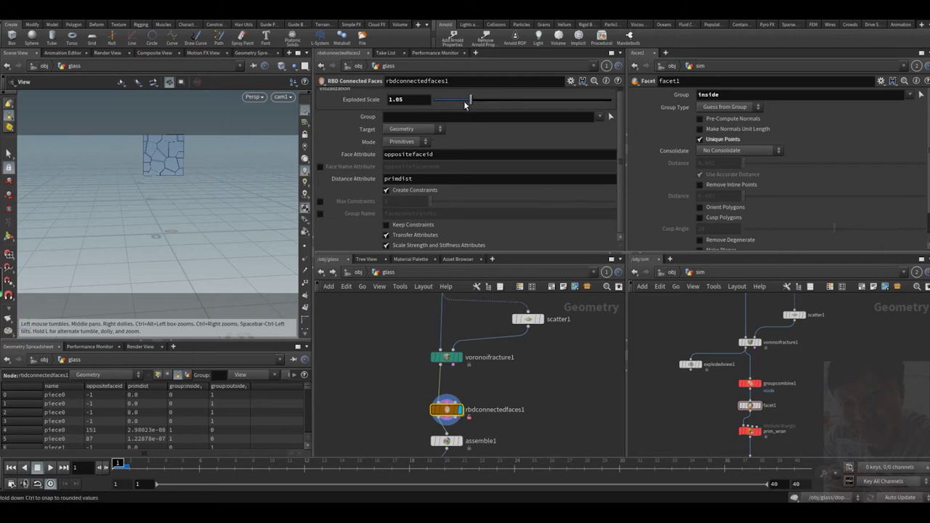
pyautogui.press('Return')
pyautogui.hotkey('space', 'g')
pyautogui.moveTo(186, 213); pyautogui.dragTo(203, 239)
pyautogui.moveTo(203, 239); pyautogui.dragTo(191, 212, button='right')
pyautogui.moveTo(181, 254); pyautogui.dragTo(199, 229, button='middle')
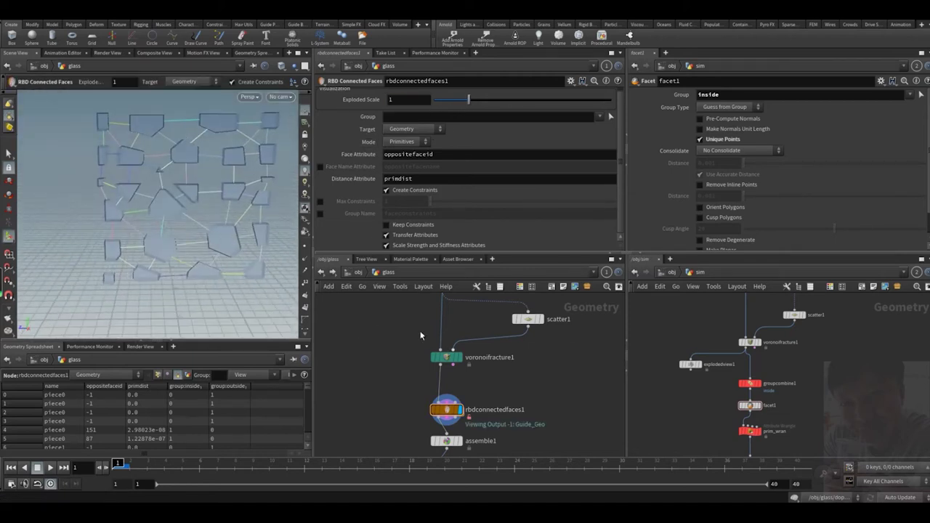
# Turn off the B Inside A output group on boolean1 and reselect rbdconnectedfaces1 for comparison.
pyautogui.moveTo(420, 328); pyautogui.dragTo(421, 381, button='middle')
pyautogui.click(442, 336)
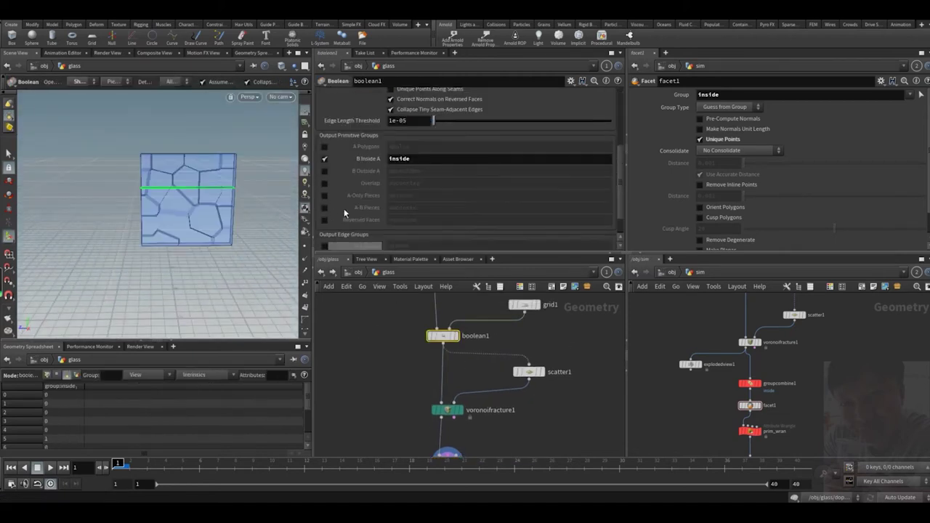
pyautogui.click(326, 160)
pyautogui.moveTo(417, 445); pyautogui.dragTo(412, 393, button='middle')
pyautogui.click(441, 412)
# Inspect the connection lines between exploded pieces along the horizontal cut in the rbdconnectedfaces1 guide geometry.
pyautogui.press('space')
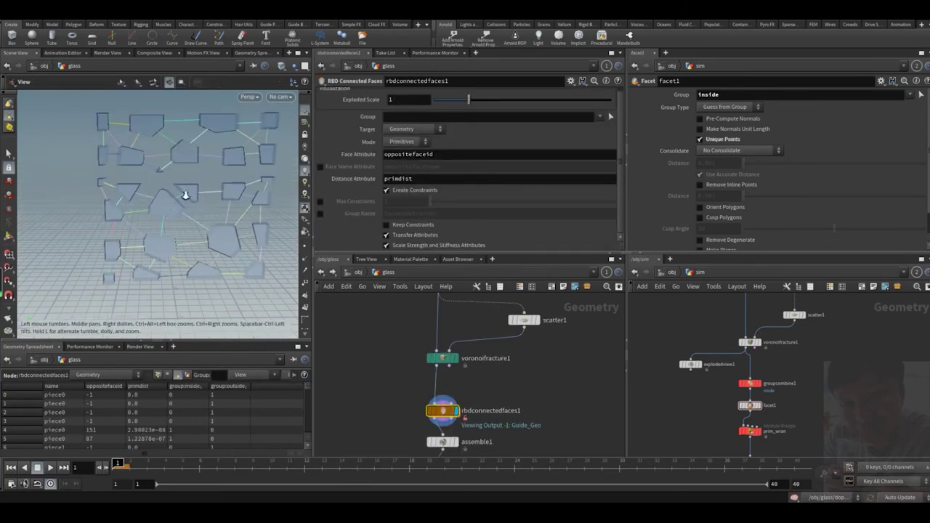
pyautogui.moveTo(185, 195); pyautogui.dragTo(183, 191, button='right')
pyautogui.moveTo(182, 191); pyautogui.dragTo(165, 230, button='middle')
pyautogui.press('space')
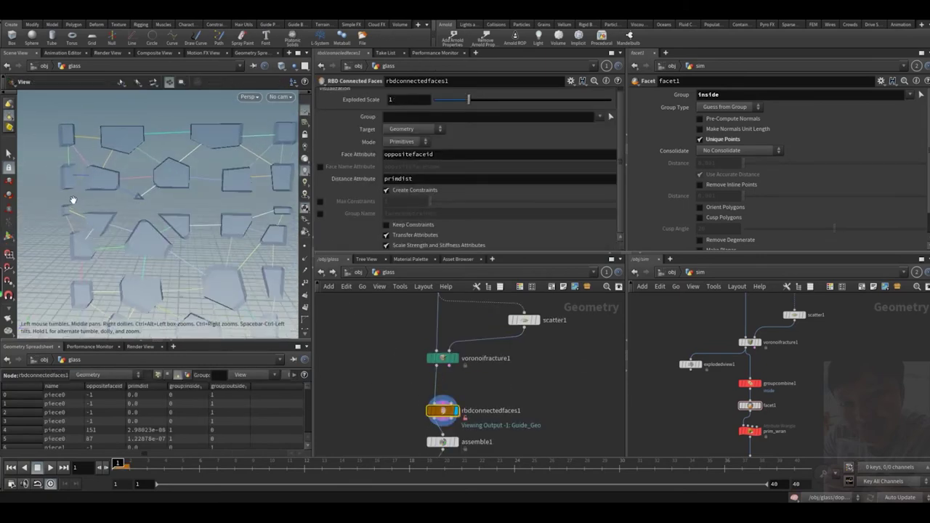
pyautogui.moveTo(72, 200); pyautogui.dragTo(81, 196)
pyautogui.press('Return')
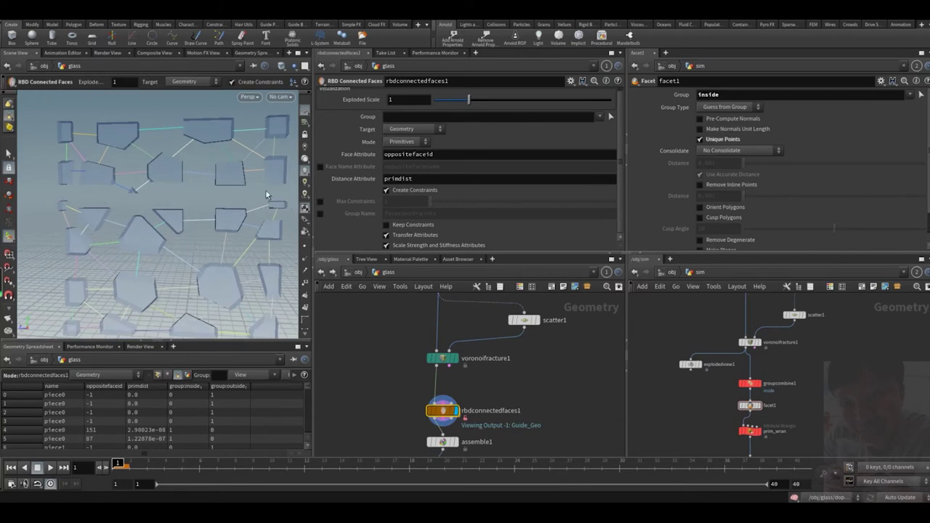
pyautogui.moveTo(278, 200)
pyautogui.keyDown('alt'); pyautogui.mouseDown()
pyautogui.moveTo(223, 202)
pyautogui.moveTo(263, 205)
pyautogui.mouseUp(); pyautogui.keyUp('alt')
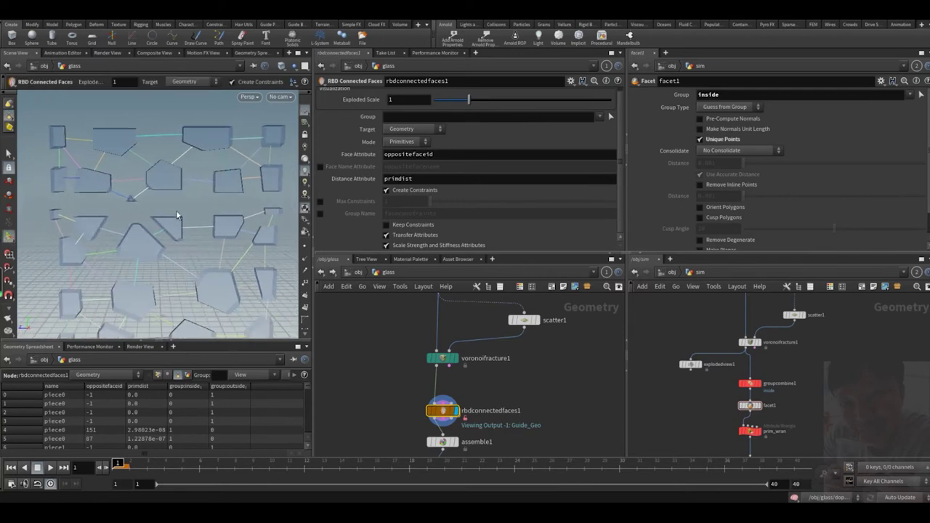
# Revisit the B Inside A output group setting on boolean1, and go back to rbdconnectedfaces1.
pyautogui.moveTo(395, 369); pyautogui.dragTo(385, 404, button='middle')
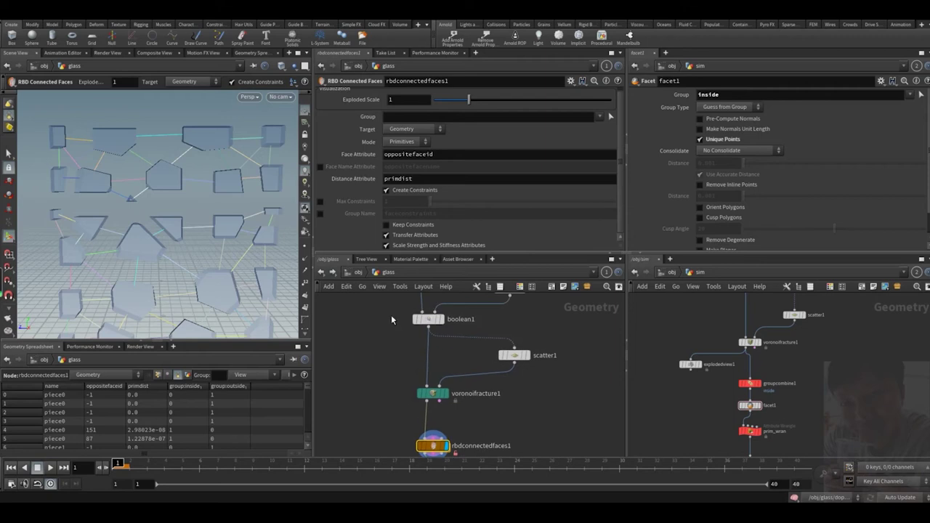
pyautogui.click(430, 320)
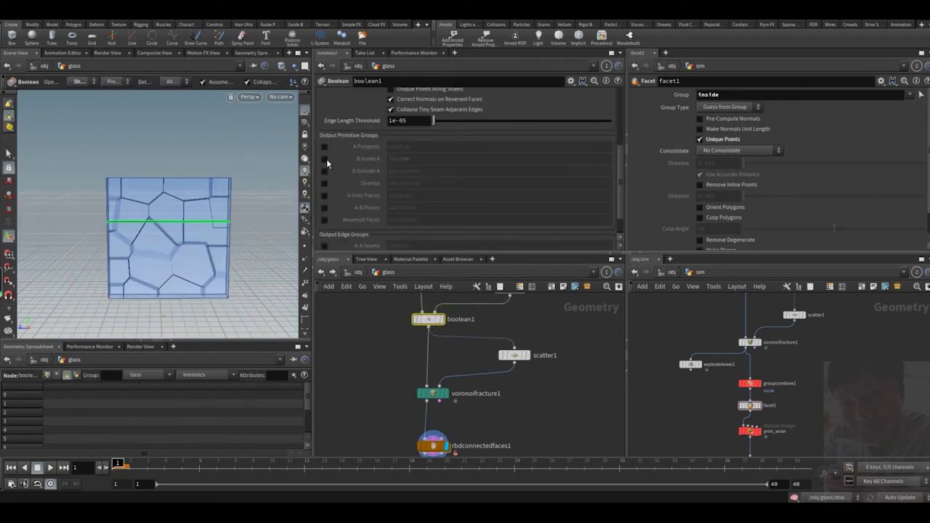
pyautogui.moveTo(390, 415); pyautogui.dragTo(386, 362, button='middle')
pyautogui.click(428, 393)
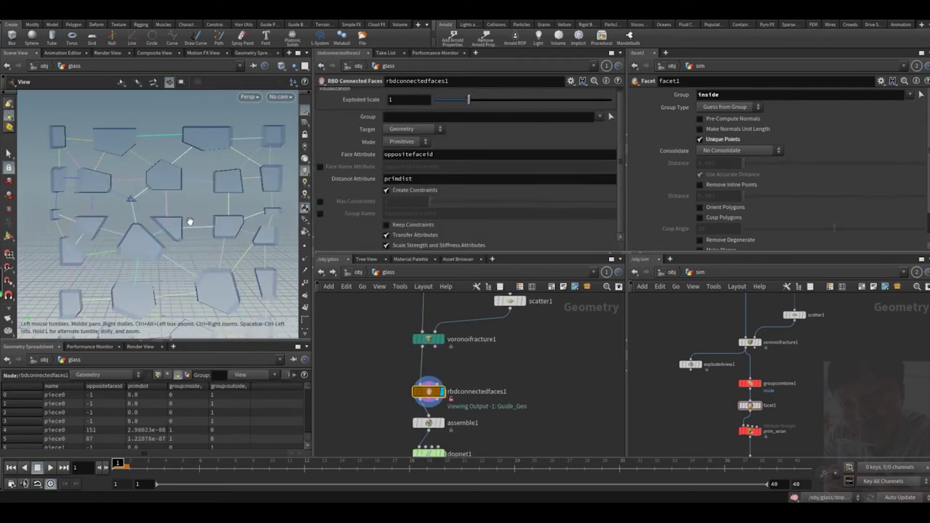
# Examine the connection lines between the exploded pieces in the rbdconnectedfaces1 guide geometry from several angles.
pyautogui.keyDown('alt'); pyautogui.moveTo(190, 221); pyautogui.dragTo(104, 223); pyautogui.keyUp('alt')
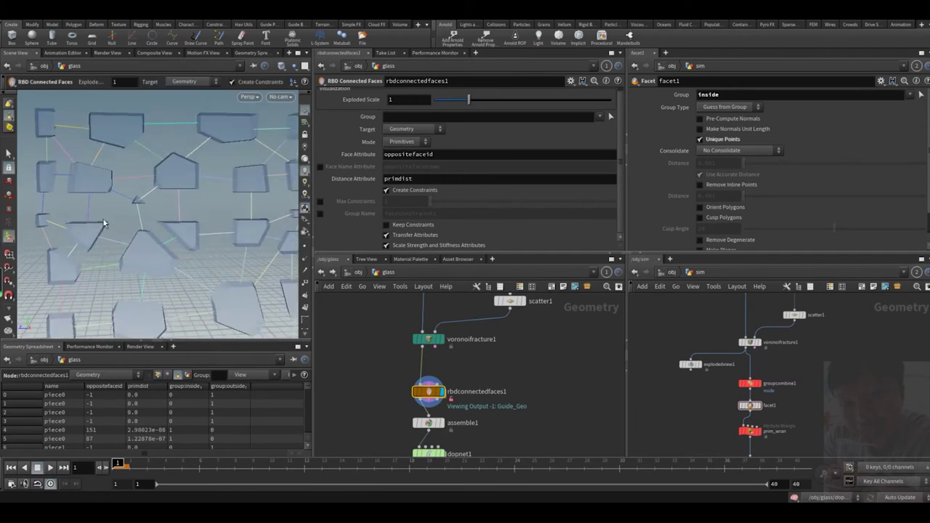
pyautogui.keyDown('alt'); pyautogui.moveTo(231, 191); pyautogui.dragTo(191, 204, button='middle'); pyautogui.keyUp('alt')
pyautogui.keyDown('alt'); pyautogui.moveTo(148, 231); pyautogui.dragTo(174, 221, button='middle'); pyautogui.keyUp('alt')
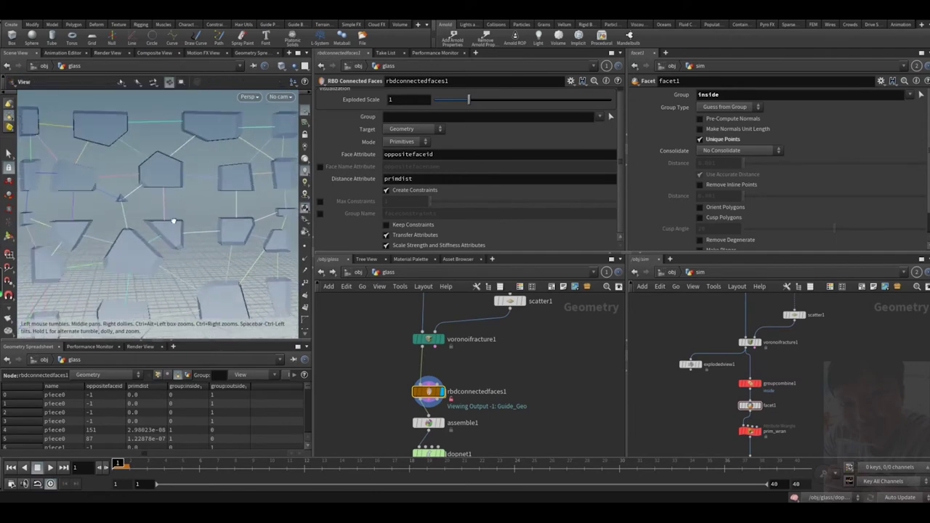
pyautogui.keyDown('alt'); pyautogui.moveTo(174, 221); pyautogui.dragTo(150, 223); pyautogui.keyUp('alt')
pyautogui.keyDown('alt'); pyautogui.moveTo(149, 222); pyautogui.dragTo(166, 218, button='right'); pyautogui.keyUp('alt')
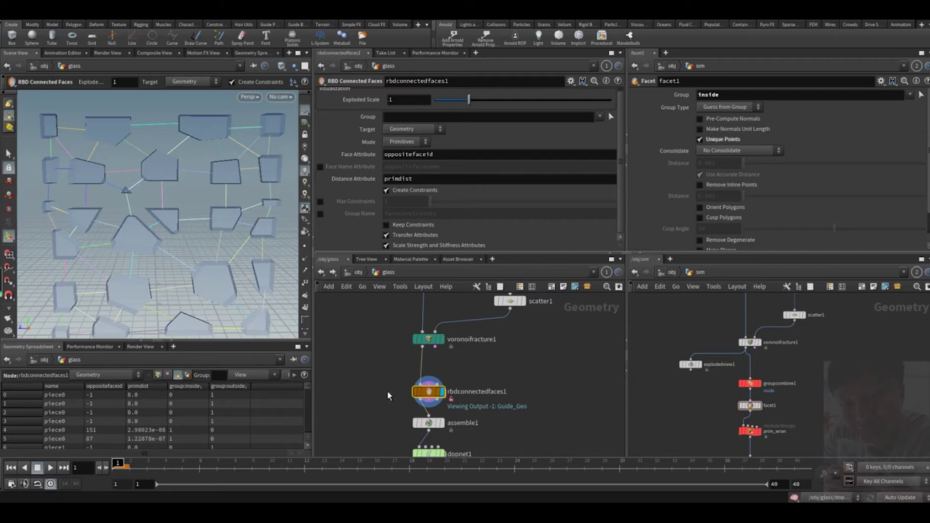
# Branch a Blast node off voronoifracture1 and display it.
pyautogui.moveTo(398, 435); pyautogui.dragTo(389, 418, button='middle')
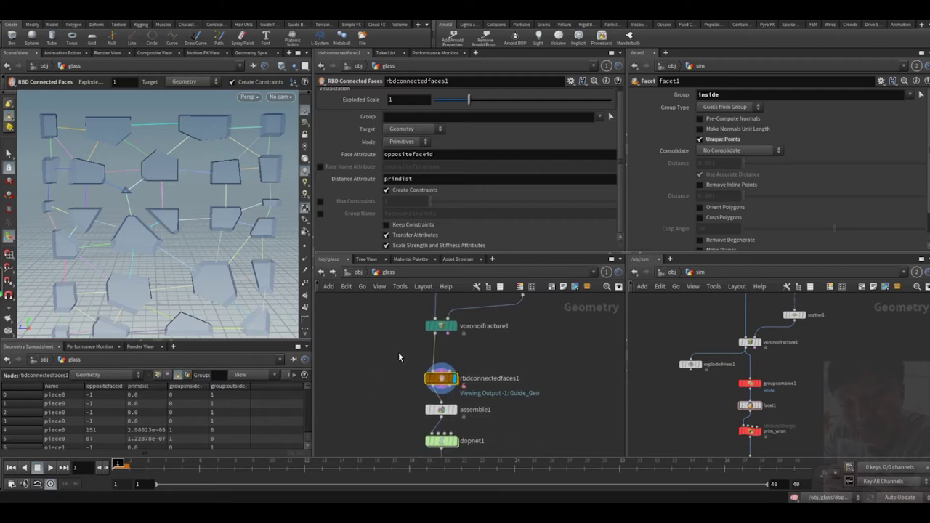
pyautogui.click(450, 322)
pyautogui.press('Tab')
pyautogui.write('e')
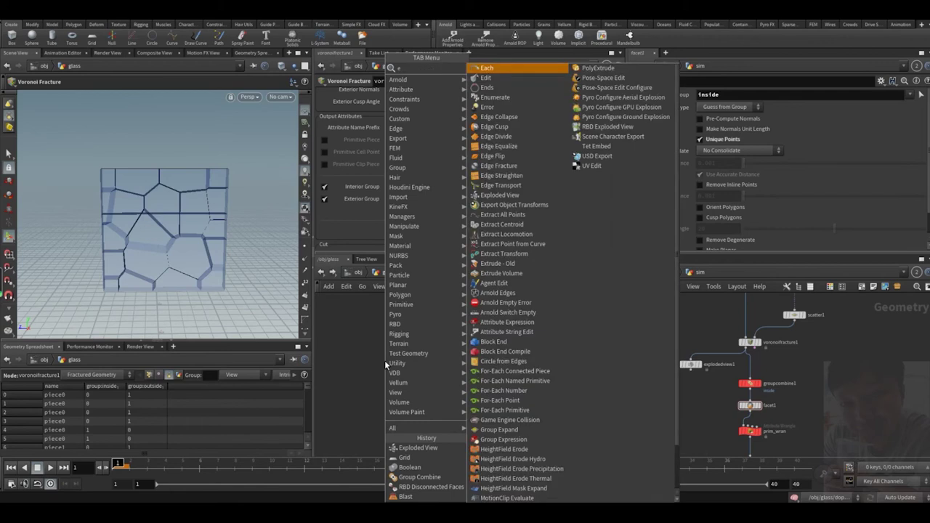
pyautogui.click(406, 496)
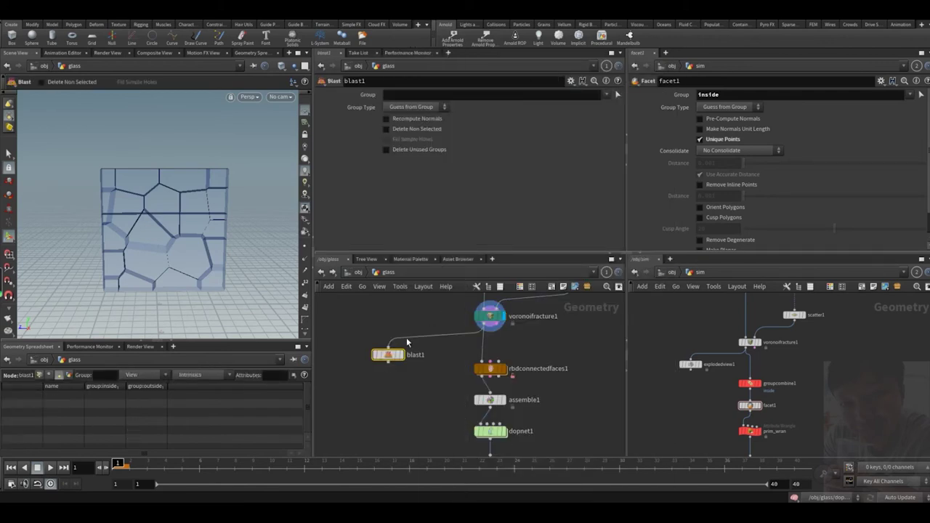
pyautogui.click(388, 354)
# Isolate the inside group in the Blast node with Delete Non Selected, inspect the interior faces, and delete the node.
pyautogui.click(607, 95)
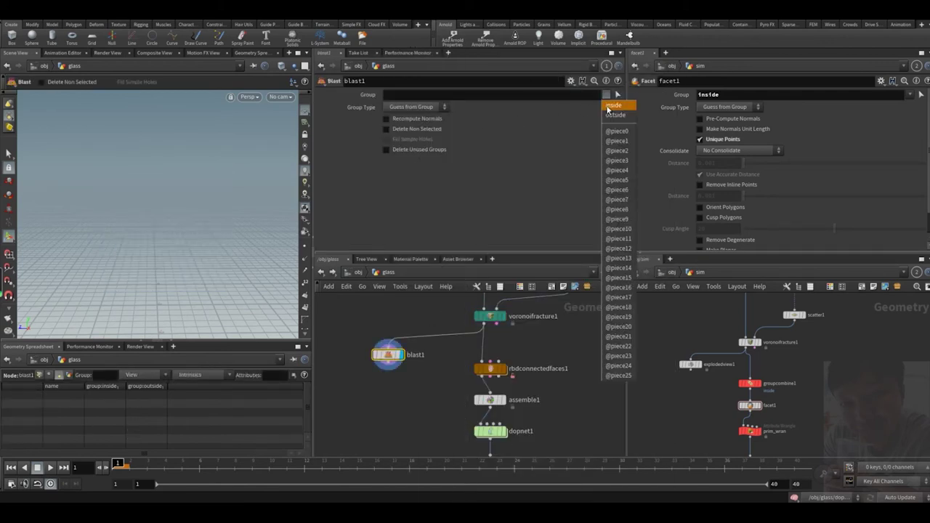
pyautogui.click(614, 104)
pyautogui.click(386, 129)
pyautogui.press('Escape')
pyautogui.moveTo(199, 217); pyautogui.dragTo(166, 205)
pyautogui.moveTo(406, 311); pyautogui.dragTo(371, 390)
pyautogui.press('Delete')
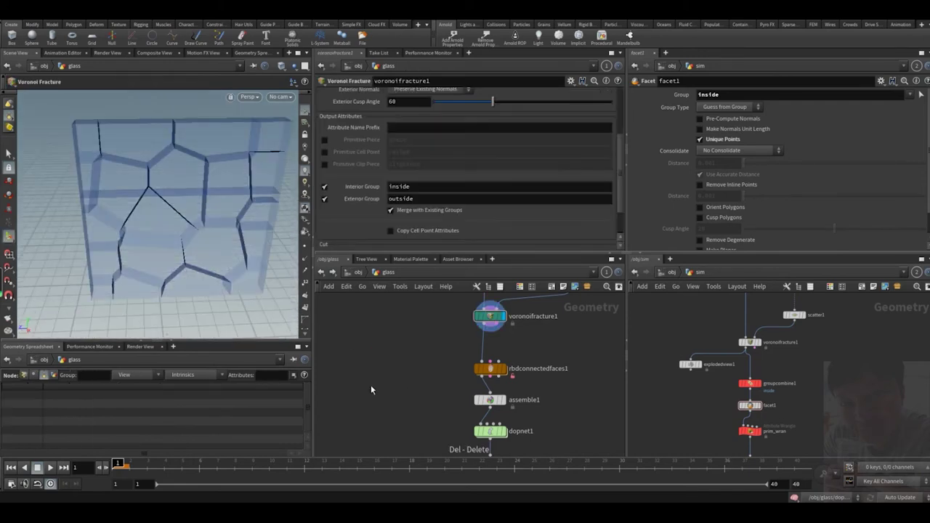
# Display rbddisconnectedfaces1 and play the glass simulation in the free perspective view.
pyautogui.scroll(-3, 438, 380)
pyautogui.moveTo(437, 409); pyautogui.dragTo(436, 374, button='middle')
pyautogui.moveTo(479, 430); pyautogui.dragTo(434, 413)
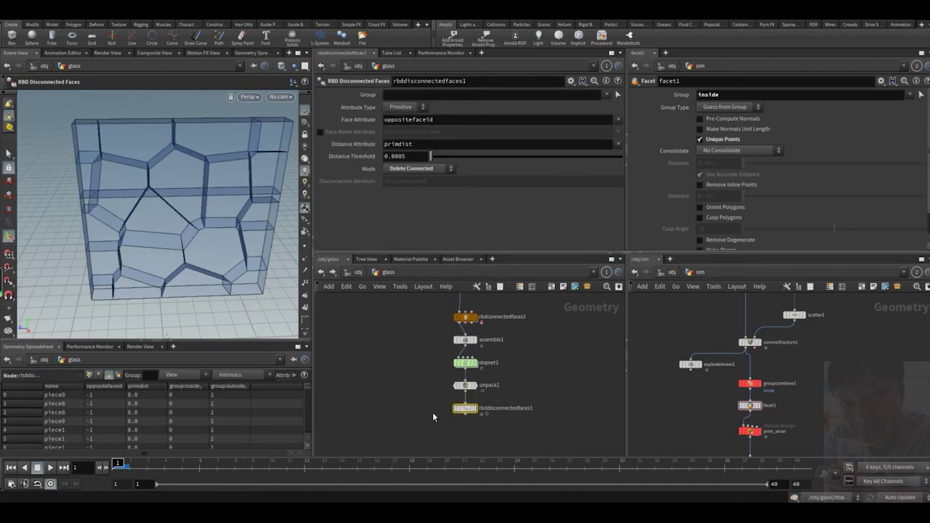
pyautogui.press('r')
pyautogui.moveTo(235, 221); pyautogui.dragTo(199, 269)
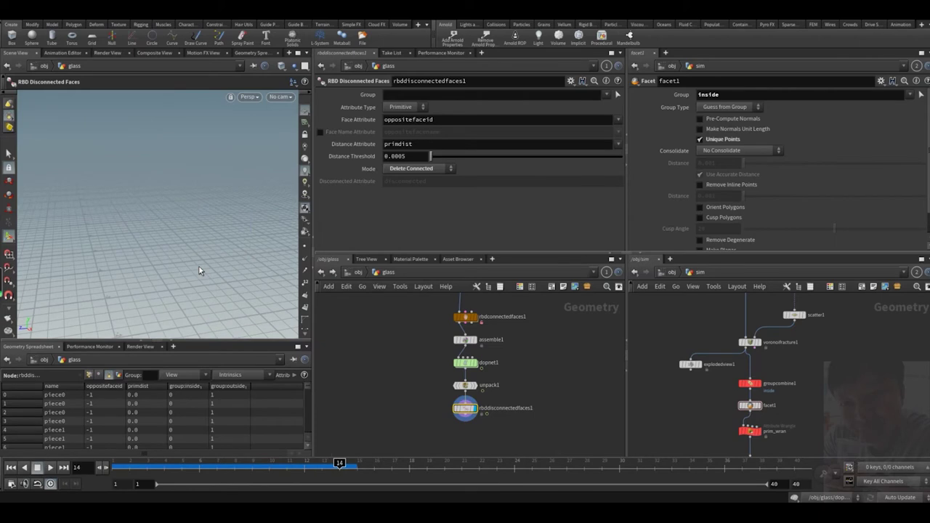
# Rewind to the first frame, look through cam1, replay the glass simulation, and rewind again.
pyautogui.hotkey('ctrl', 'Up')
pyautogui.click(280, 97)
pyautogui.click(294, 109)
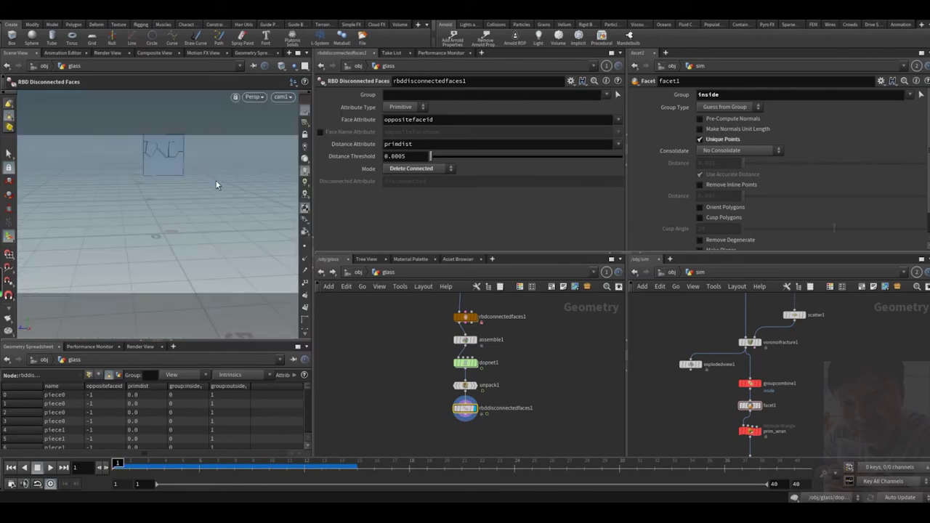
pyautogui.press('Up')
pyautogui.hotkey('ctrl', 'Up')
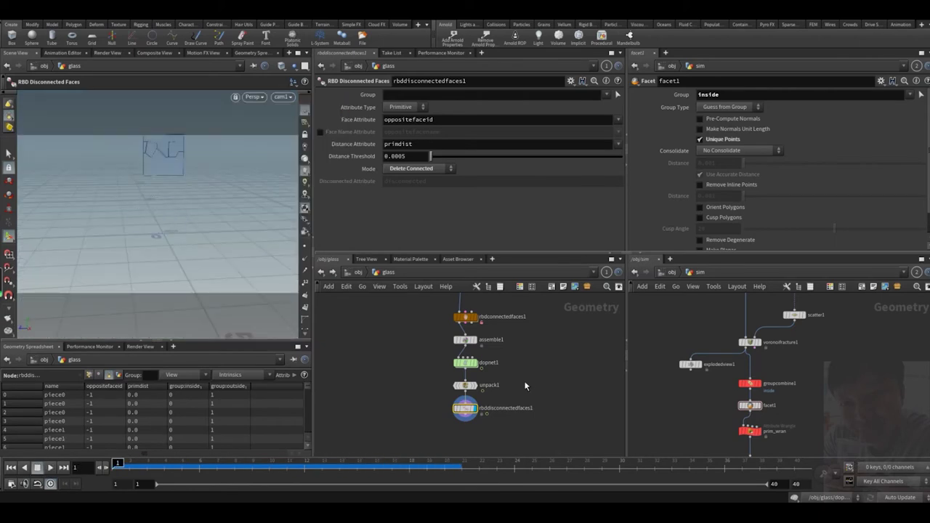
# Go up to the object level, enter the sim object, and display merge2 at the start of the timeline.
pyautogui.press('u')
pyautogui.moveTo(540, 348); pyautogui.dragTo(417, 359, button='middle')
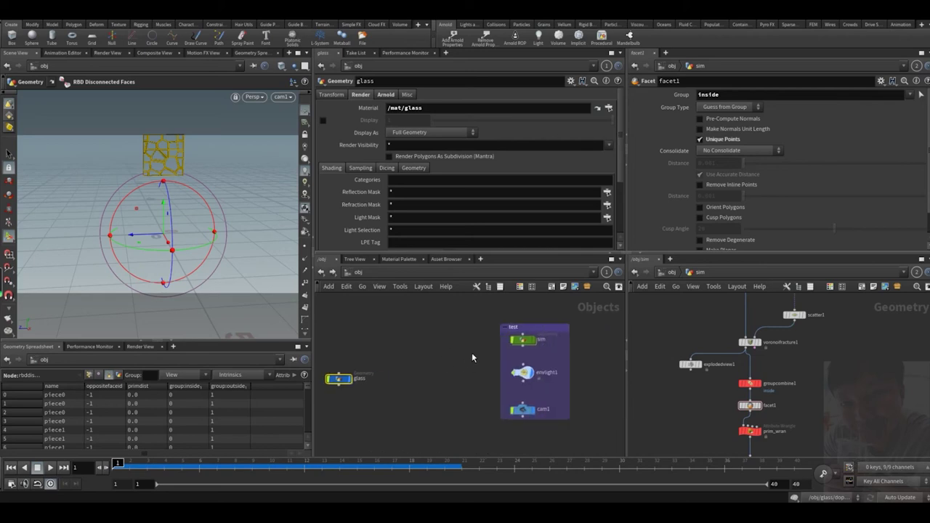
pyautogui.click(536, 347)
pyautogui.press('Return')
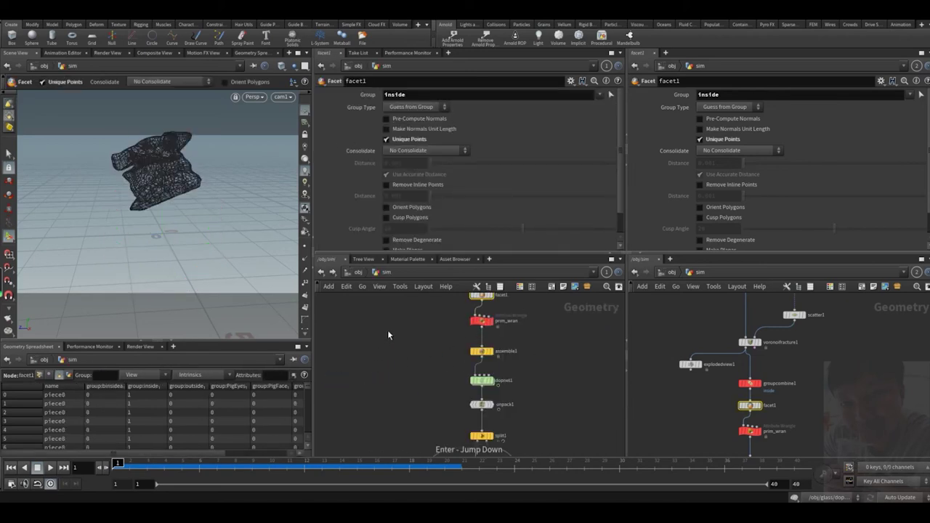
pyautogui.moveTo(432, 346); pyautogui.dragTo(402, 316, button='middle')
pyautogui.scroll(-1, 392, 361)
pyautogui.moveTo(359, 401); pyautogui.dragTo(370, 376, button='middle')
pyautogui.click(474, 416)
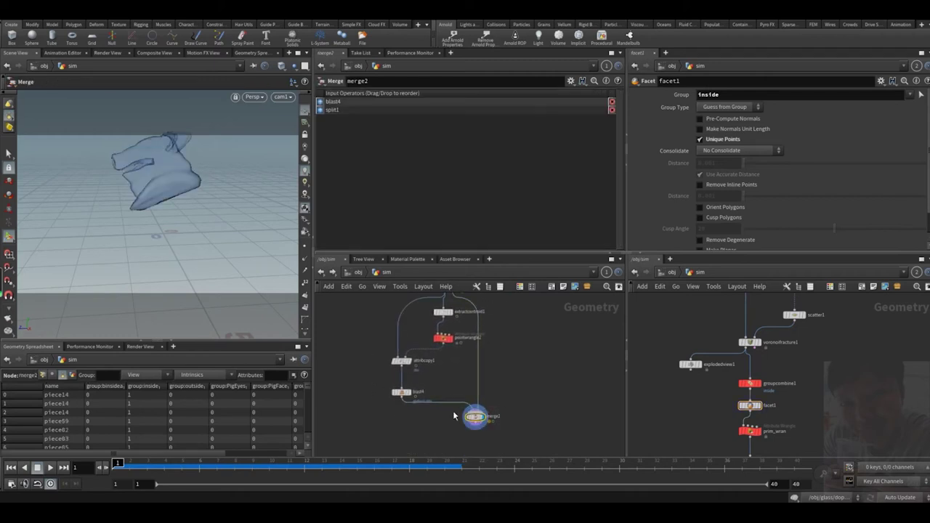
pyautogui.moveTo(133, 471)
pyautogui.mouseDown()
pyautogui.moveTo(339, 471)
pyautogui.moveTo(117, 470)
pyautogui.mouseUp()
# Return to the object level and reopen the network of the sim object.
pyautogui.press('u')
pyautogui.moveTo(396, 376); pyautogui.dragTo(444, 330)
pyautogui.scroll(2, 456, 363)
pyautogui.moveTo(464, 370); pyautogui.dragTo(424, 400, button='middle')
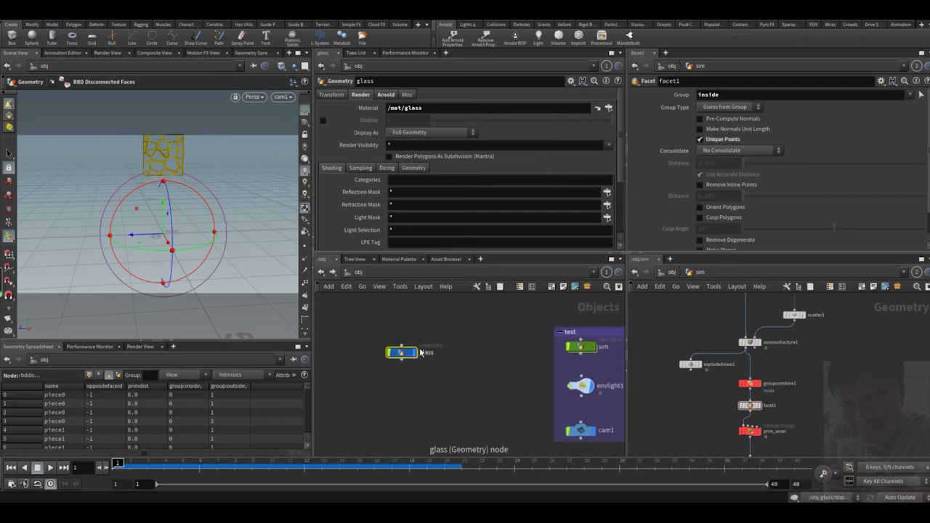
pyautogui.press('Return')
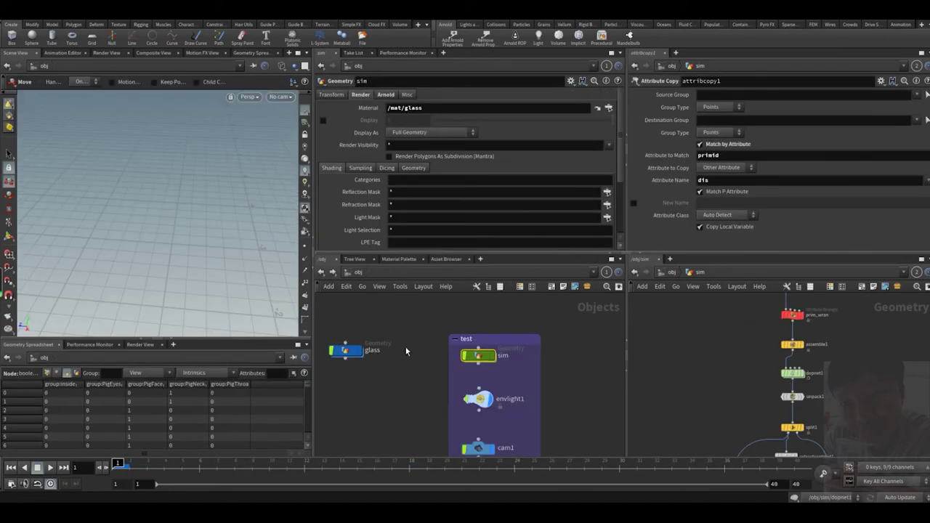
pyautogui.press('Return')
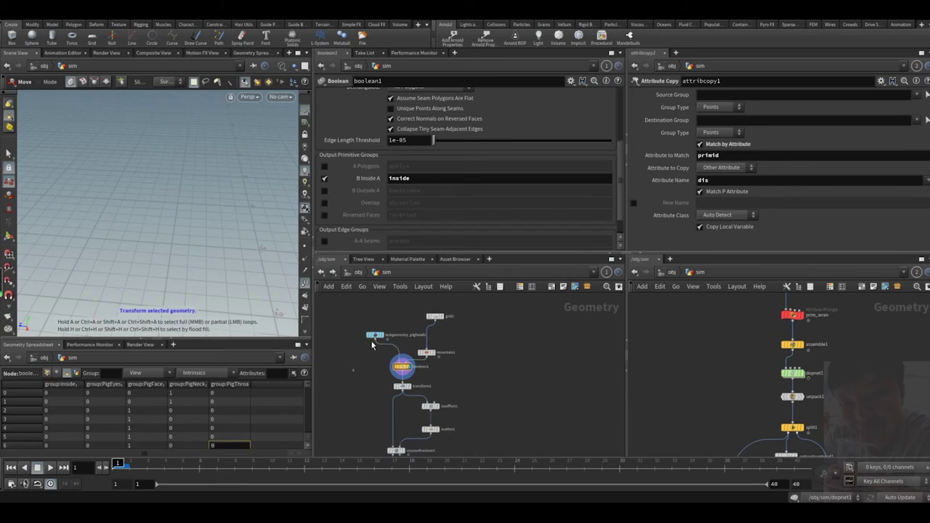
# Select testgeometry_pighead1, frame the pig head, and toggle between shaded and wireframe display to examine it.
pyautogui.click(370, 338)
pyautogui.hotkey('space', 'g')
pyautogui.moveTo(189, 239); pyautogui.dragTo(199, 216)
pyautogui.click(305, 283)
pyautogui.press('w')
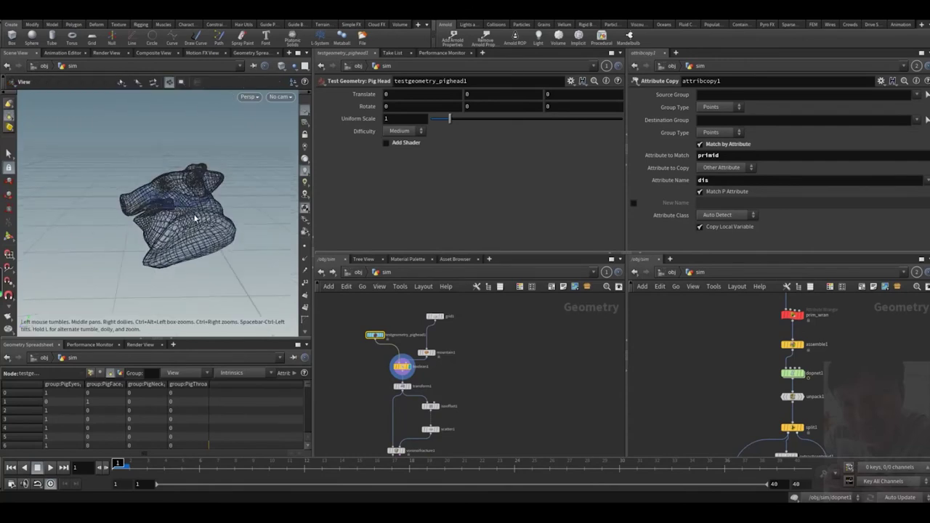
pyautogui.press('w')
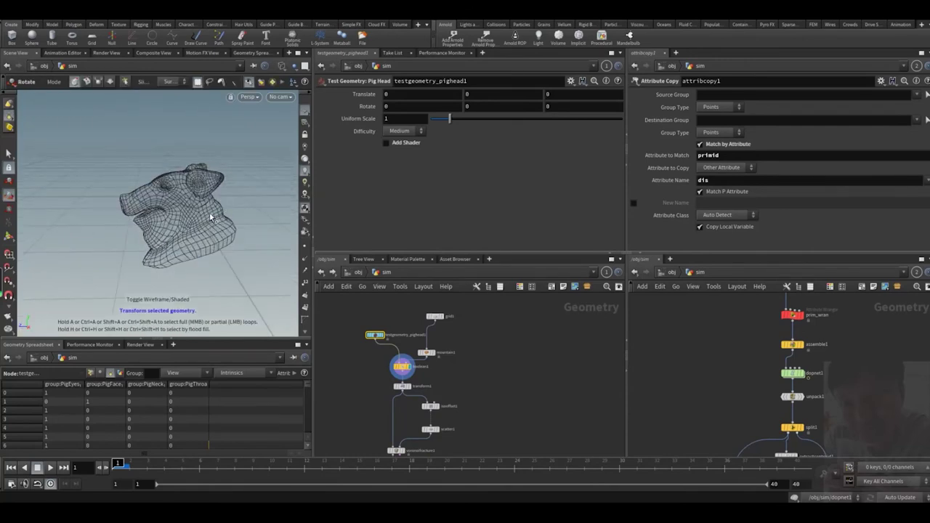
pyautogui.press('w')
pyautogui.press('Escape')
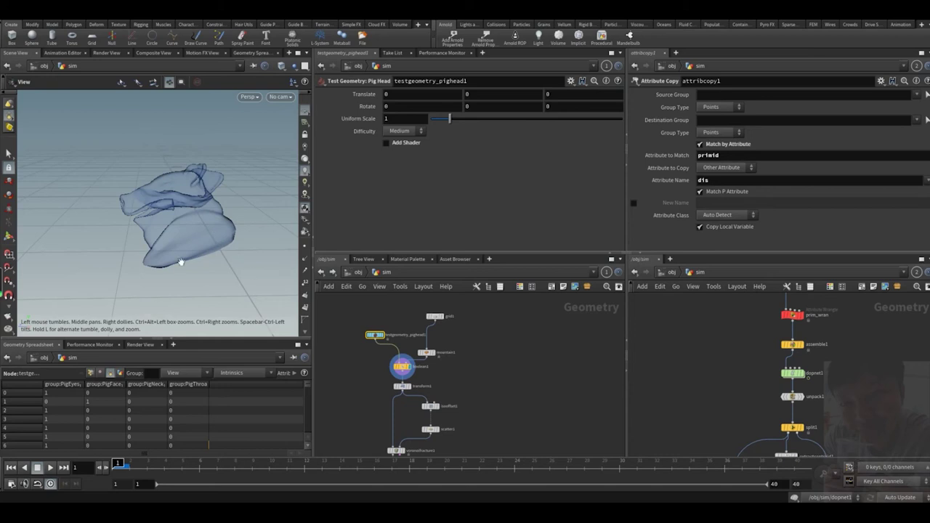
# Select boolean1 and inspect where the mountain-deformed grid cuts through the pig head.
pyautogui.press('Return')
pyautogui.click(399, 368)
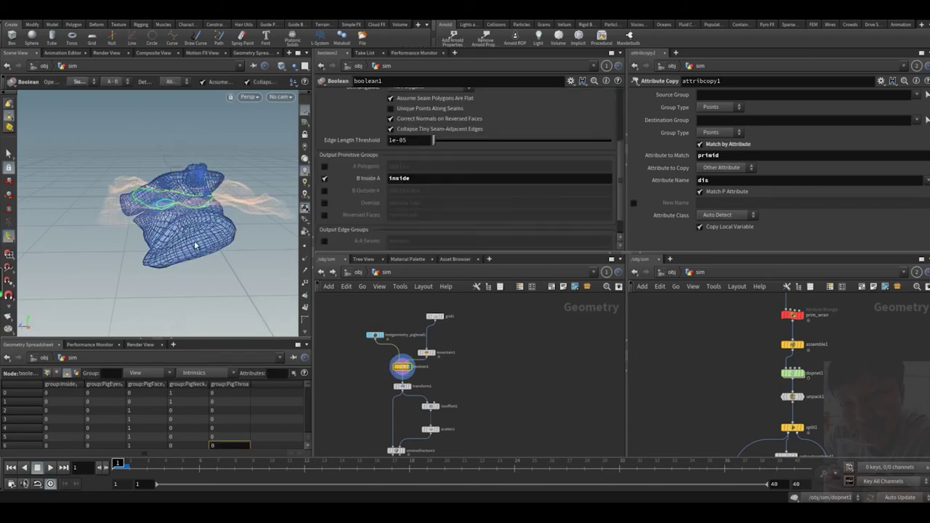
pyautogui.press('Escape')
pyautogui.moveTo(171, 228); pyautogui.dragTo(195, 218)
pyautogui.press('Return')
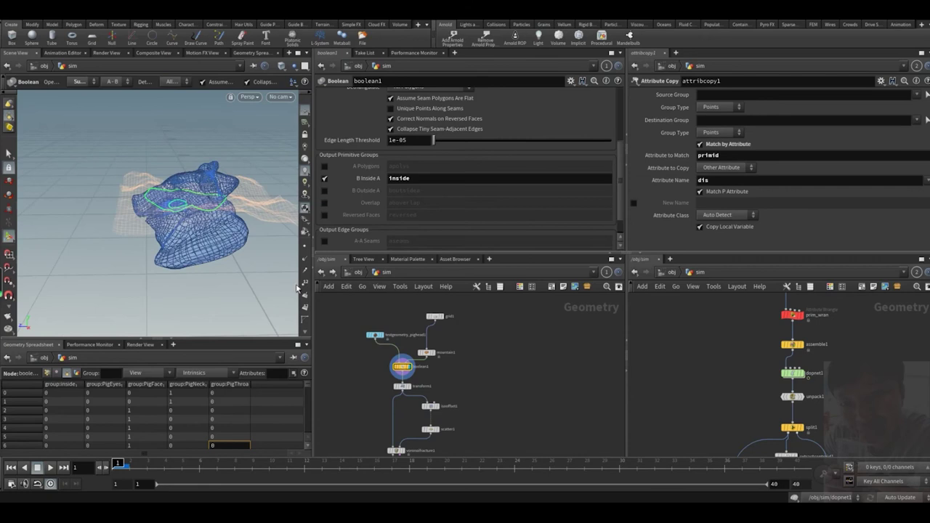
pyautogui.press('Escape')
# Display transform1 and look at the shattered pig head through cam1.
pyautogui.moveTo(368, 385); pyautogui.dragTo(385, 352, button='middle')
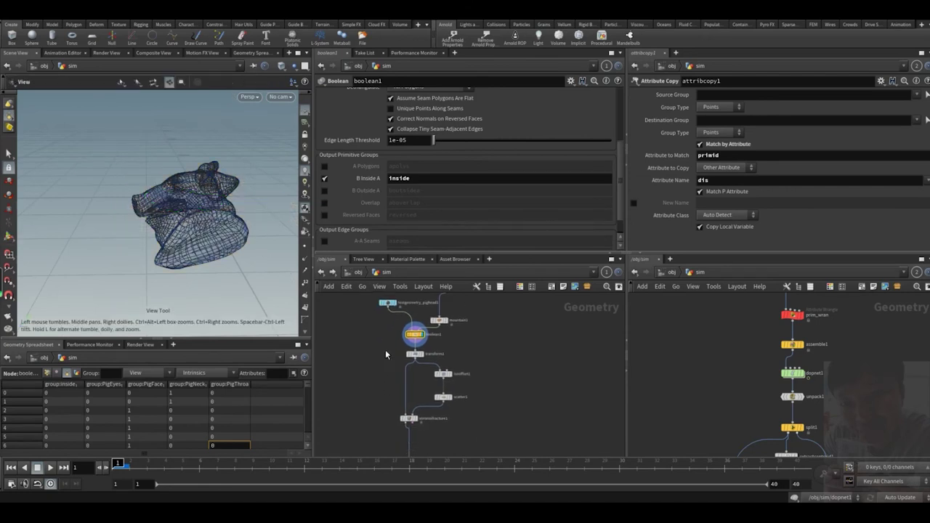
pyautogui.click(421, 354)
pyautogui.click(279, 97)
pyautogui.click(305, 142)
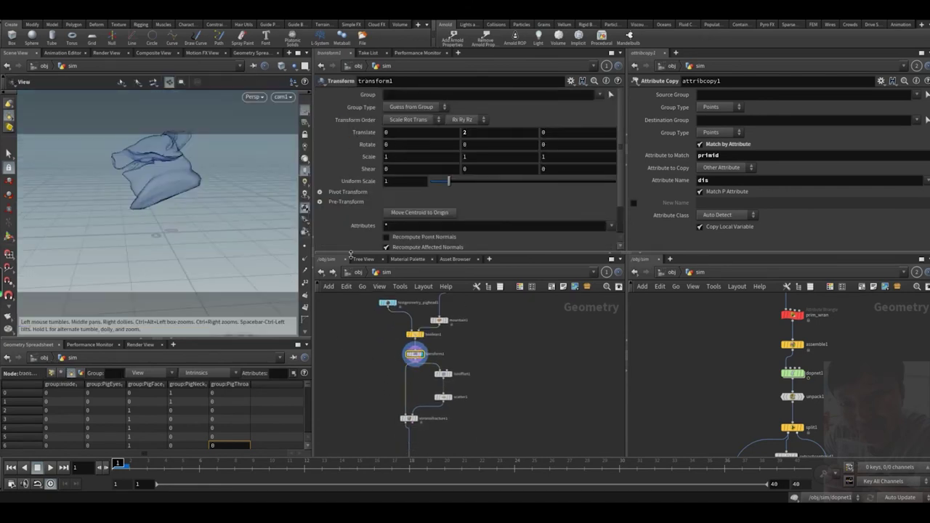
# Display voronoifracture1 and view the fractured pig head outside the camera view.
pyautogui.moveTo(378, 364); pyautogui.dragTo(377, 338, button='middle')
pyautogui.press('Down')
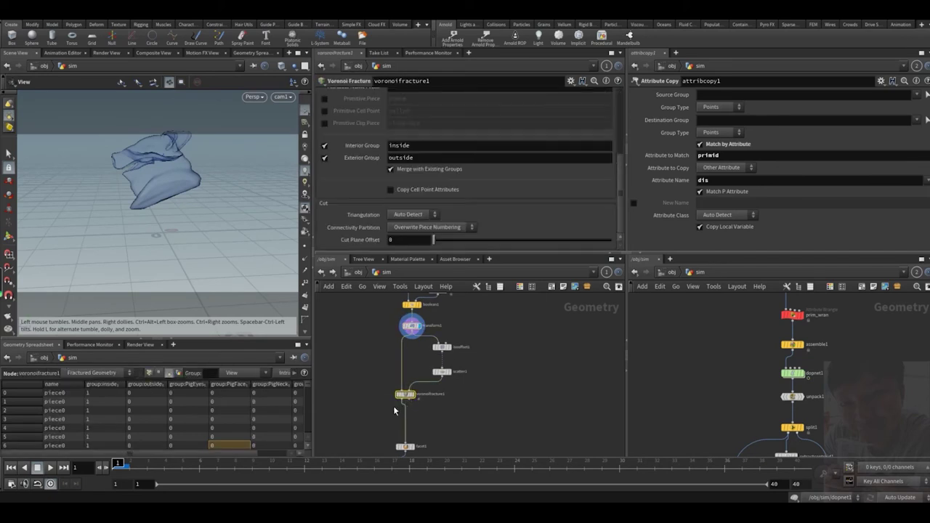
pyautogui.press('r')
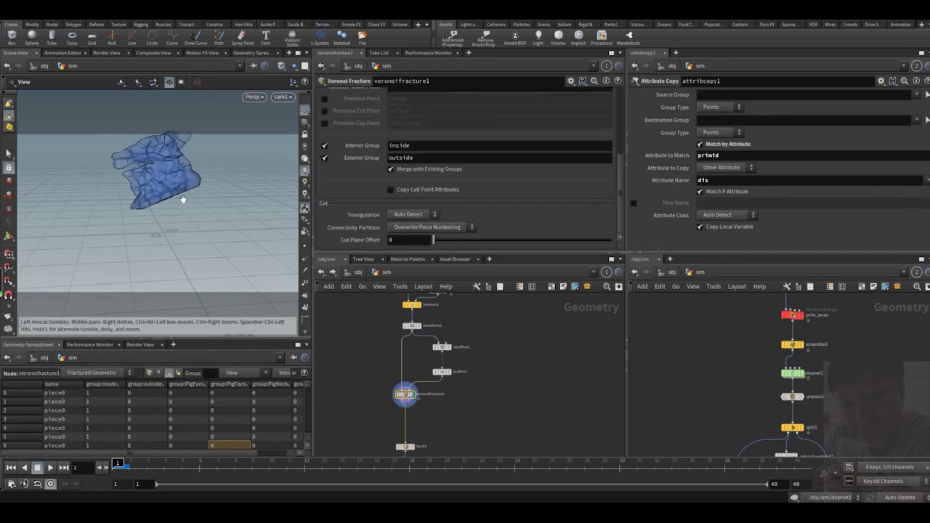
pyautogui.keyDown('alt'); pyautogui.moveTo(182, 190); pyautogui.dragTo(183, 195); pyautogui.keyUp('alt')
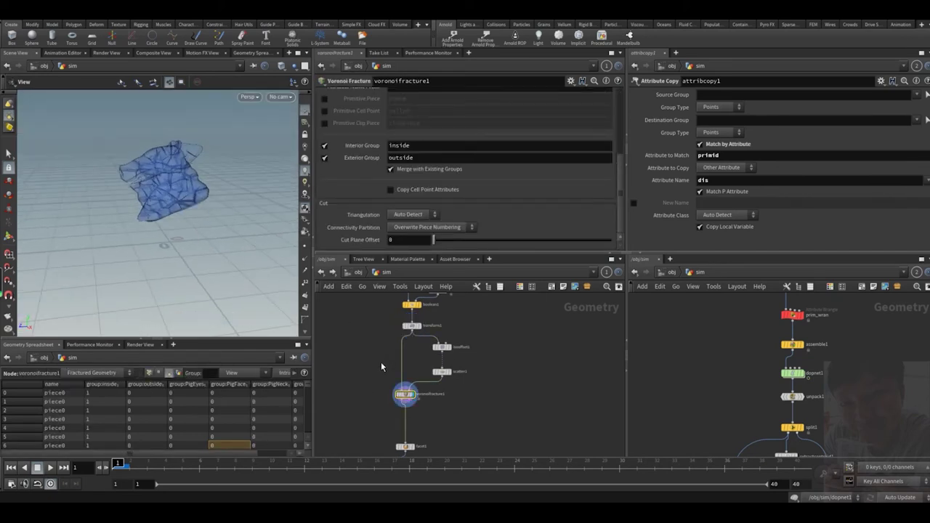
# Compare the inside group name in boolean1's B Inside A output, voronoifracture1's Interior Group and facet1's Group.
pyautogui.moveTo(376, 343); pyautogui.dragTo(380, 362, button='middle')
pyautogui.click(414, 327)
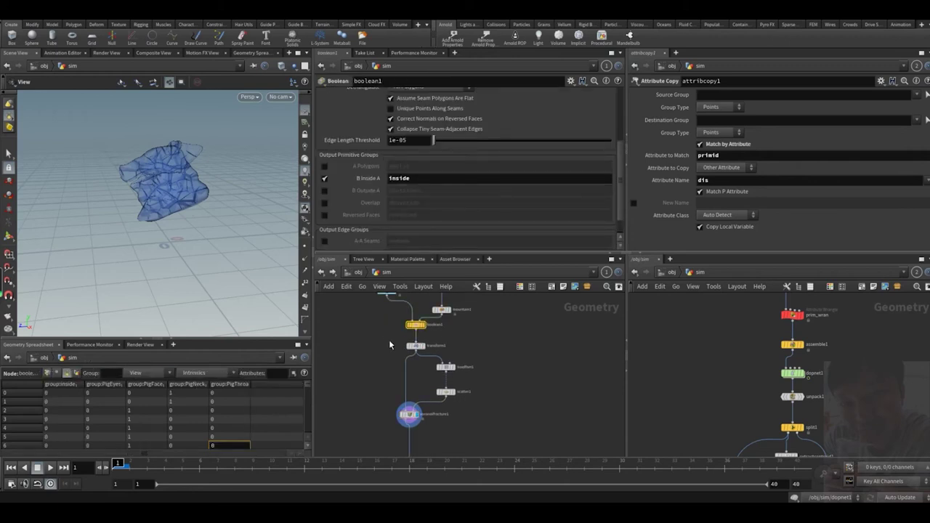
pyautogui.moveTo(621, 195); pyautogui.dragTo(621, 193)
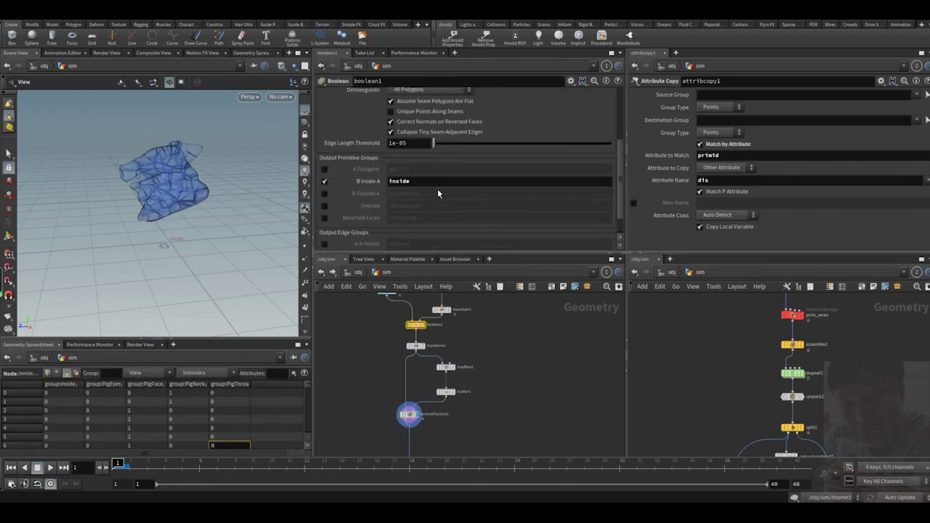
pyautogui.doubleClick(407, 180)
pyautogui.click(409, 414)
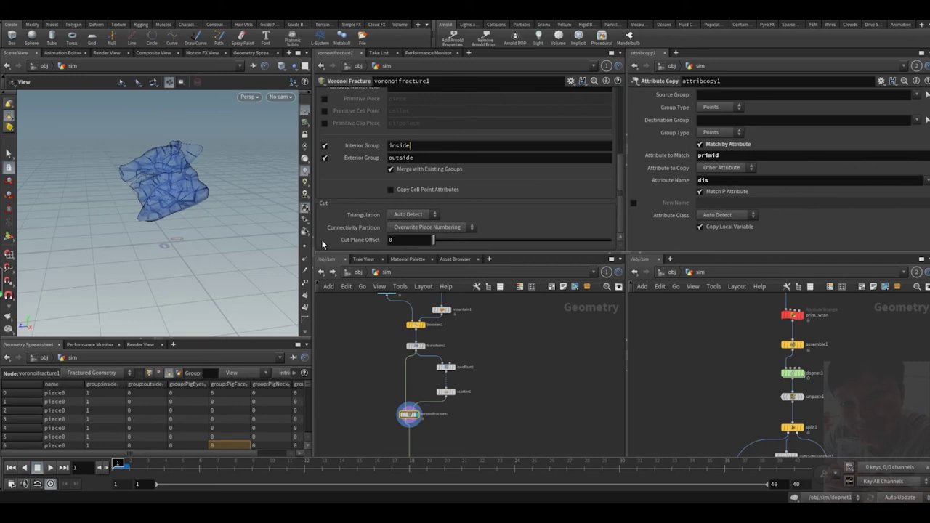
pyautogui.moveTo(376, 454); pyautogui.dragTo(392, 357, button='middle')
pyautogui.click(426, 369)
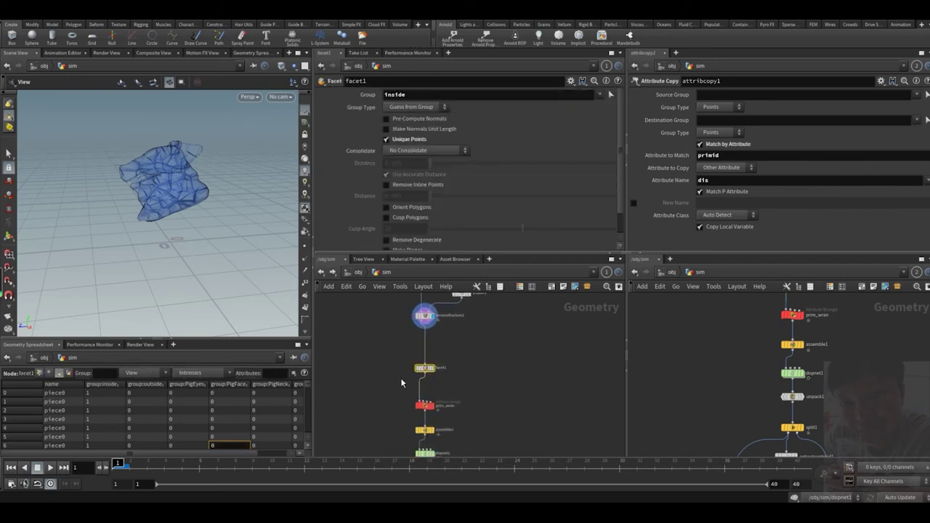
# Display facet1, branch a Blast node off its output and display the blast.
pyautogui.press('r')
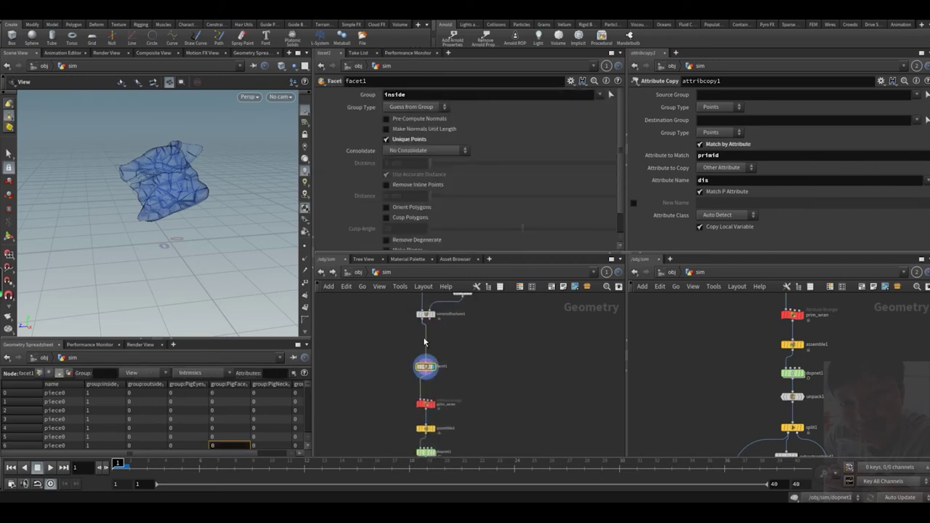
pyautogui.moveTo(426, 377); pyautogui.dragTo(452, 353, button='middle')
pyautogui.press('Tab')
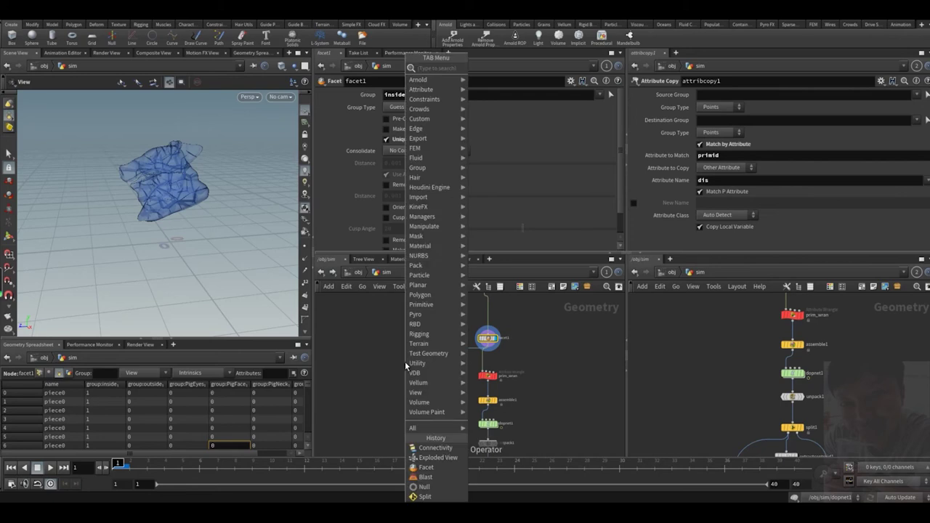
pyautogui.write('blast')
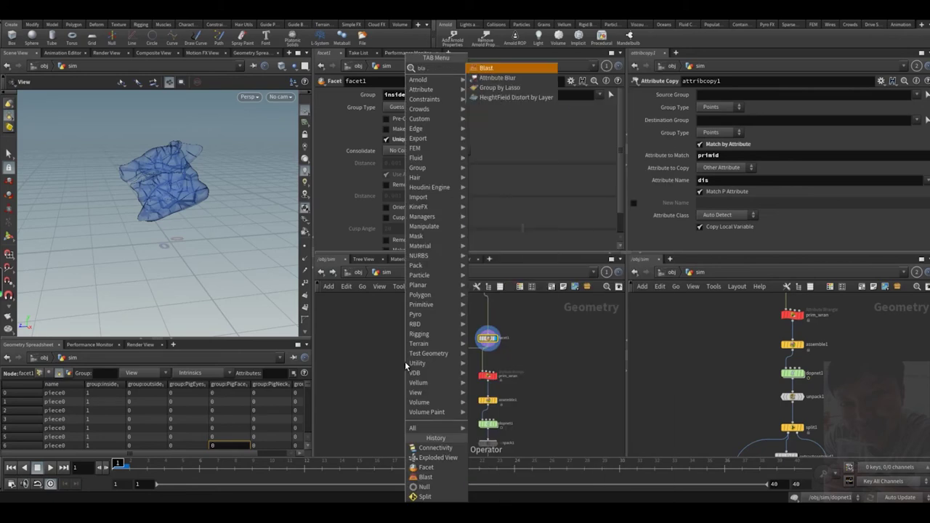
pyautogui.press('Return')
pyautogui.press('r')
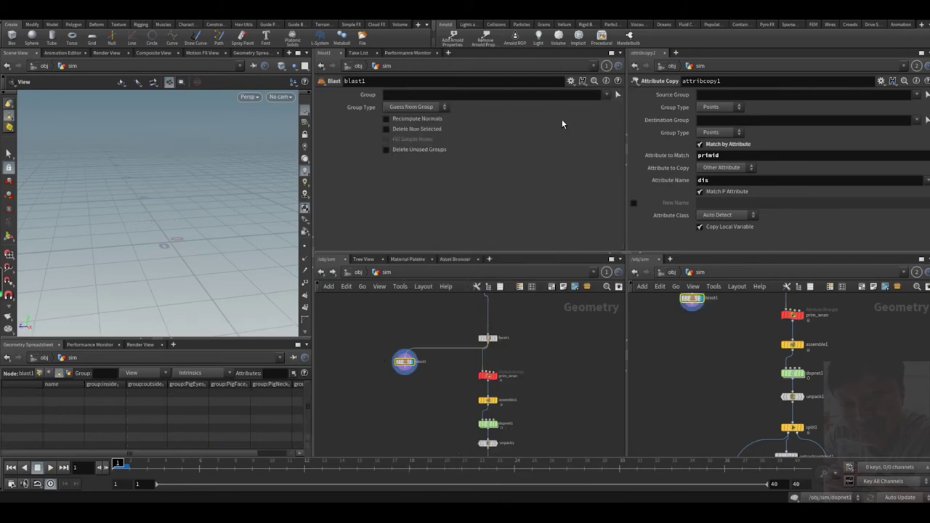
# Set blast1's Group to inside and enable Delete Non Selected to isolate the interior faces.
pyautogui.click(607, 96)
pyautogui.click(613, 121)
pyautogui.click(606, 94)
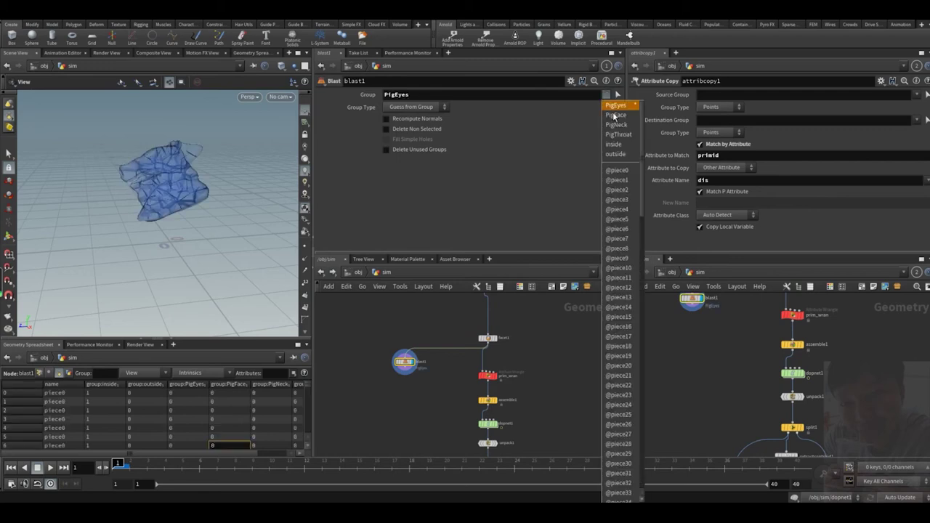
pyautogui.click(616, 142)
pyautogui.moveTo(402, 96); pyautogui.dragTo(286, 127)
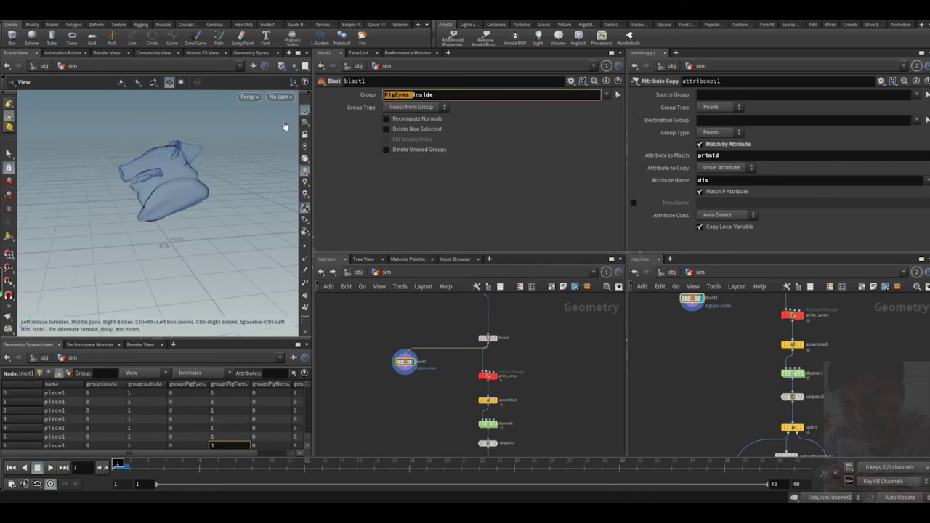
pyautogui.press('BackSpace')
pyautogui.press('Return')
pyautogui.click(387, 129)
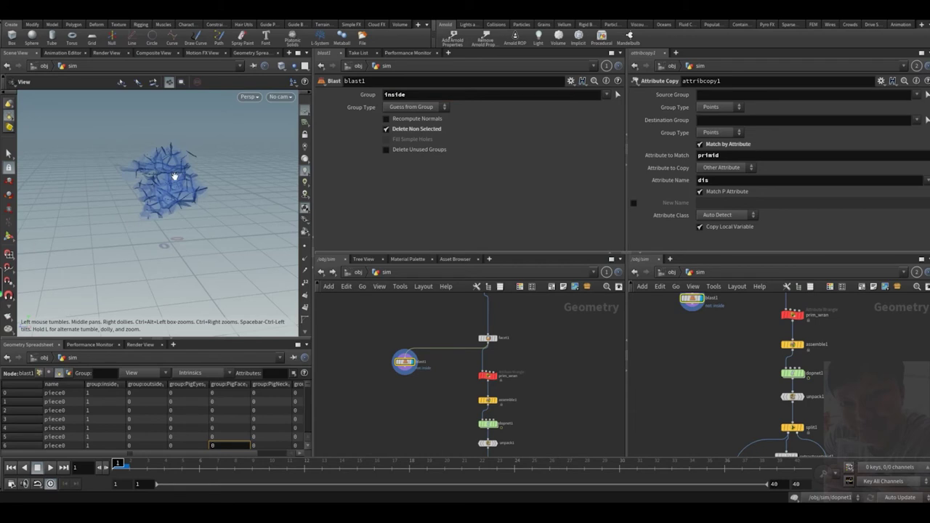
# Try moving one interior face away from the others in the viewport, and undo the move.
pyautogui.press('s')
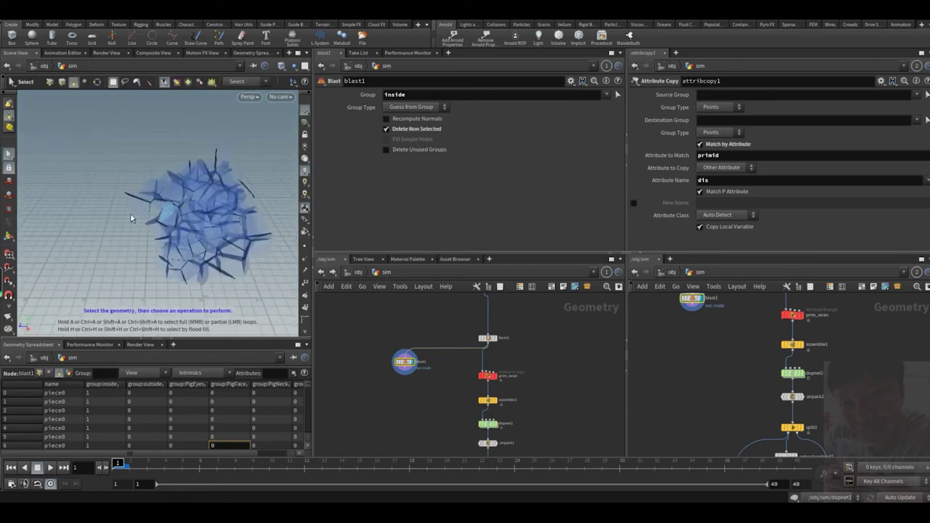
pyautogui.press('t')
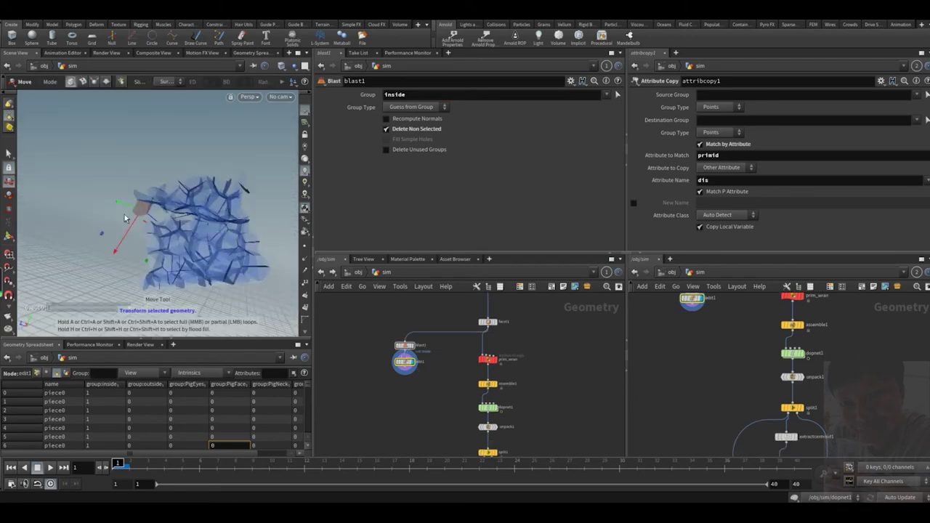
pyautogui.moveTo(125, 246); pyautogui.dragTo(190, 187)
pyautogui.hotkey('ctrl', 'z')
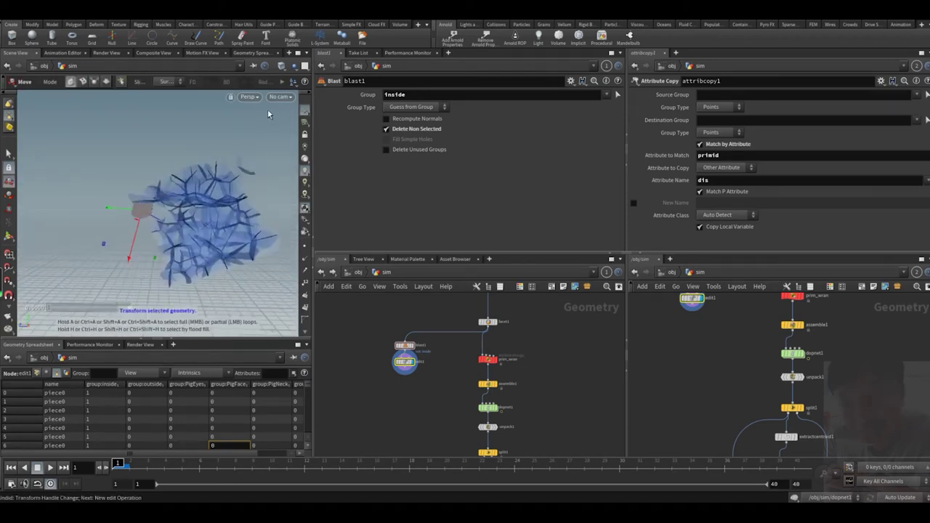
# Look through cam1 and delete the temporary blast and edit nodes below facet1.
pyautogui.click(276, 101)
pyautogui.click(282, 144)
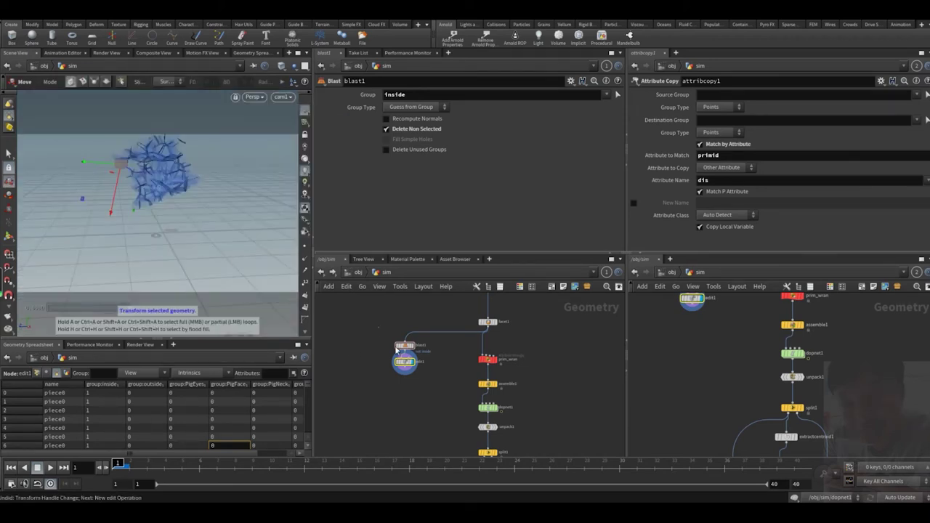
pyautogui.press('Delete')
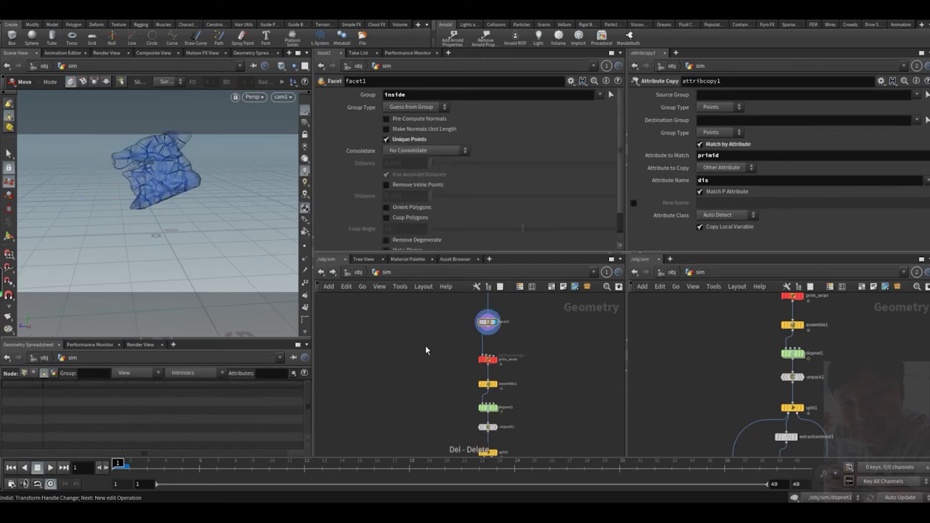
# Display prim_wran and examine its inside group and the expression that stores the primitive number in primid.
pyautogui.click(486, 360)
pyautogui.press('r')
pyautogui.moveTo(428, 351); pyautogui.dragTo(412, 351, button='middle')
pyautogui.scroll(1, 441, 361)
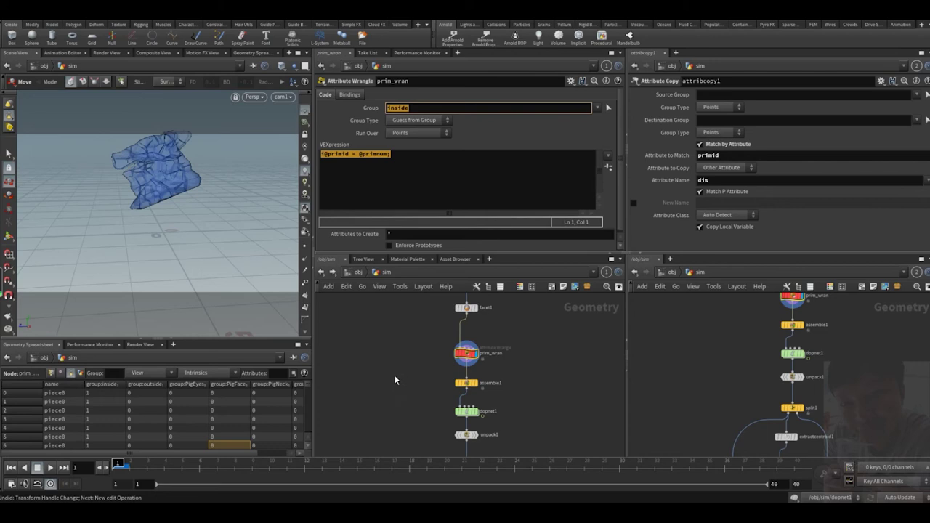
pyautogui.click(371, 154)
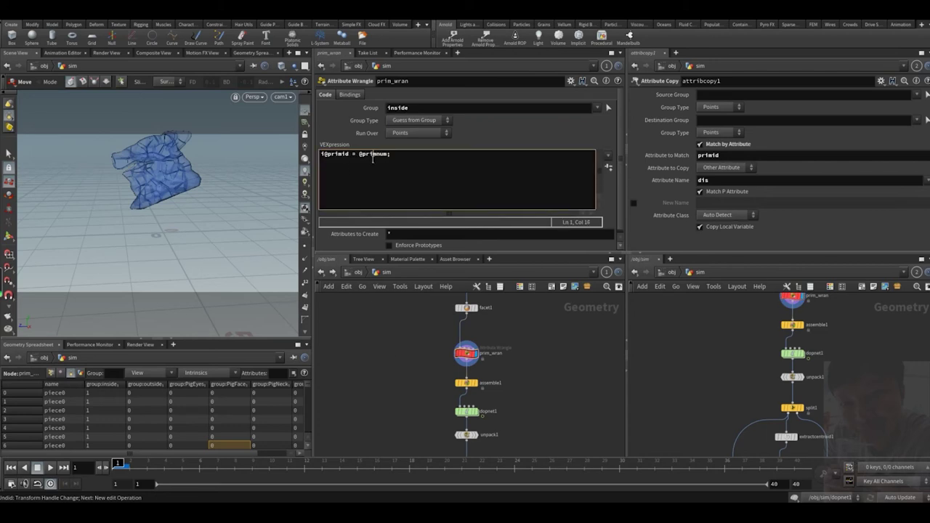
pyautogui.click(345, 161)
pyautogui.doubleClick(341, 156)
pyautogui.click(347, 156)
pyautogui.click(352, 155)
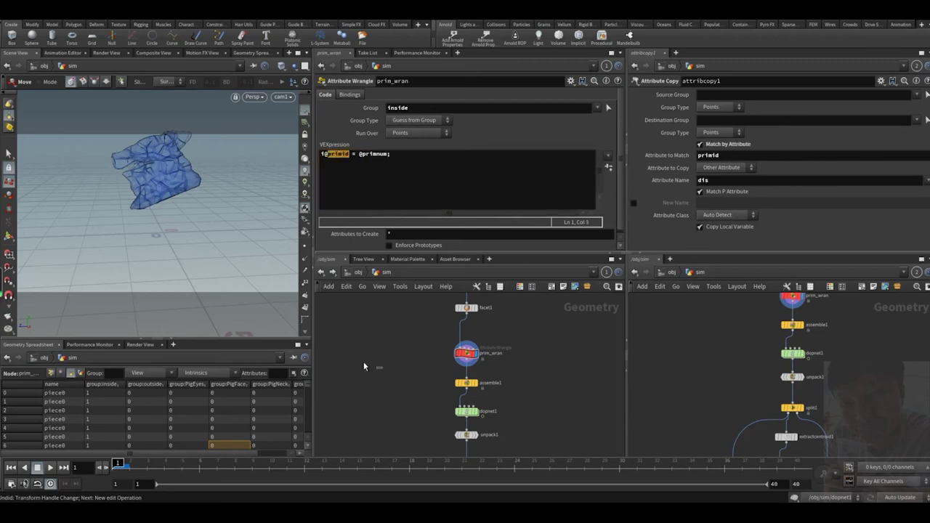
pyautogui.press('Escape')
pyautogui.moveTo(430, 368); pyautogui.dragTo(419, 354, button='middle')
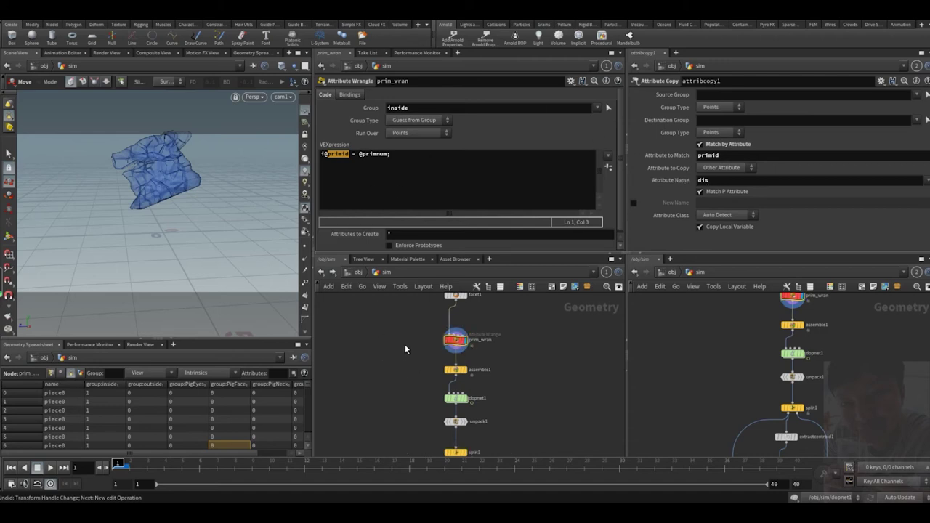
# Place a Connectivity node beside prim_wran, check its class attribute setting, and delete the node.
pyautogui.moveTo(391, 336); pyautogui.dragTo(405, 343, button='middle')
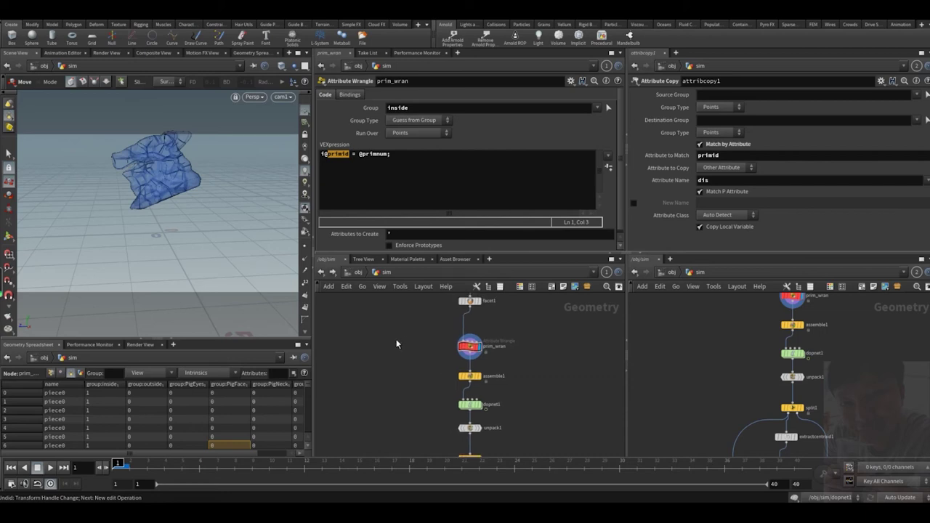
pyautogui.press('Tab')
pyautogui.write('conn')
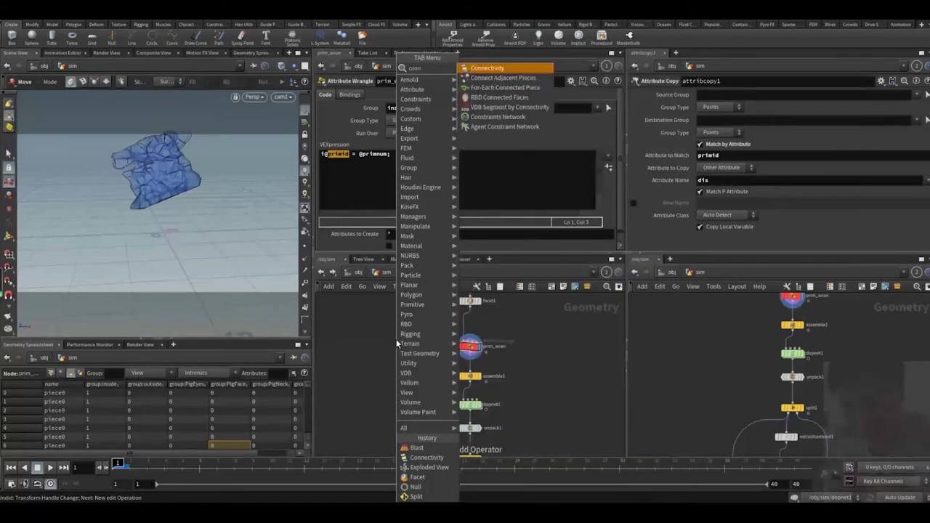
pyautogui.press('Return')
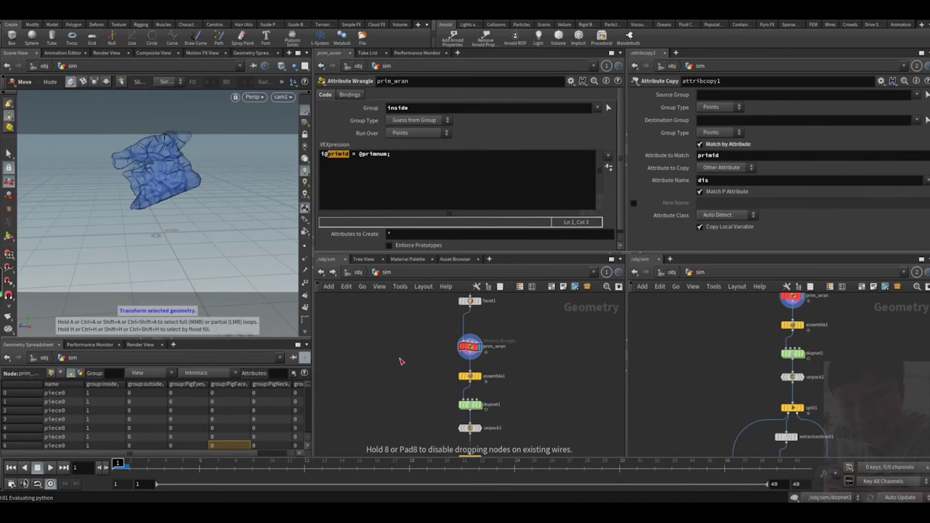
pyautogui.click(392, 353)
pyautogui.moveTo(401, 314); pyautogui.dragTo(392, 321, button='middle')
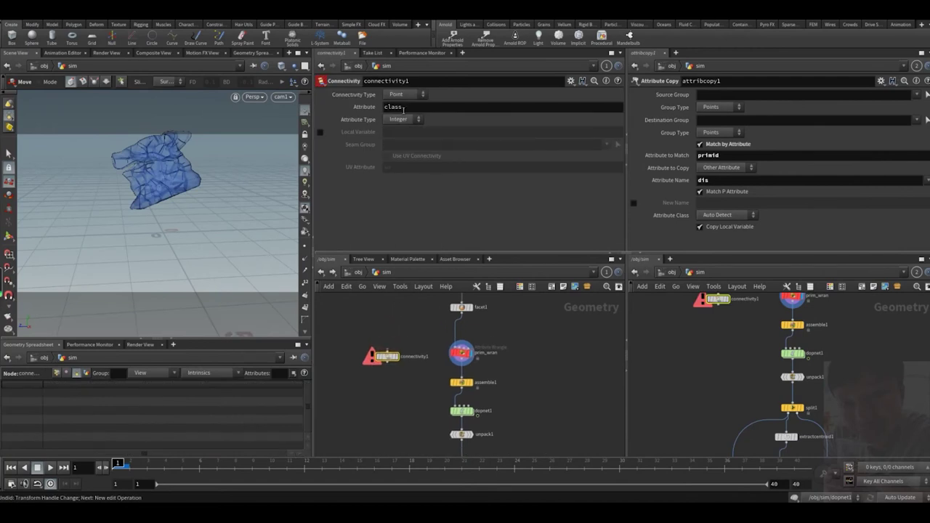
pyautogui.moveTo(421, 109); pyautogui.dragTo(313, 153)
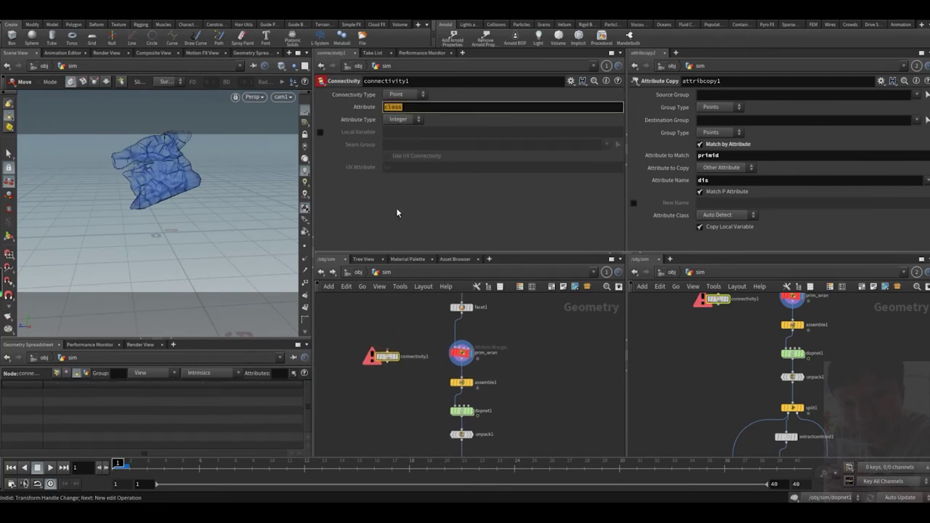
pyautogui.click(419, 107)
pyautogui.press('Return')
pyautogui.press('Delete')
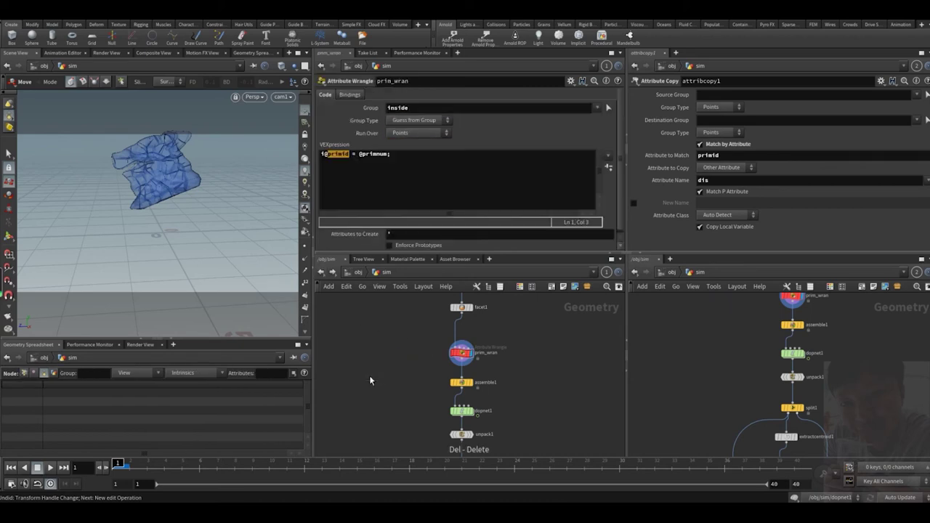
# Display assemble1 and dopnet1 in turn, and play the pig head simulation to frame 21.
pyautogui.moveTo(373, 406); pyautogui.dragTo(384, 335, button='middle')
pyautogui.click(462, 349)
pyautogui.press('r')
pyautogui.click(432, 343)
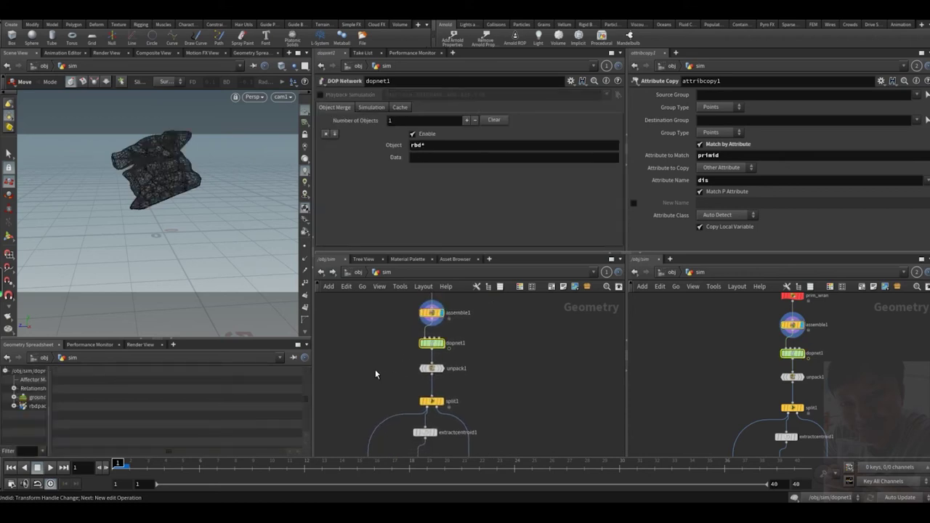
pyautogui.press('r')
pyautogui.press('Up')
pyautogui.press('Up')
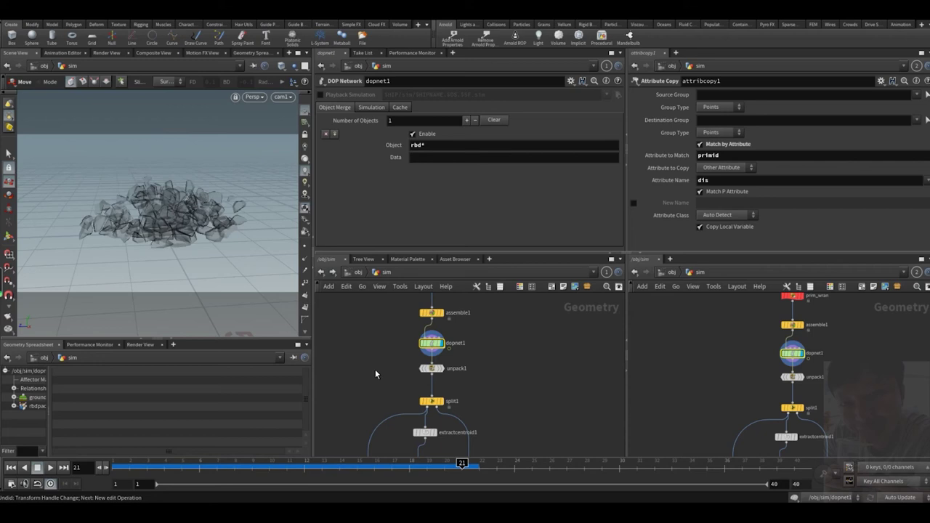
# Display unpack1 and scrub the simulation back to frame 9.
pyautogui.moveTo(459, 378); pyautogui.dragTo(463, 365, button='middle')
pyautogui.click(436, 355)
pyautogui.press('r')
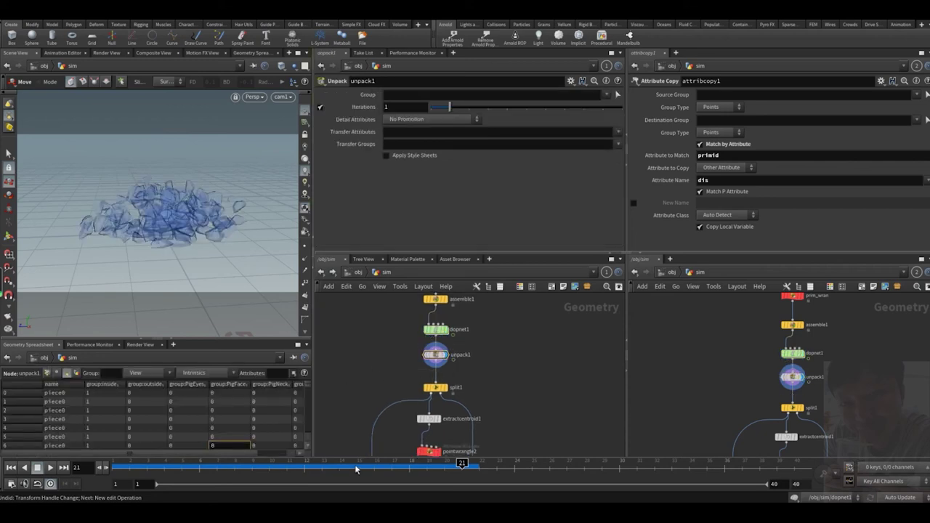
pyautogui.moveTo(354, 464); pyautogui.dragTo(251, 470)
# Display extractcentroid1 and examine its centroid points and the primid Piece Attribute.
pyautogui.moveTo(395, 379); pyautogui.dragTo(399, 307, button='middle')
pyautogui.click(437, 351)
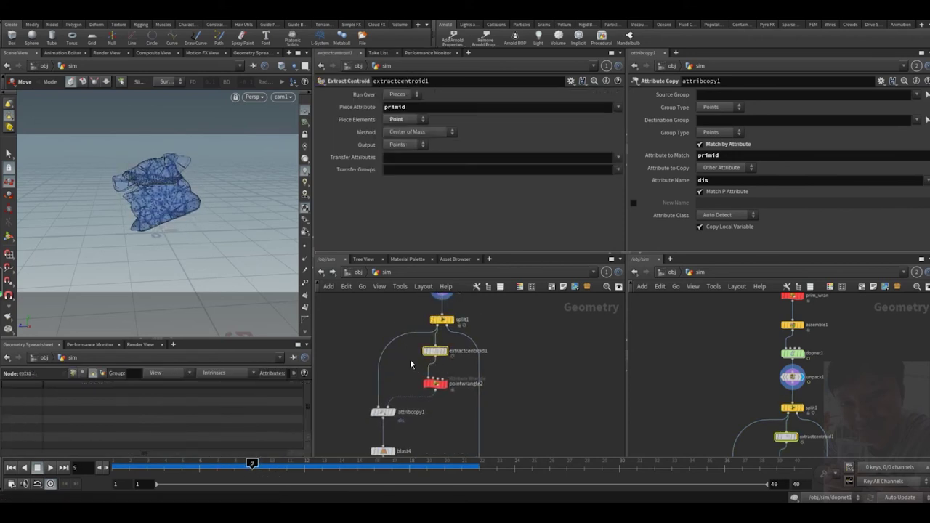
pyautogui.press('r')
pyautogui.moveTo(401, 320); pyautogui.dragTo(393, 348, button='middle')
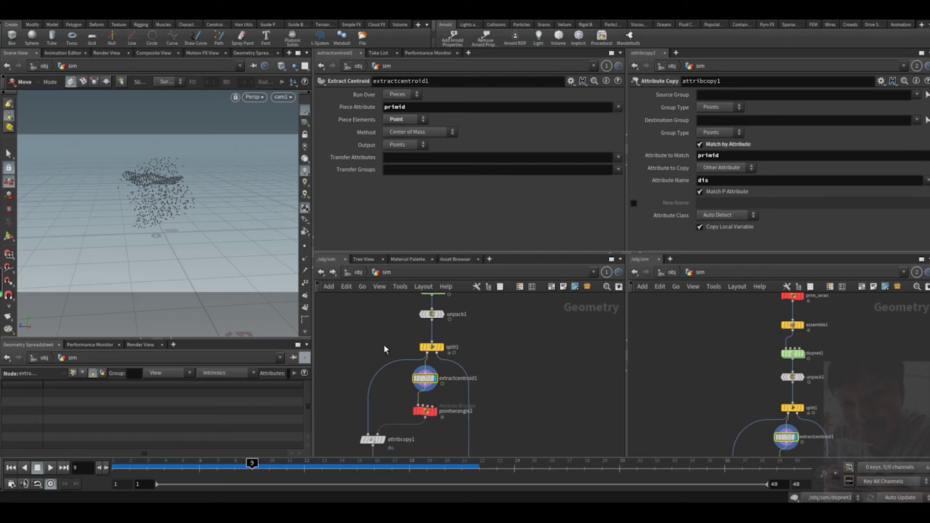
pyautogui.moveTo(384, 345); pyautogui.dragTo(372, 293, button='middle')
pyautogui.scroll(1, 360, 309)
pyautogui.scroll(1, 376, 315)
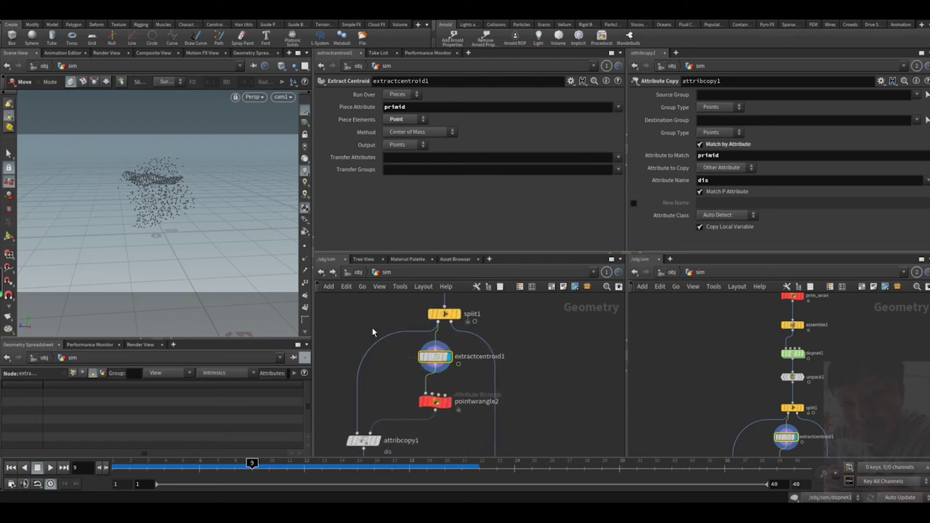
pyautogui.moveTo(455, 364)
pyautogui.click(418, 109)
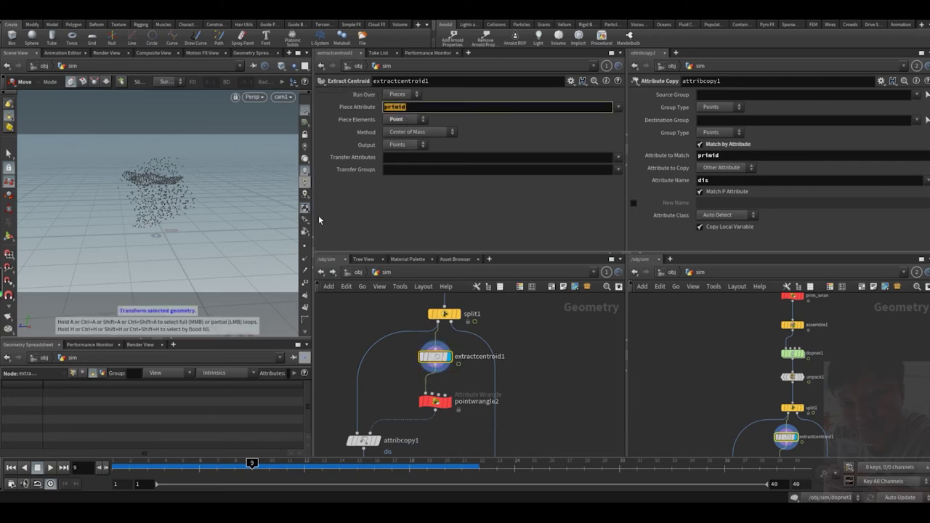
pyautogui.click(380, 237)
# Template split1 and inspect the wireframe of its inside faces around the centroid points.
pyautogui.moveTo(412, 316); pyautogui.dragTo(393, 340, button='middle')
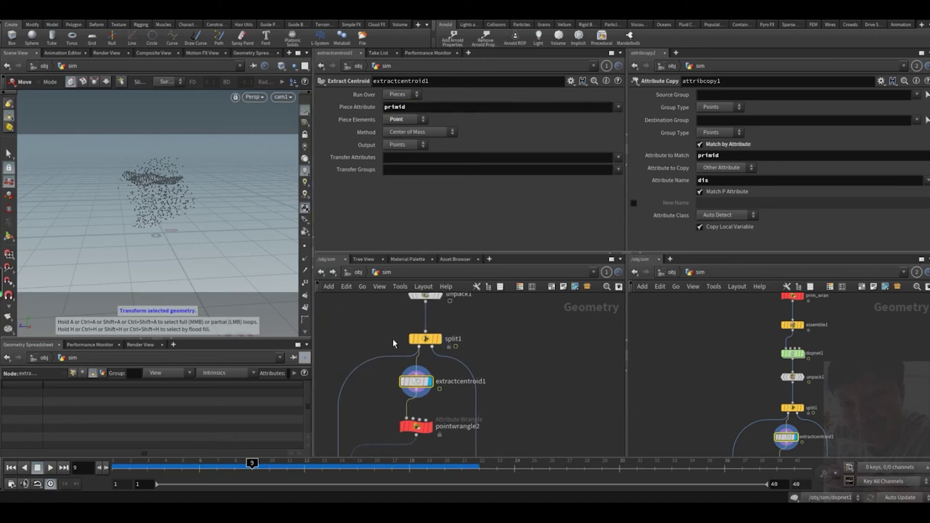
pyautogui.click(435, 339)
pyautogui.keyDown('alt'); pyautogui.moveTo(184, 208); pyautogui.dragTo(207, 194); pyautogui.keyUp('alt')
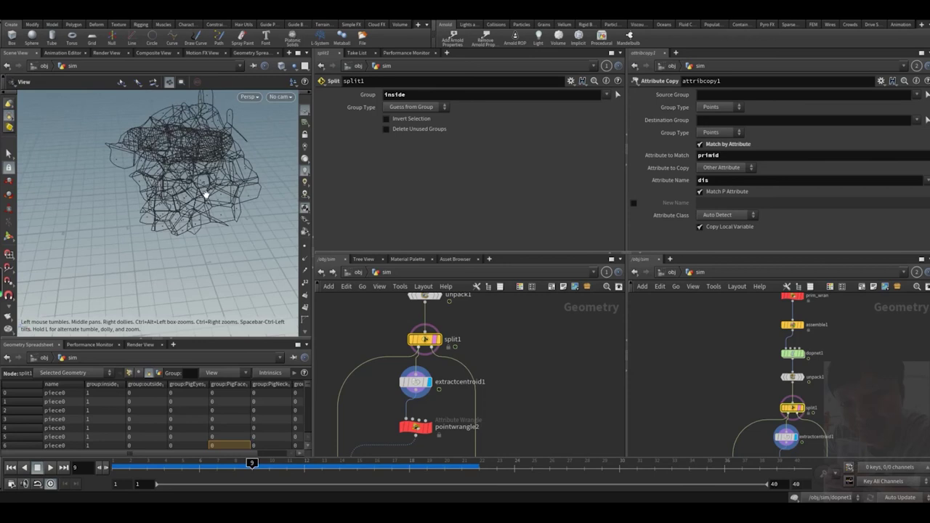
pyautogui.keyDown('alt'); pyautogui.moveTo(207, 194); pyautogui.dragTo(216, 204, button='right'); pyautogui.keyUp('alt')
pyautogui.keyDown('alt'); pyautogui.moveTo(215, 203); pyautogui.dragTo(234, 209); pyautogui.keyUp('alt')
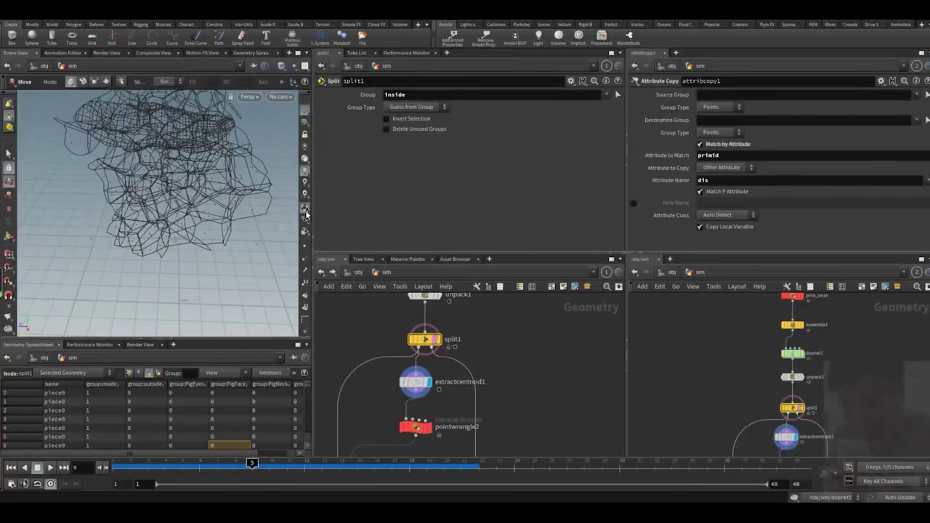
pyautogui.keyDown('alt'); pyautogui.moveTo(209, 210); pyautogui.dragTo(223, 233, button='middle'); pyautogui.keyUp('alt')
pyautogui.moveTo(223, 233)
pyautogui.keyDown('alt'); pyautogui.mouseDown()
pyautogui.moveTo(228, 206)
pyautogui.moveTo(239, 234)
pyautogui.mouseUp(); pyautogui.keyUp('alt')
# Select extractcentroid1, turn on point numbers and inspect how the centroids line up with the inside faces.
pyautogui.click(416, 382)
pyautogui.keyDown('alt'); pyautogui.moveTo(239, 234); pyautogui.dragTo(210, 245, button='right'); pyautogui.keyUp('alt')
pyautogui.keyDown('alt'); pyautogui.moveTo(210, 245); pyautogui.dragTo(237, 243); pyautogui.keyUp('alt')
pyautogui.click(304, 283)
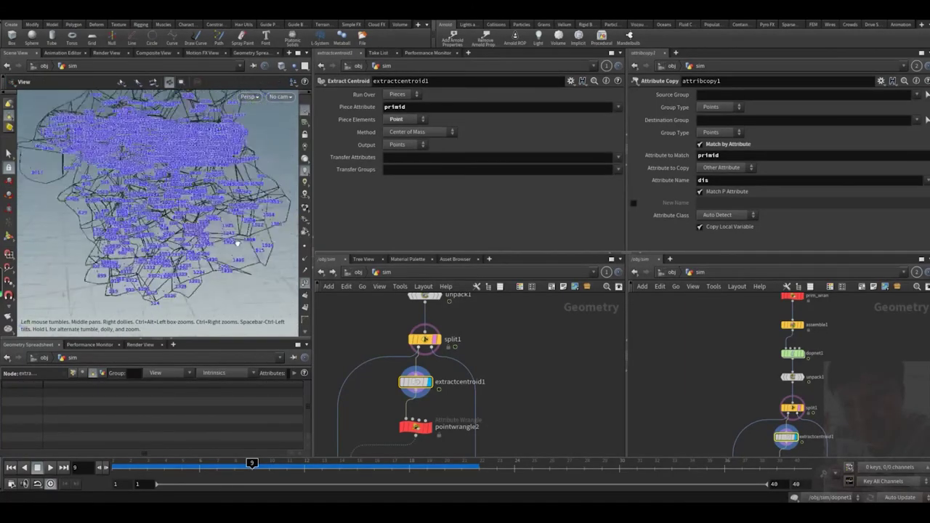
pyautogui.scroll(10, 237, 244)
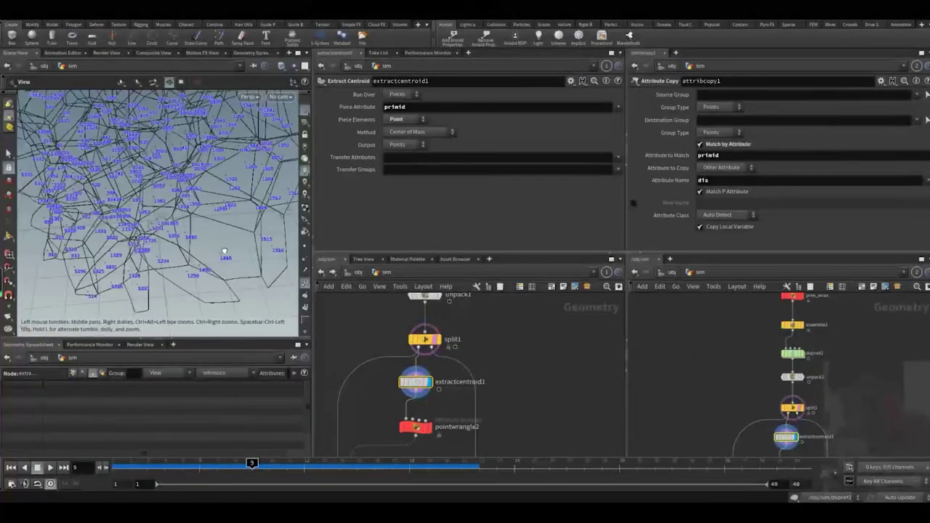
pyautogui.moveTo(225, 252)
pyautogui.mouseDown()
pyautogui.moveTo(225, 233)
pyautogui.moveTo(212, 237)
pyautogui.moveTo(245, 249)
pyautogui.moveTo(231, 243)
pyautogui.moveTo(236, 263)
pyautogui.mouseUp()
pyautogui.press('t')
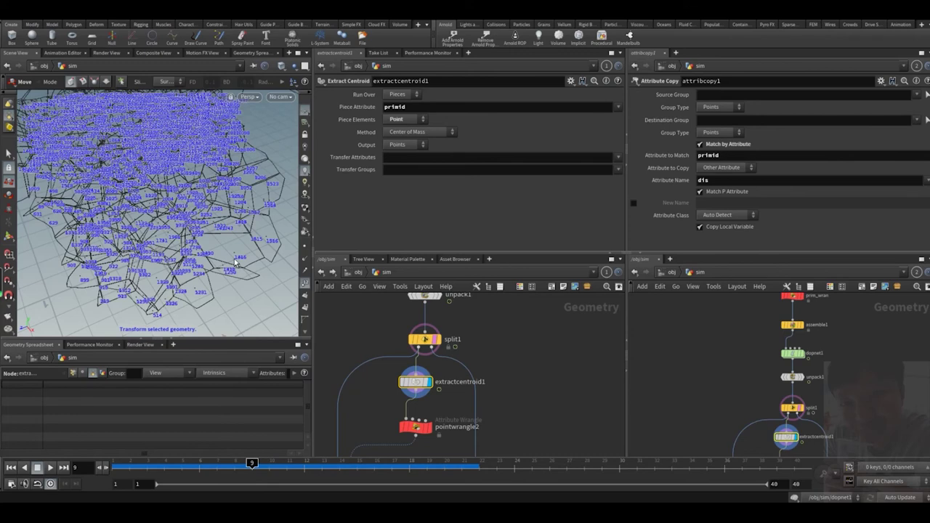
# Turn off the point numbers, then select pointwrangle2 and display its points over the inside-face wireframe.
pyautogui.press('Escape')
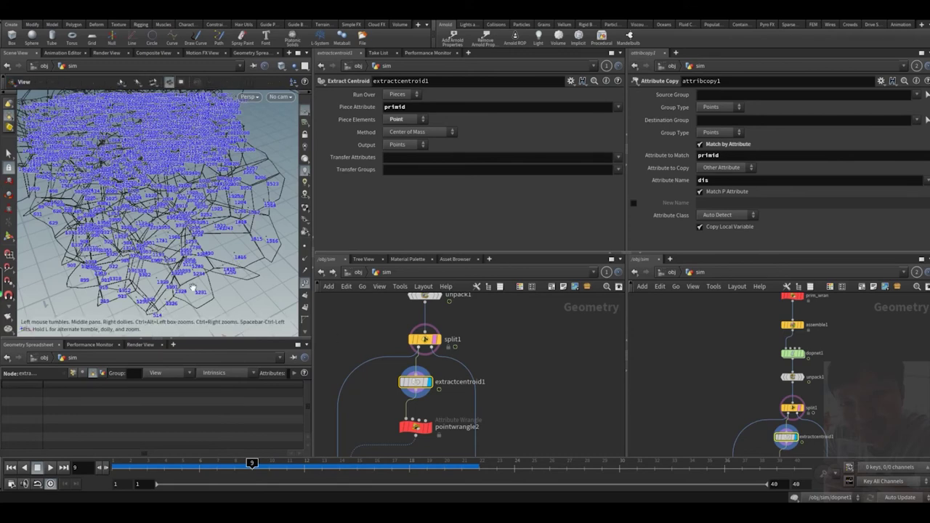
pyautogui.click(305, 284)
pyautogui.moveTo(382, 409); pyautogui.dragTo(396, 378, button='middle')
pyautogui.click(420, 395)
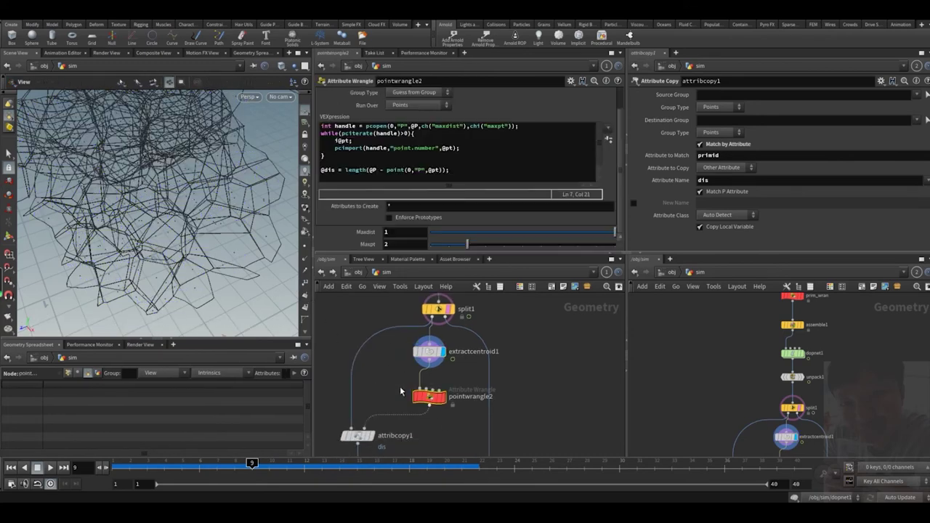
pyautogui.press('r')
pyautogui.moveTo(213, 232)
pyautogui.mouseDown()
pyautogui.moveTo(200, 241)
pyautogui.moveTo(218, 254)
pyautogui.moveTo(215, 239)
pyautogui.moveTo(231, 236)
pyautogui.mouseUp()
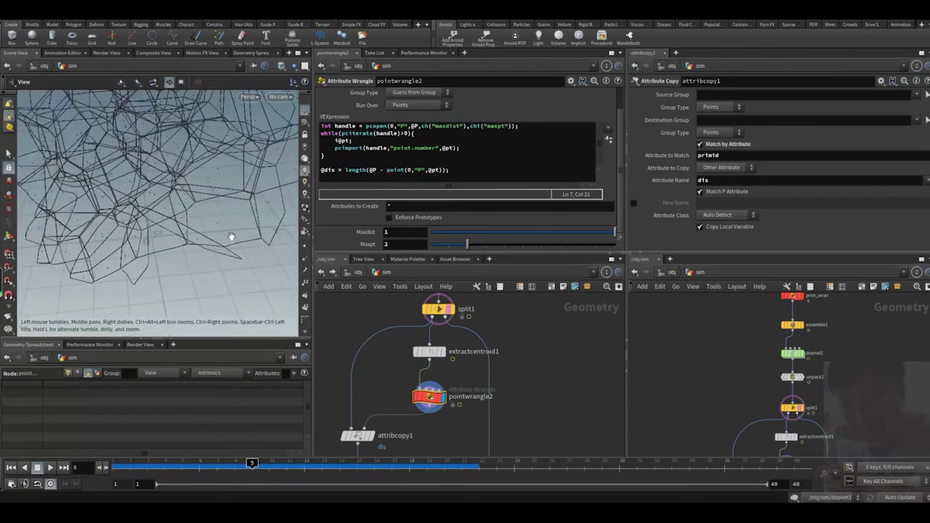
# Examine the pcopen code, the point attribute values and the Maxpt parameter of pointwrangle2.
pyautogui.click(374, 126)
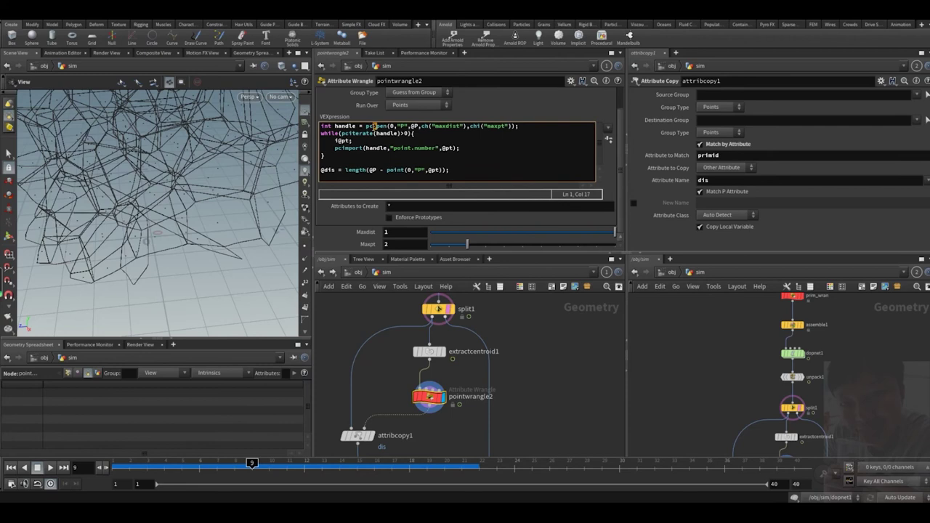
pyautogui.click(367, 127)
pyautogui.moveTo(379, 133)
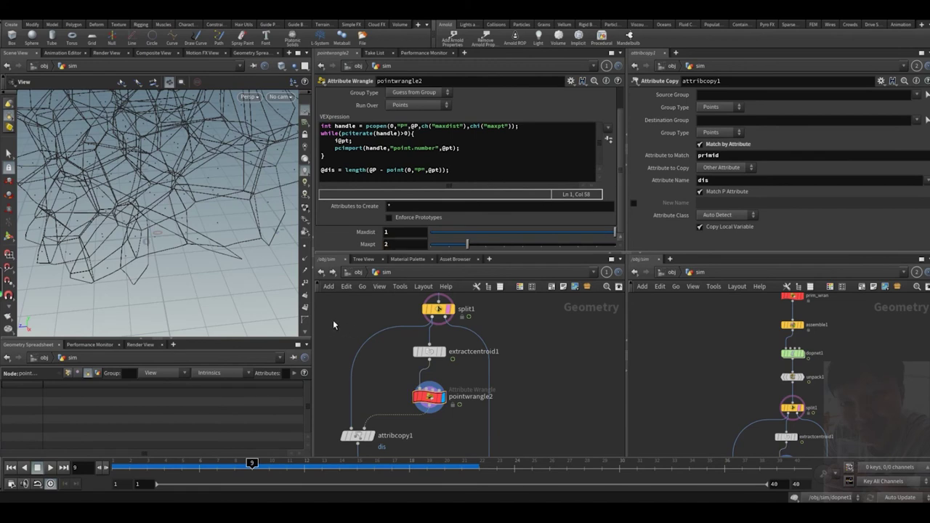
pyautogui.click(419, 397)
pyautogui.click(69, 374)
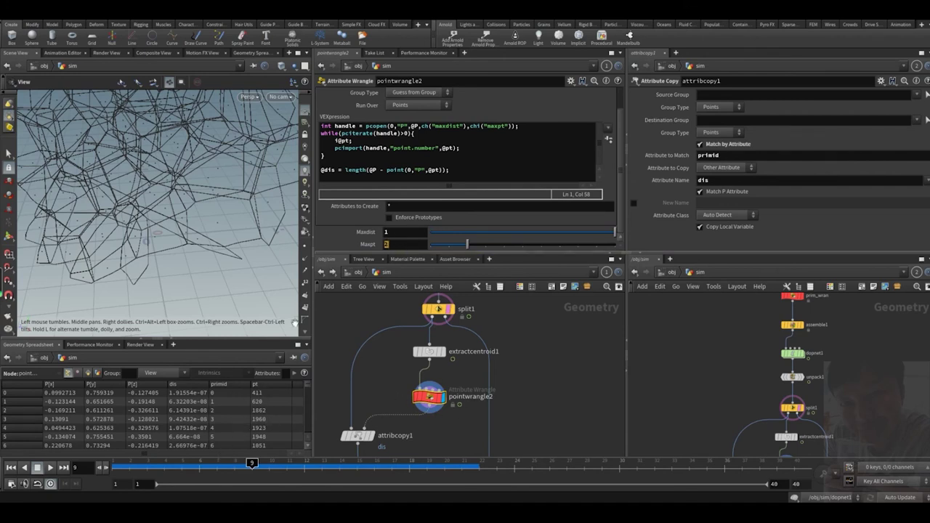
pyautogui.doubleClick(387, 245)
pyautogui.click(353, 324)
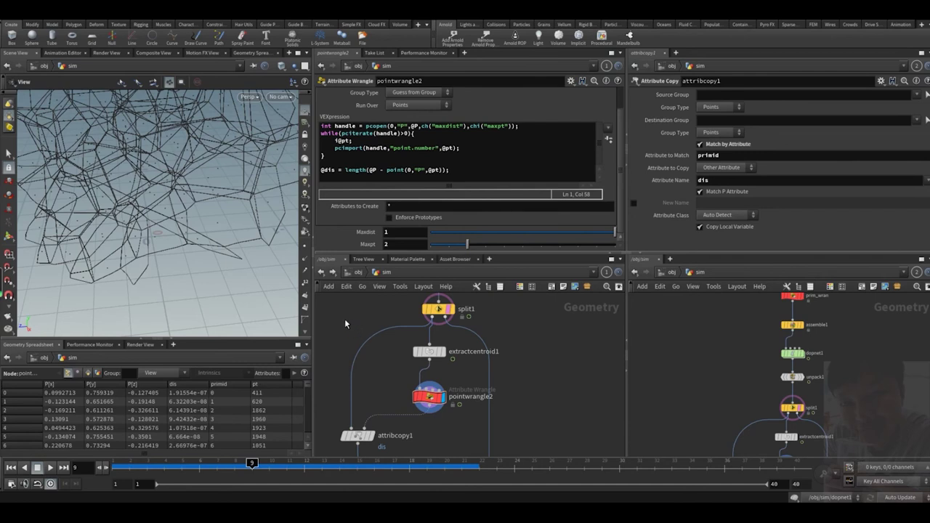
pyautogui.moveTo(317, 335); pyautogui.dragTo(420, 338, button='middle')
pyautogui.moveTo(359, 345); pyautogui.dragTo(395, 358, button='middle')
pyautogui.scroll(-2, 391, 357)
pyautogui.press('Tab')
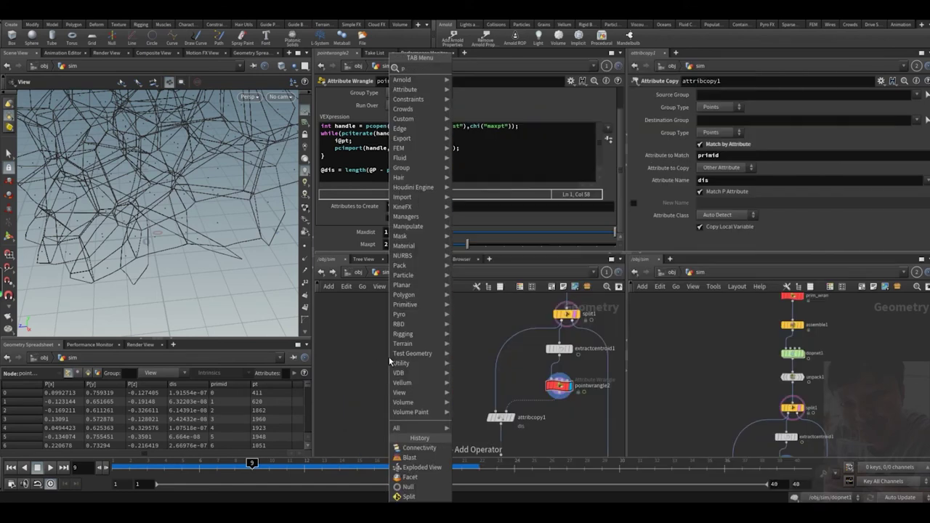
pyautogui.write('po')
pyautogui.press('Return')
pyautogui.press('Escape')
# Add a Box node in empty network space and display it in the viewport without the templated wireframe.
pyautogui.press('Tab')
pyautogui.write('box')
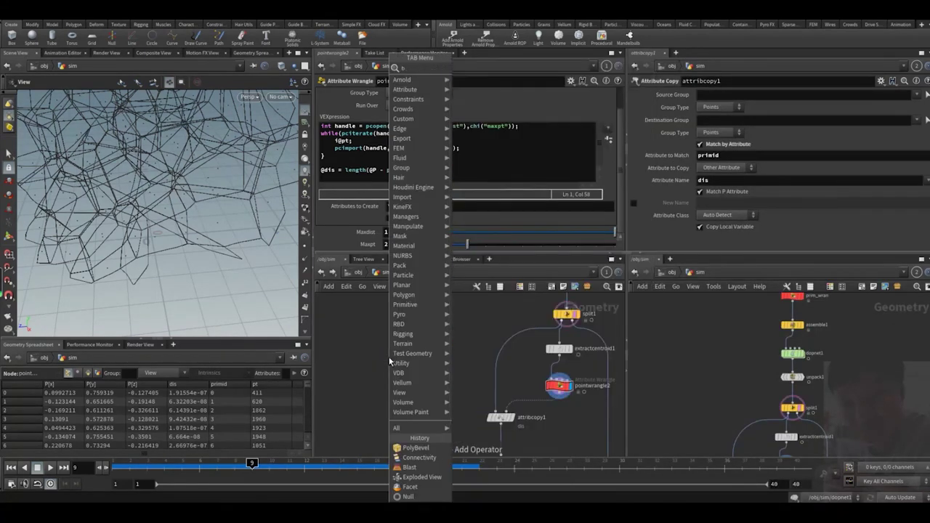
pyautogui.press('Return')
pyautogui.click(389, 357)
pyautogui.click(390, 359)
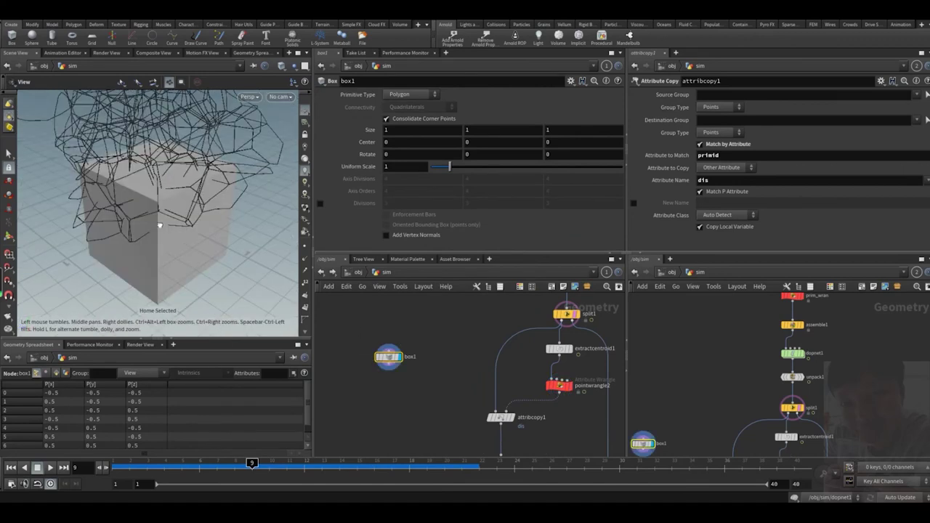
pyautogui.hotkey('shift', 'e')
pyautogui.moveTo(208, 229); pyautogui.dragTo(248, 240)
pyautogui.scroll(3, 363, 360)
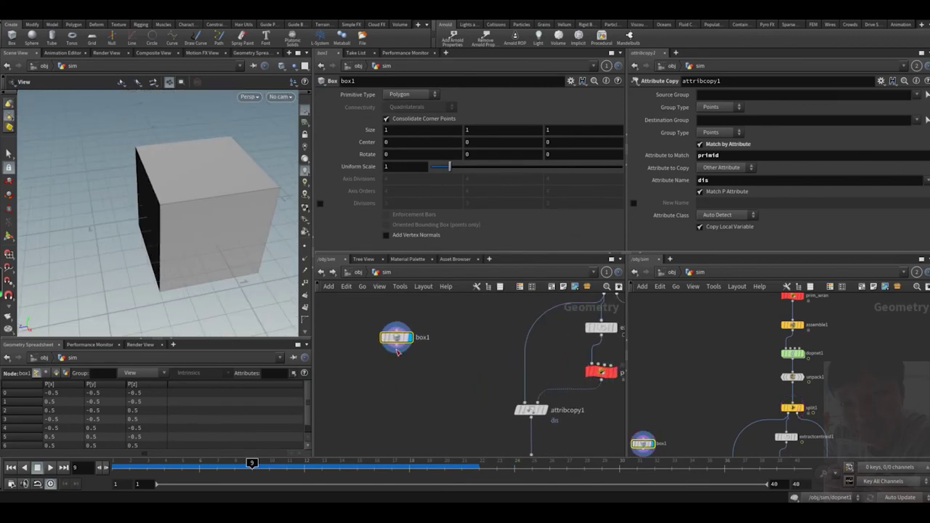
# Connect a Point Wrangle to the output of box1 and start its VEX expression.
pyautogui.press('Tab')
pyautogui.write('pw')
pyautogui.press('Down')
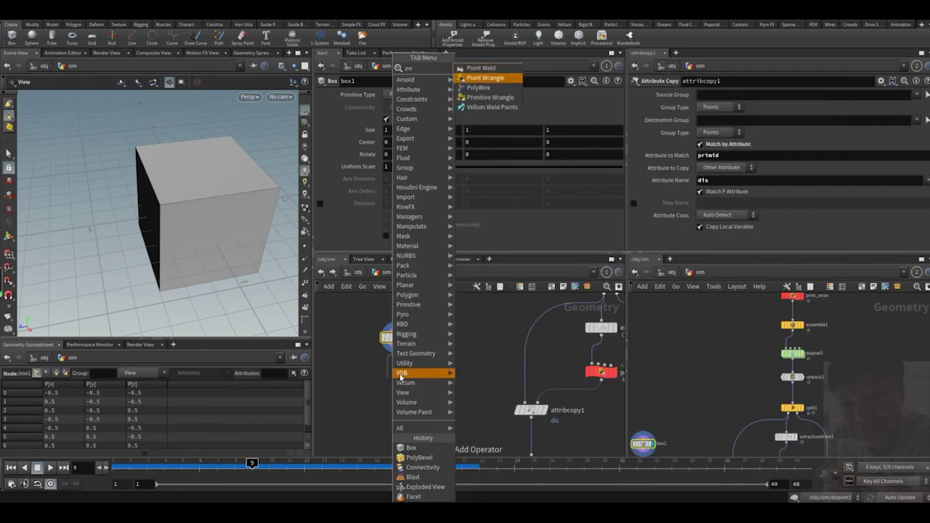
pyautogui.press('Return')
pyautogui.click(431, 206)
pyautogui.write('in')
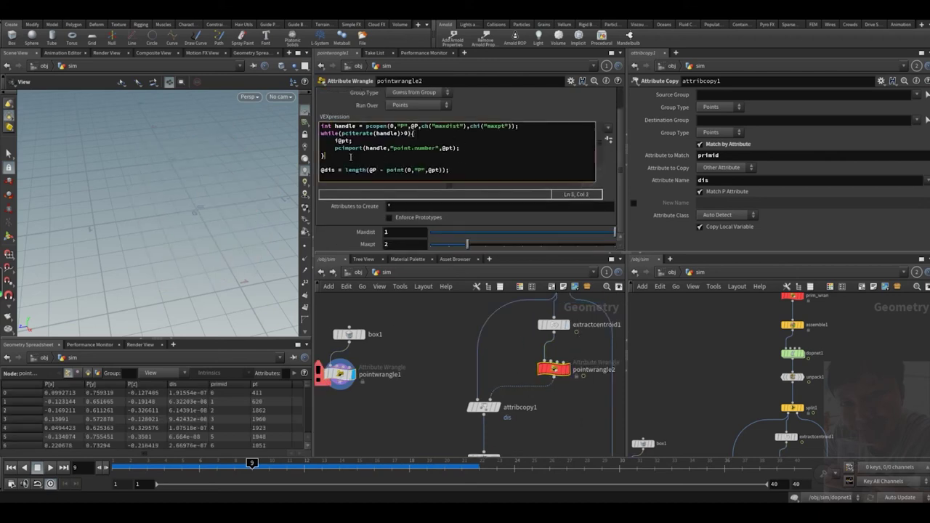
# Copy the pcopen and pcimport loop from pointwrangle2 into pointwrangle1 and create its maxdist and maxpt parameters.
pyautogui.moveTo(326, 156); pyautogui.dragTo(309, 118)
pyautogui.hotkey('ctrl', 'c')
pyautogui.moveTo(412, 329); pyautogui.dragTo(495, 322, button='middle')
pyautogui.click(407, 359)
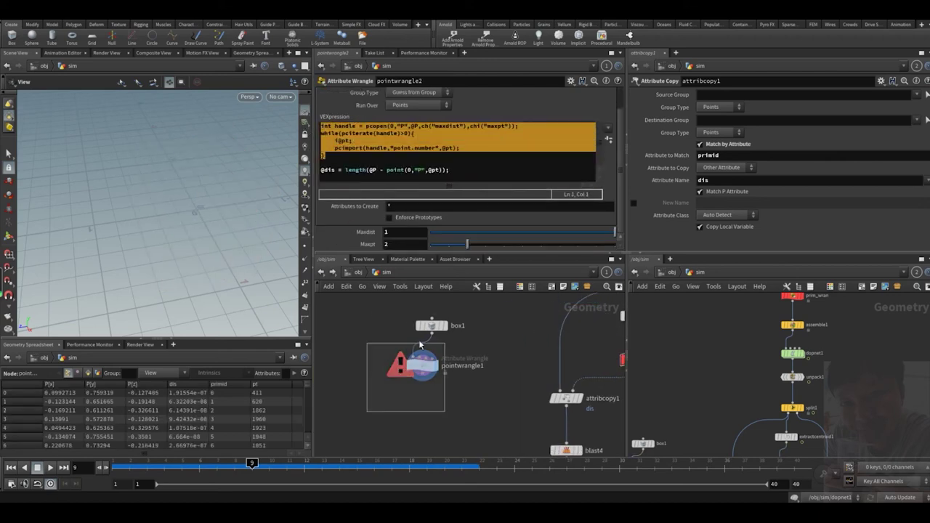
pyautogui.click(371, 172)
pyautogui.hotkey('ctrl', 'v')
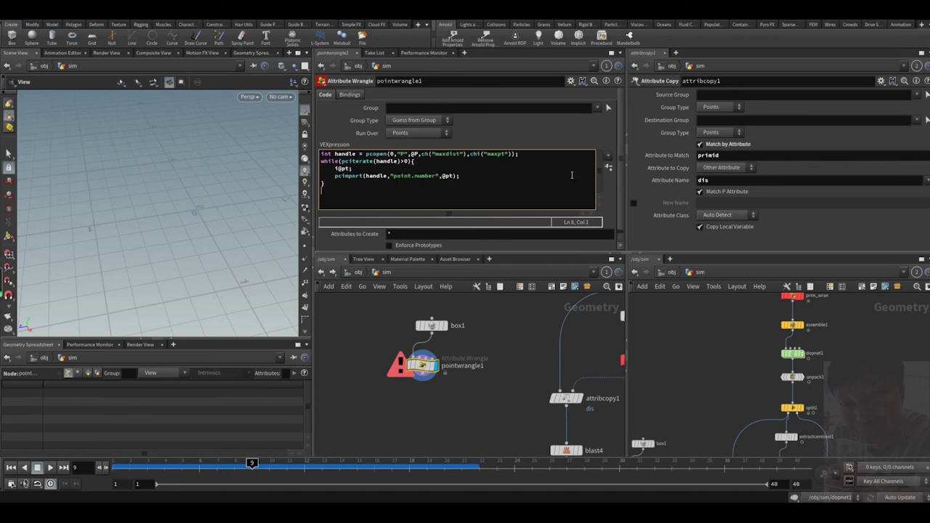
pyautogui.click(608, 167)
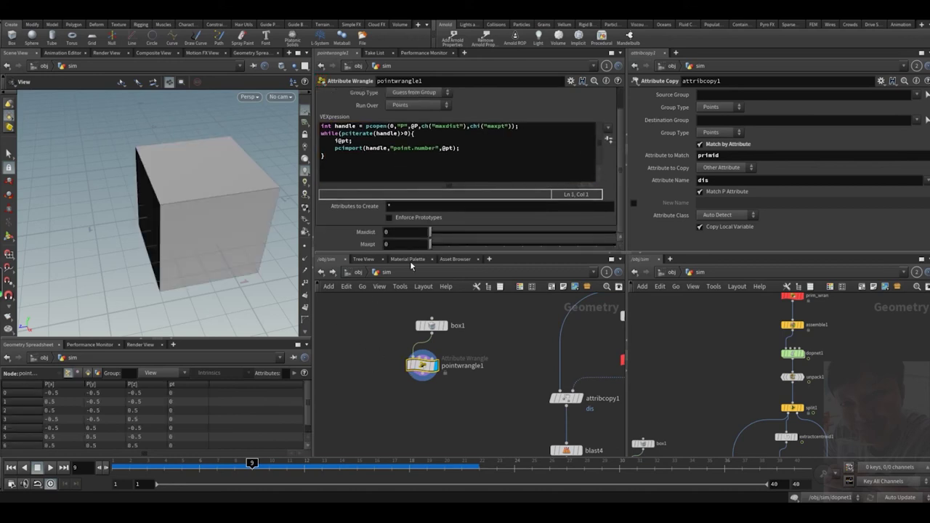
# Set Maxdist to 1 and Maxpt to 2 on pointwrangle1.
pyautogui.doubleClick(389, 233)
pyautogui.write('1')
pyautogui.press('Tab')
pyautogui.write('2')
pyautogui.press('Return')
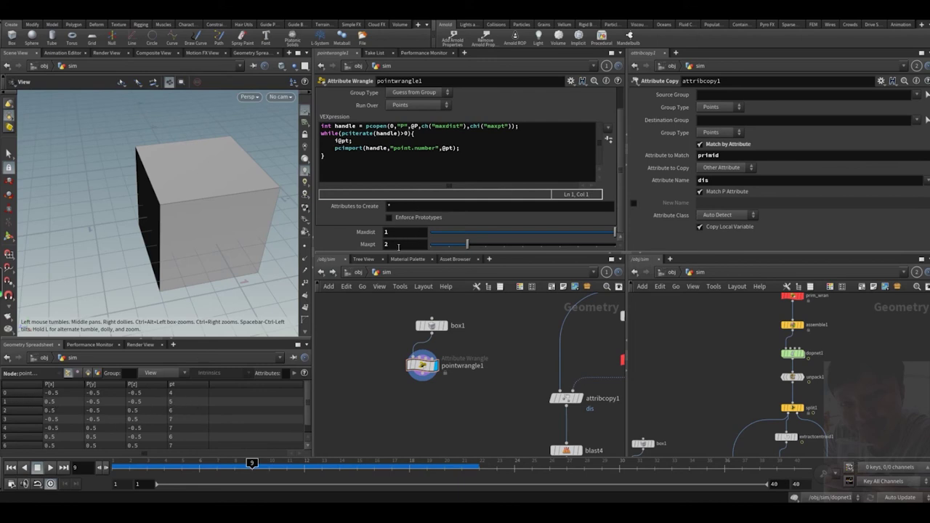
# Set Maxpt to 1 on pointwrangle1 and compare each box point's number with its pt value.
pyautogui.moveTo(467, 244); pyautogui.dragTo(445, 245)
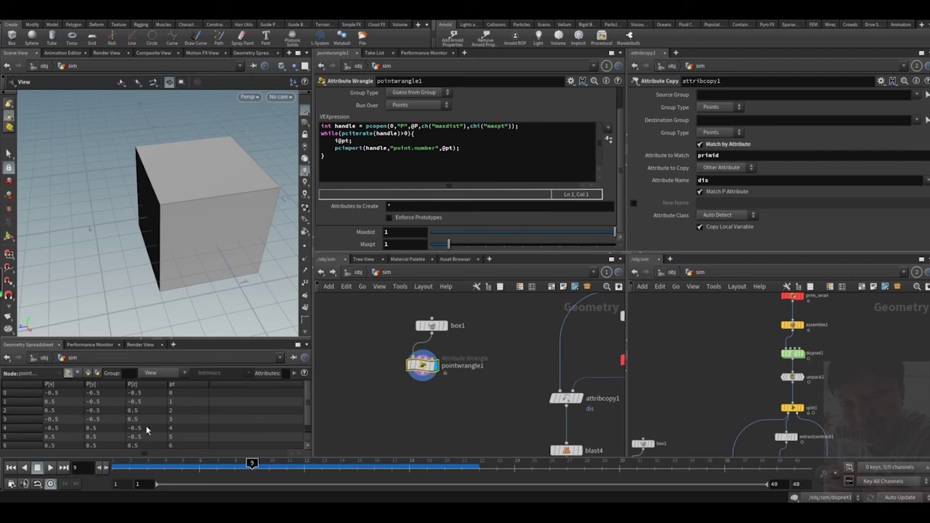
pyautogui.scroll(-1, 308, 389)
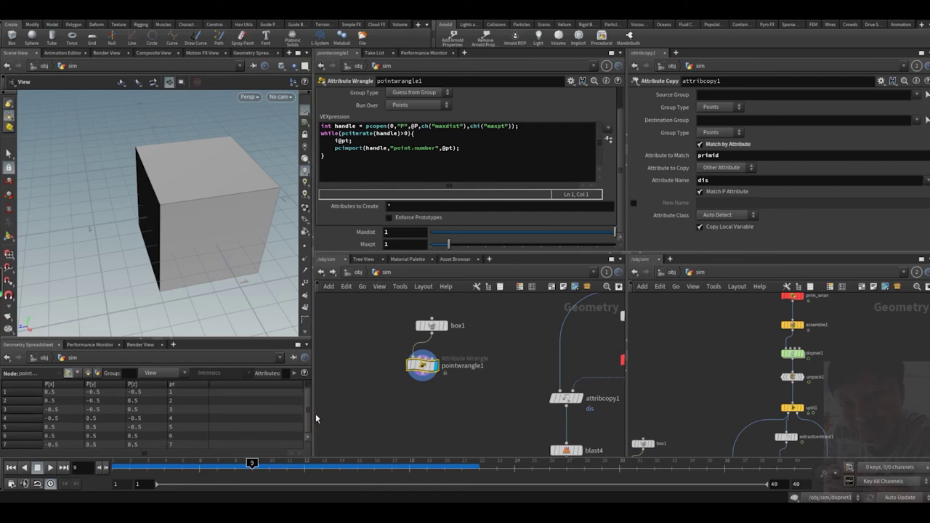
pyautogui.scroll(1, 305, 414)
pyautogui.moveTo(383, 338); pyautogui.dragTo(364, 348, button='middle')
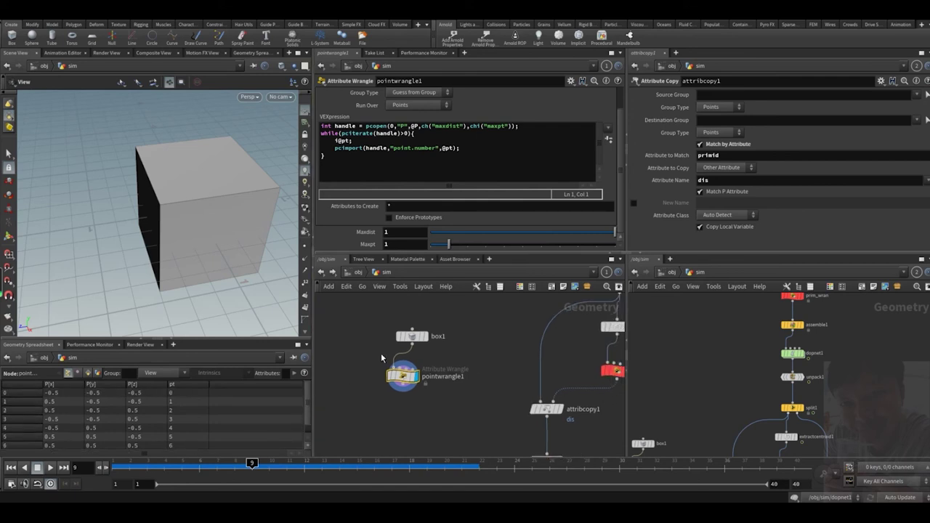
# Delete the box1 and pointwrangle1 test nodes.
pyautogui.click(397, 245)
pyautogui.moveTo(373, 322); pyautogui.dragTo(435, 404)
pyautogui.press('Delete')
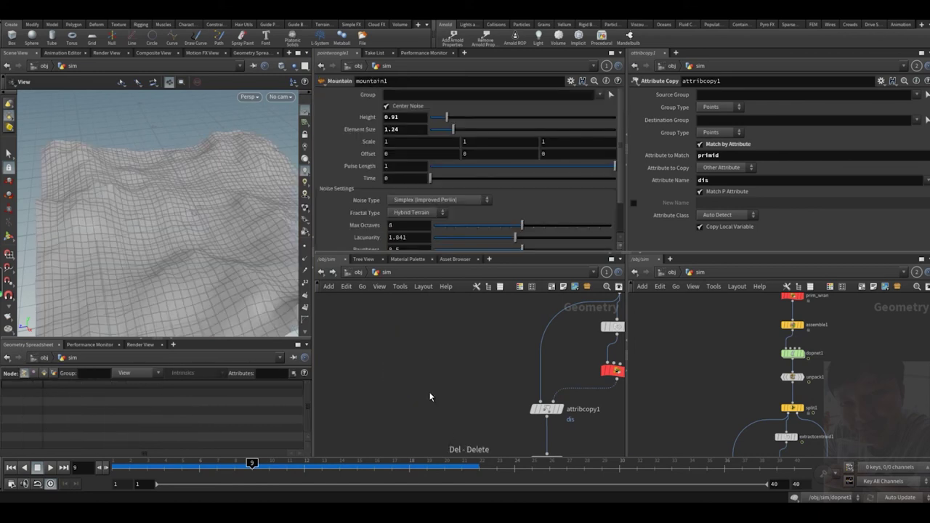
# Select pointwrangle2 and inspect the position and pt value of point 0 in its point attributes.
pyautogui.click(530, 367)
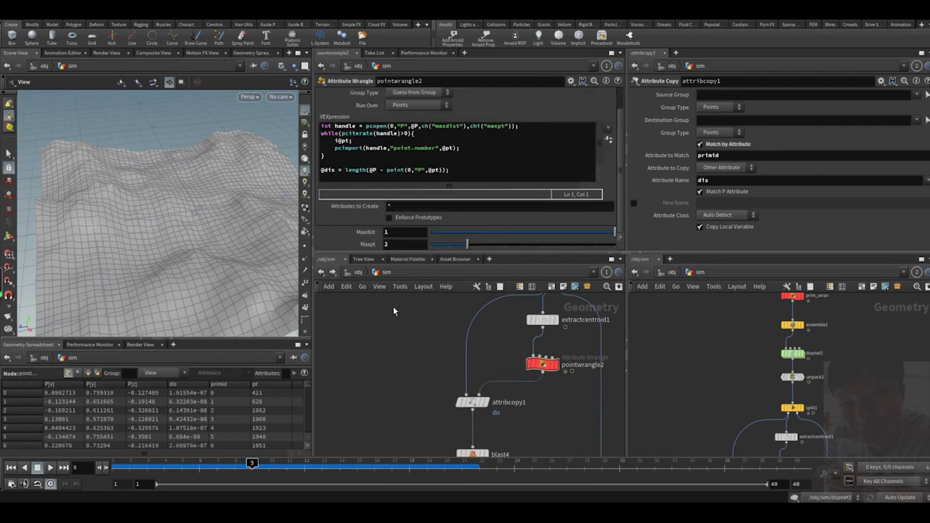
pyautogui.click(46, 393)
pyautogui.click(268, 393)
pyautogui.moveTo(459, 356); pyautogui.dragTo(443, 350, button='middle')
pyautogui.click(353, 159)
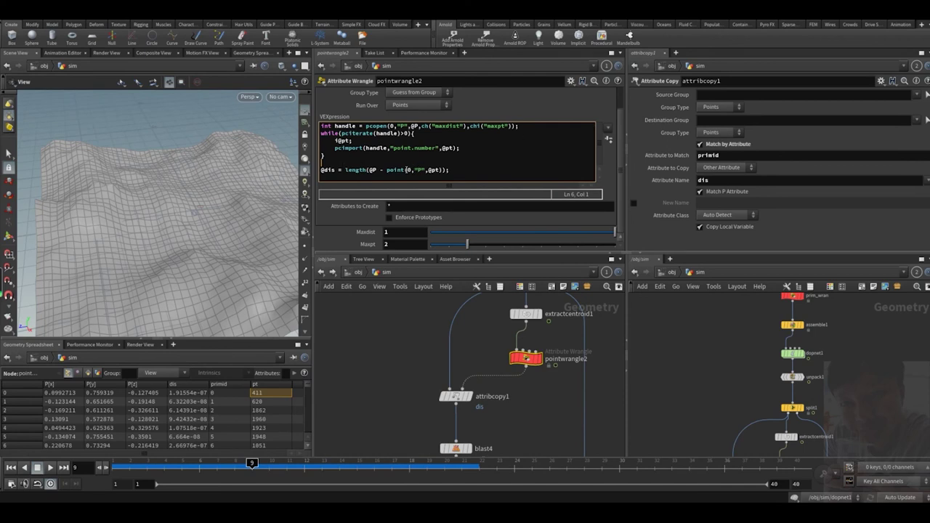
pyautogui.moveTo(387, 171); pyautogui.dragTo(441, 172)
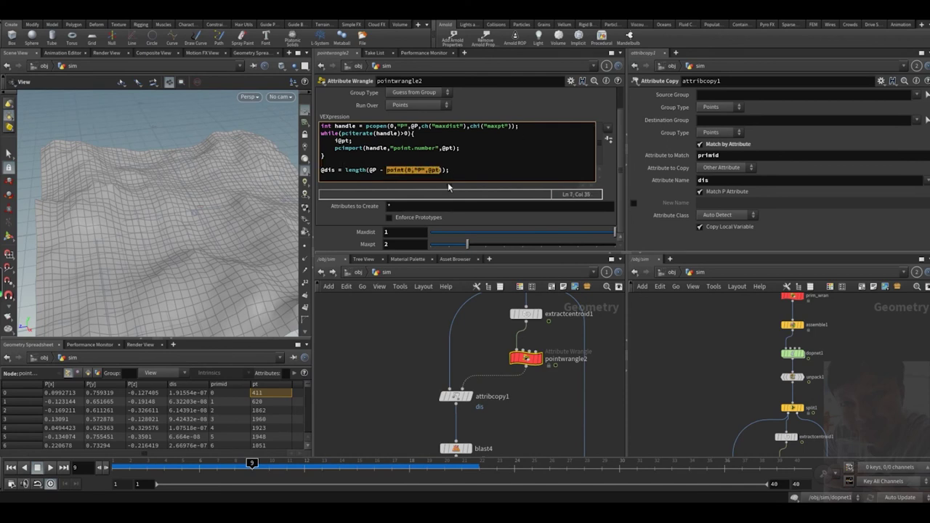
pyautogui.click(437, 172)
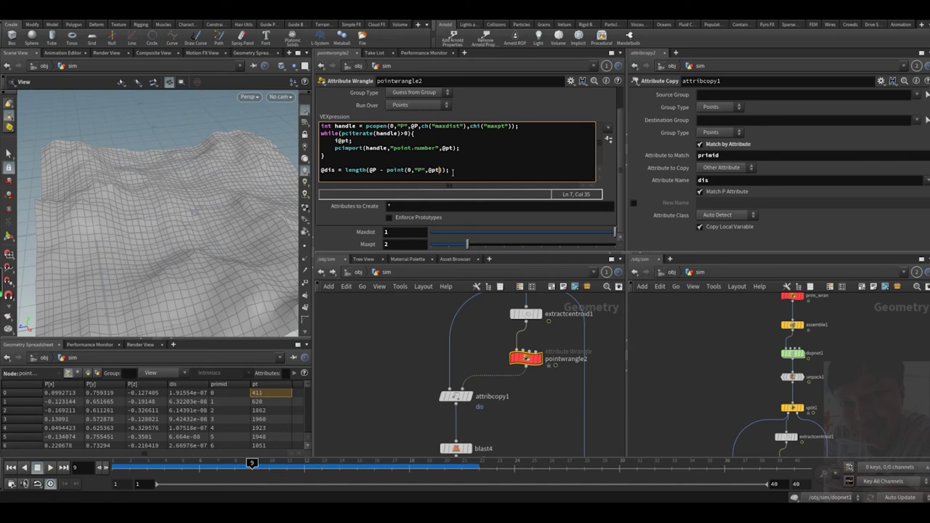
pyautogui.hotkey('shift', 'Left')
pyautogui.hotkey('shift', 'Left')
pyautogui.hotkey('shift', 'Left')
pyautogui.hotkey('shift', 'Left')
pyautogui.hotkey('shift', 'Left')
pyautogui.hotkey('shift', 'Left')
pyautogui.hotkey('shift', 'Left')
pyautogui.hotkey('shift', 'Left')
pyautogui.hotkey('shift', 'Left')
pyautogui.hotkey('shift', 'Left')
pyautogui.hotkey('shift', 'Left')
pyautogui.hotkey('shift', 'Left')
pyautogui.hotkey('shift', 'Left')
pyautogui.hotkey('shift', 'Left')
pyautogui.hotkey('shift', 'Left')
pyautogui.hotkey('shift', 'Left')
pyautogui.hotkey('shift', 'Left')
pyautogui.hotkey('shift', 'Left')
pyautogui.hotkey('shift', 'Left')
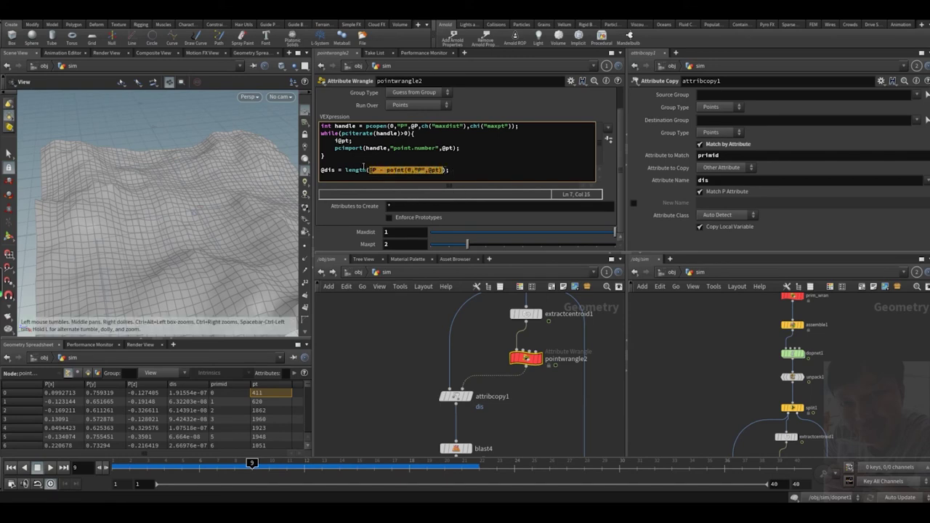
pyautogui.click(358, 172)
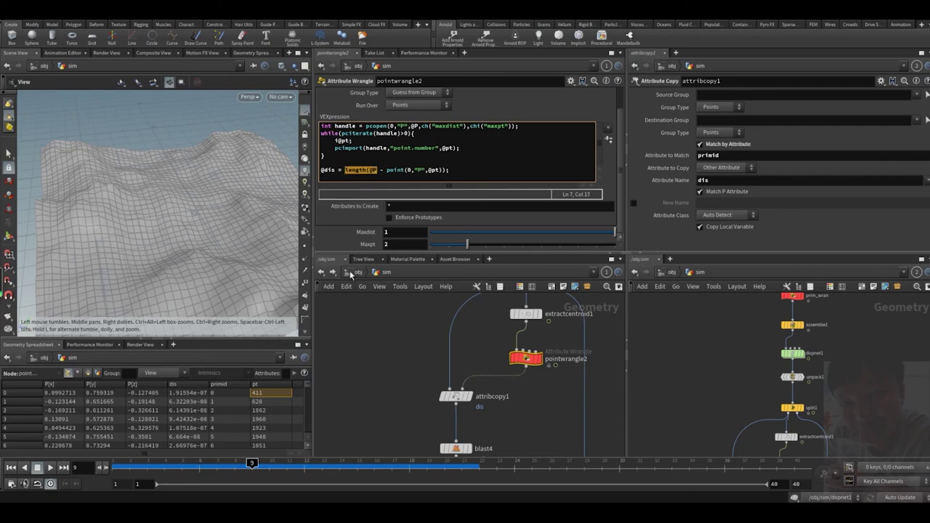
pyautogui.doubleClick(346, 170)
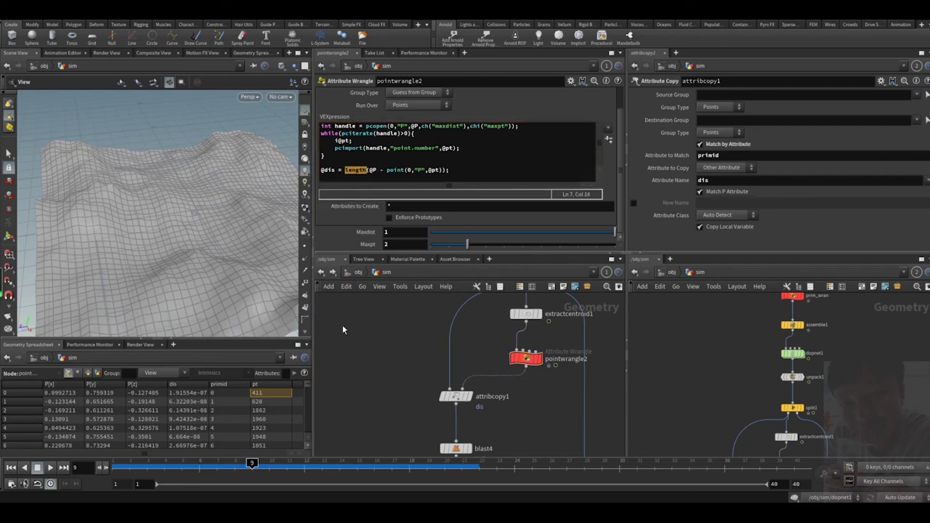
pyautogui.moveTo(336, 171); pyautogui.dragTo(321, 172)
# Select attribcopy1 and display its geometry in the viewport.
pyautogui.moveTo(415, 378); pyautogui.dragTo(390, 383, button='middle')
pyautogui.moveTo(380, 385); pyautogui.dragTo(420, 425)
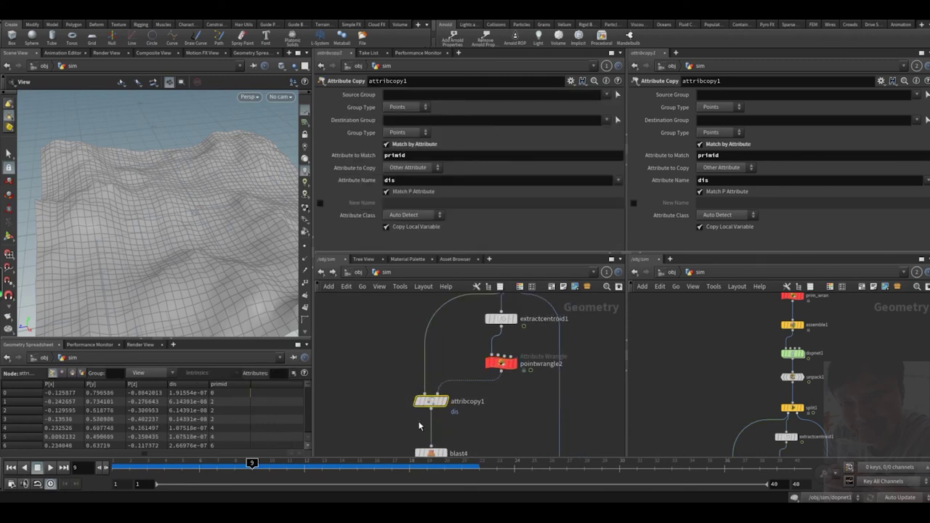
pyautogui.hotkey('shift', 'r')
pyautogui.moveTo(376, 359); pyautogui.dragTo(360, 371, button='middle')
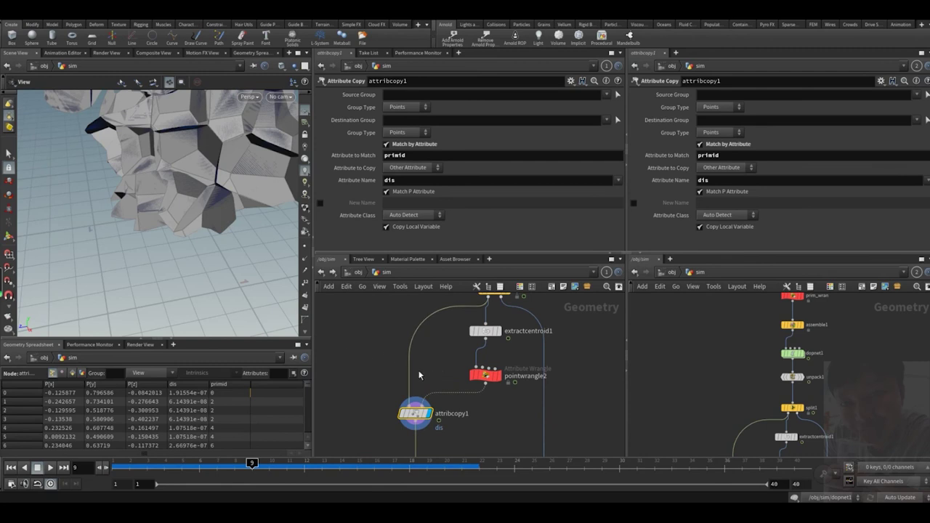
# Compare the dis attribute in pointwrangle2 with the Attribute Name and primid Attribute to Match settings of attribcopy1.
pyautogui.press('Up')
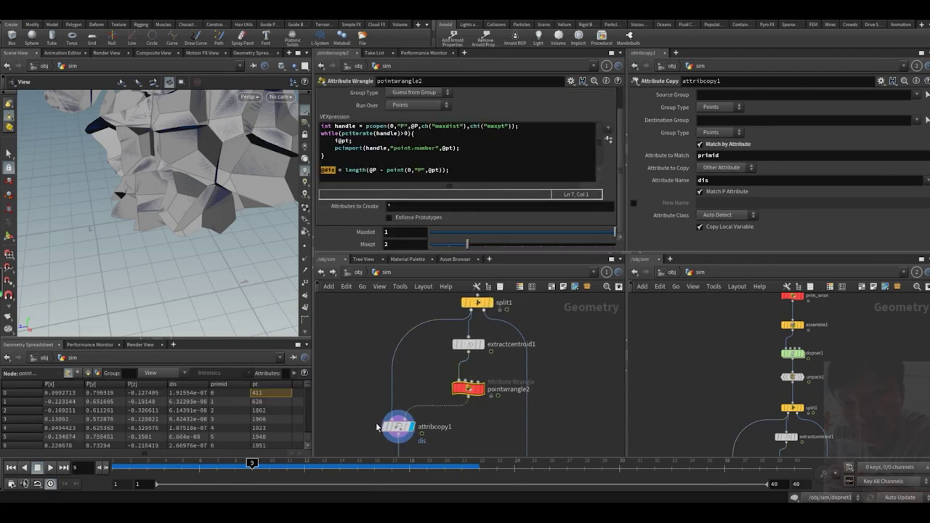
pyautogui.click(385, 427)
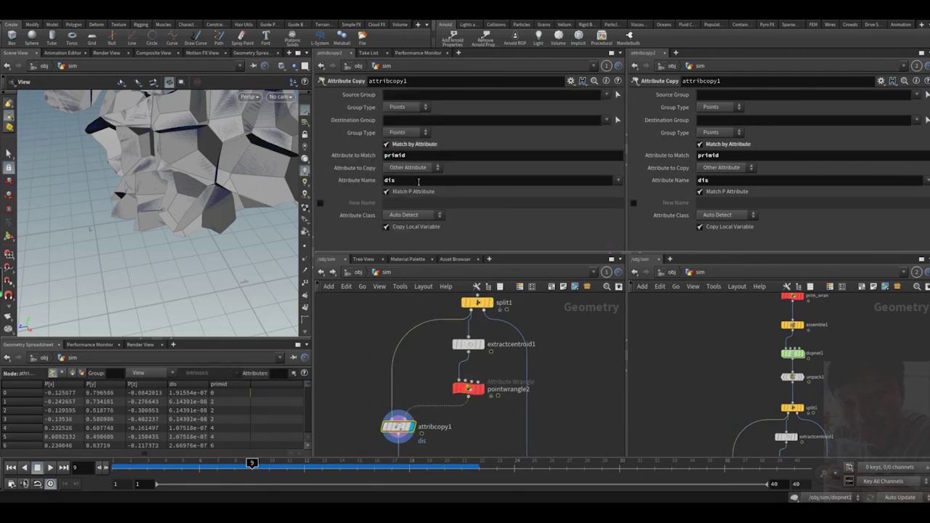
pyautogui.click(464, 388)
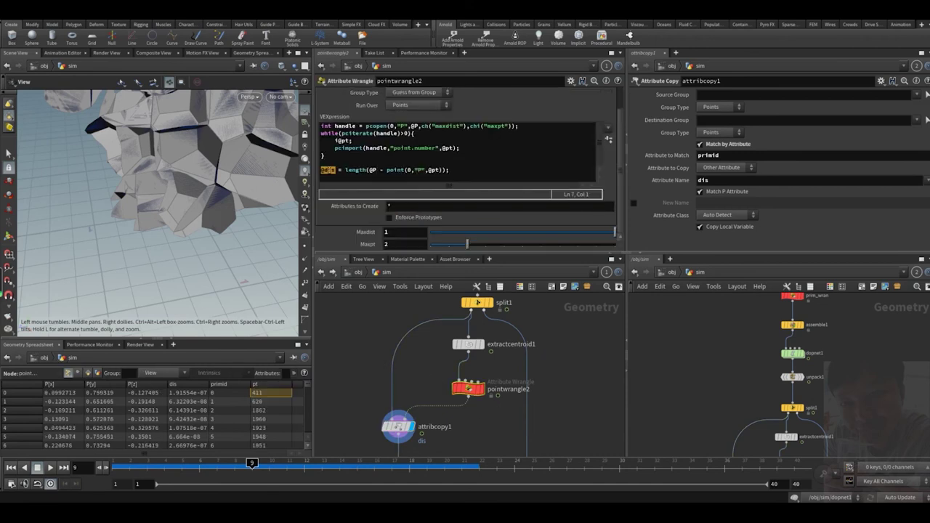
pyautogui.click(340, 172)
pyautogui.moveTo(338, 171); pyautogui.dragTo(320, 182)
pyautogui.click(391, 426)
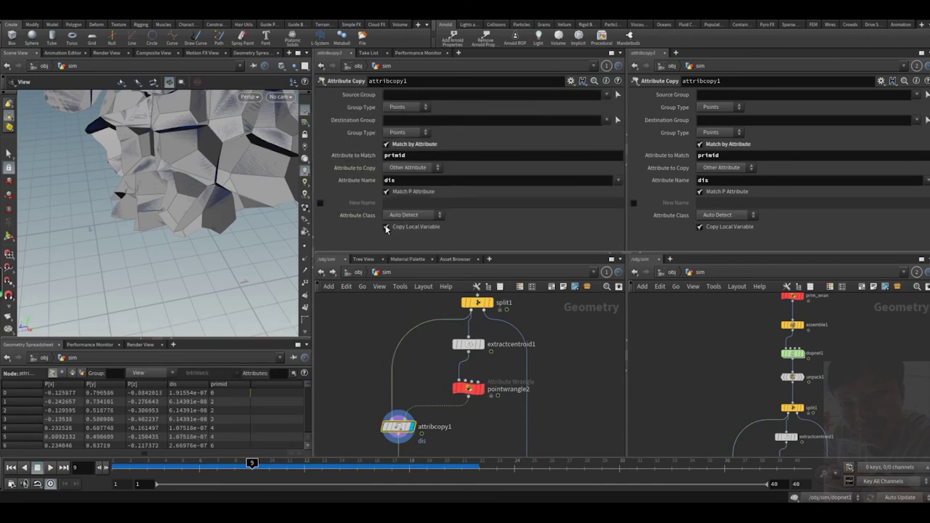
pyautogui.moveTo(426, 158); pyautogui.dragTo(314, 192)
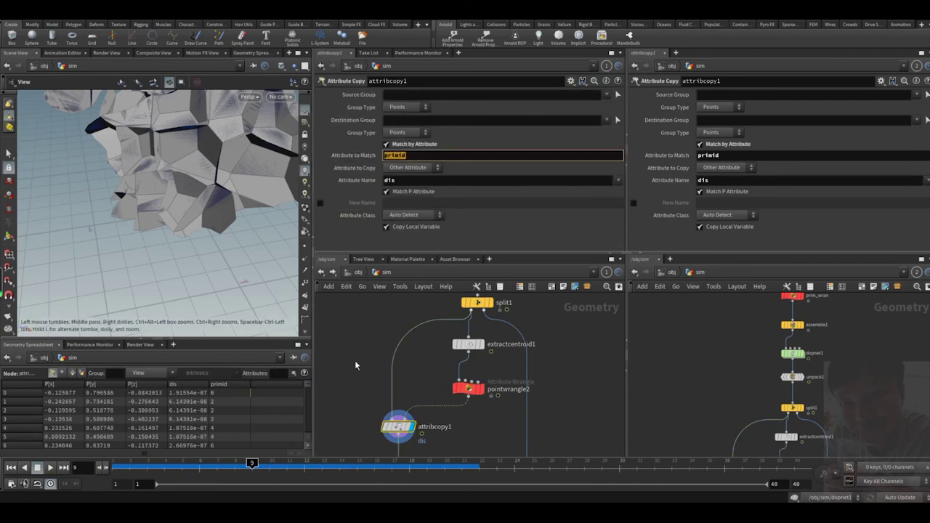
# Check the inside group of split1 and the primid Attribute to Match setting of attribcopy1.
pyautogui.moveTo(388, 334); pyautogui.dragTo(371, 358, button='middle')
pyautogui.click(460, 326)
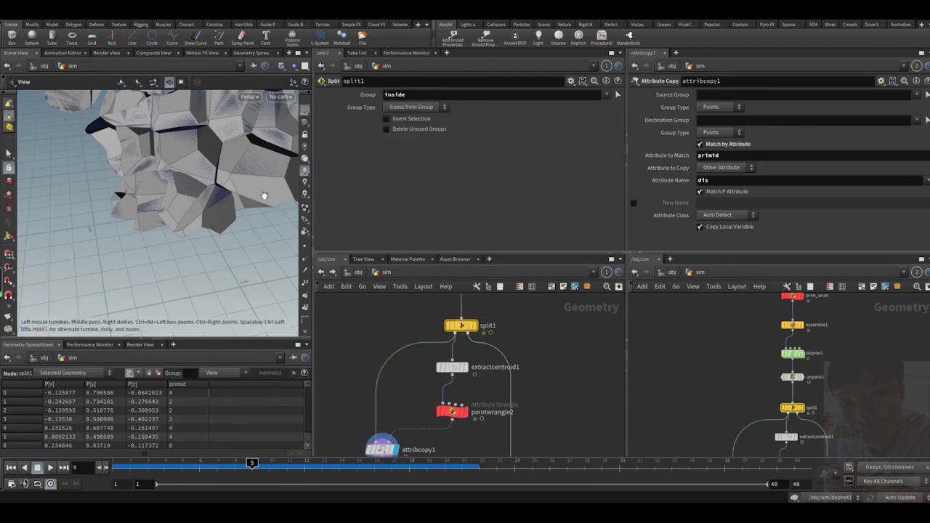
pyautogui.moveTo(246, 160); pyautogui.dragTo(237, 217)
pyautogui.moveTo(356, 347); pyautogui.dragTo(382, 310, button='middle')
pyautogui.moveTo(348, 434); pyautogui.dragTo(401, 381)
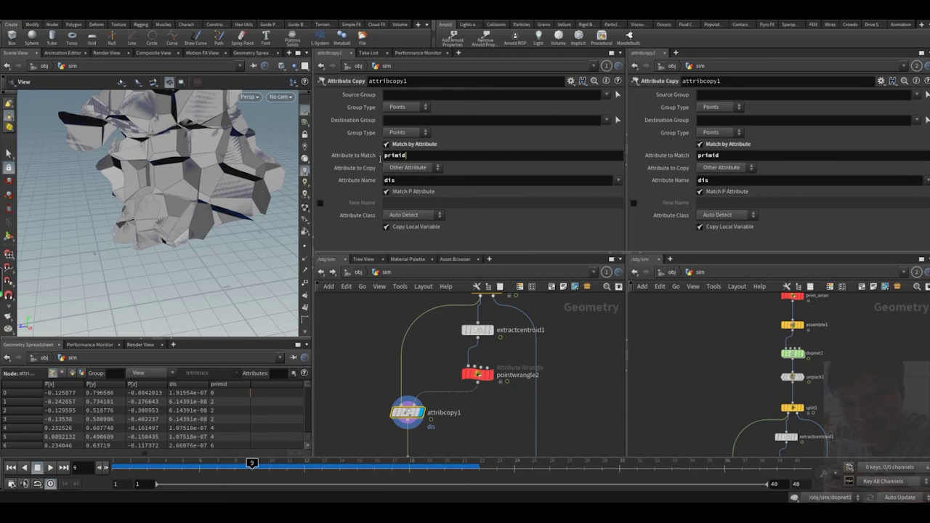
pyautogui.click(384, 156)
pyautogui.click(348, 404)
pyautogui.click(400, 155)
pyautogui.moveTo(349, 433); pyautogui.dragTo(366, 380, button='middle')
pyautogui.click(405, 403)
pyautogui.press('r')
pyautogui.click(397, 95)
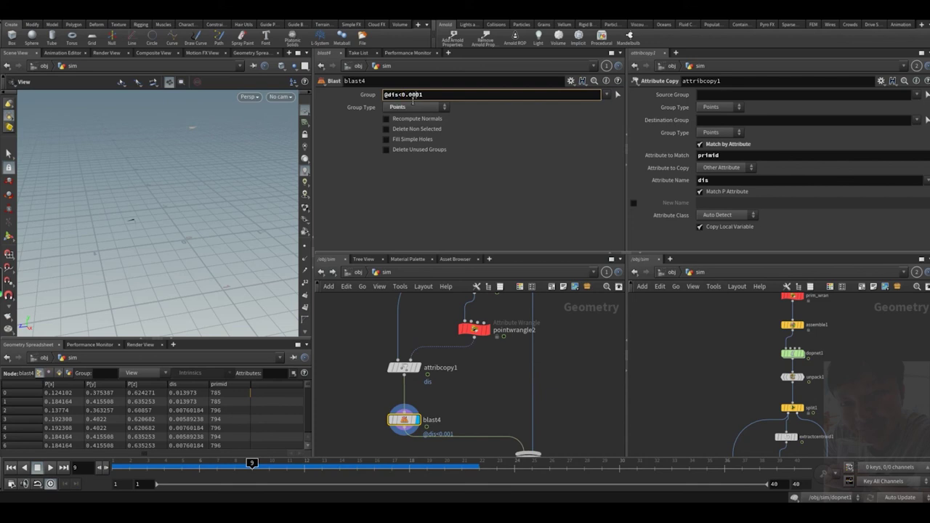
pyautogui.press('Return')
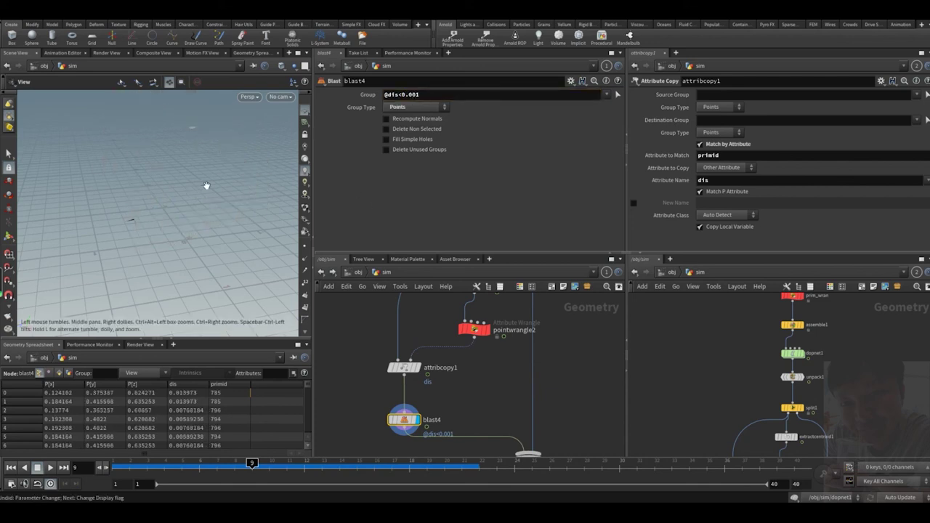
pyautogui.write('2')
pyautogui.press('Return')
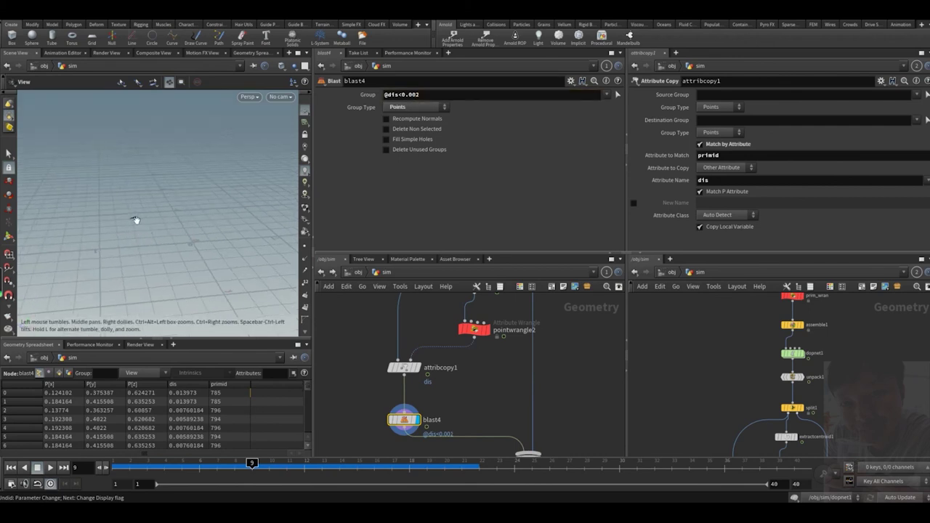
pyautogui.click(435, 94)
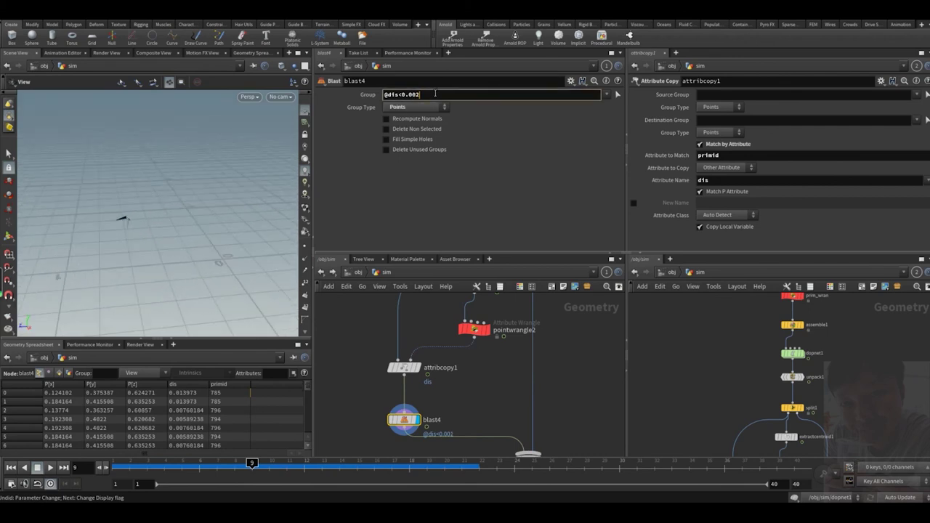
pyautogui.press('BackSpace')
pyautogui.write('3')
pyautogui.press('Return')
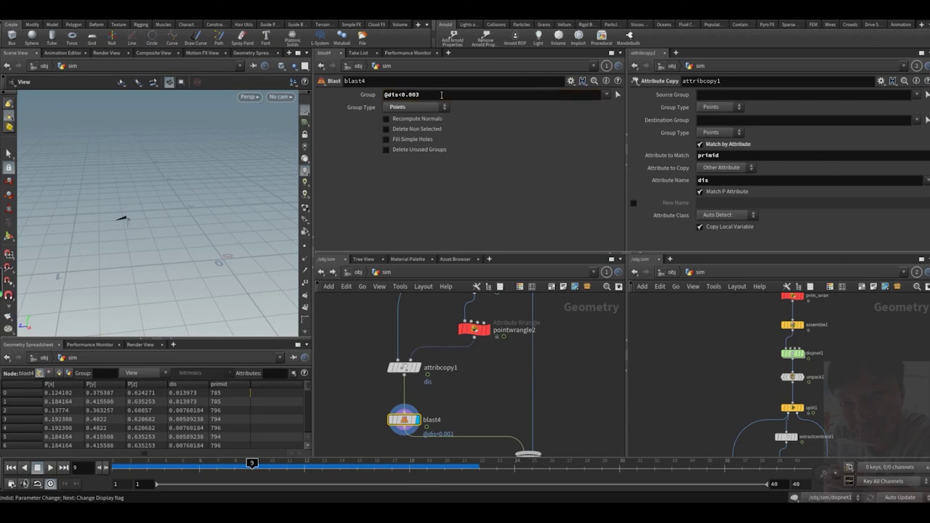
pyautogui.click(441, 96)
pyautogui.press('Return')
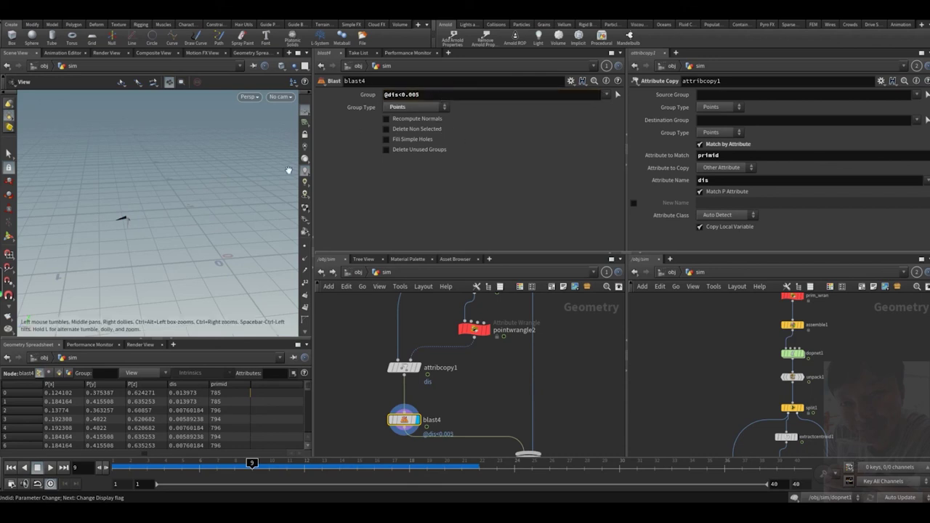
pyautogui.hotkey('ctrl', 'z')
pyautogui.moveTo(146, 251); pyautogui.dragTo(157, 256, button='middle')
pyautogui.moveTo(157, 256); pyautogui.dragTo(162, 224)
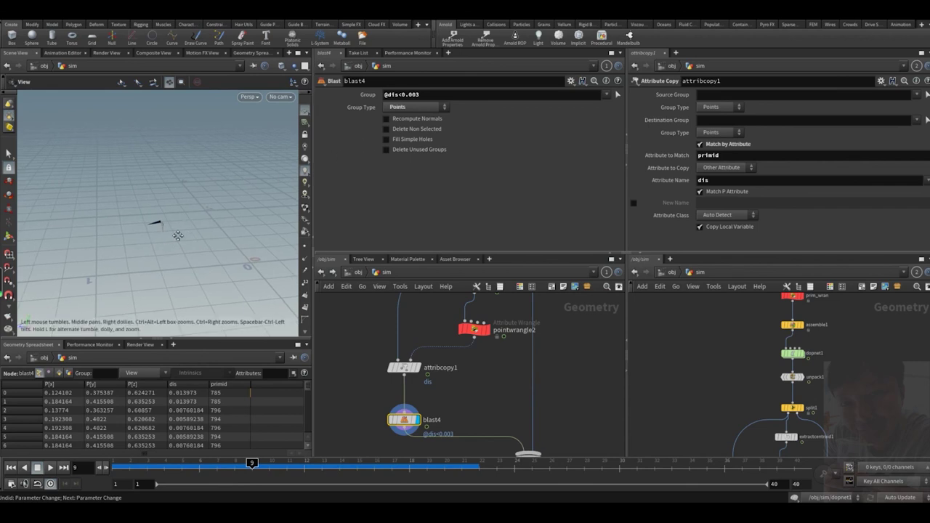
pyautogui.moveTo(177, 236)
pyautogui.mouseDown()
pyautogui.moveTo(168, 232)
pyautogui.moveTo(175, 234)
pyautogui.mouseUp()
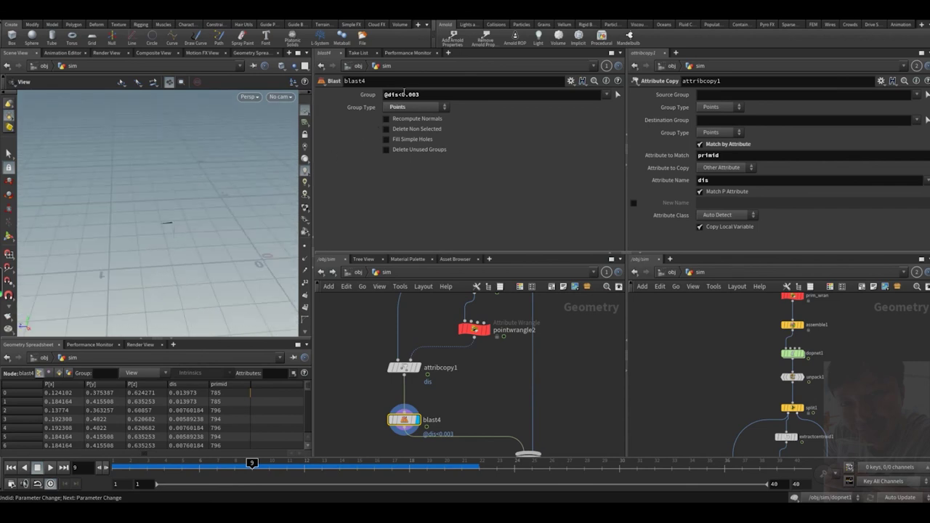
pyautogui.moveTo(412, 94); pyautogui.dragTo(428, 95)
pyautogui.write('1')
pyautogui.press('Return')
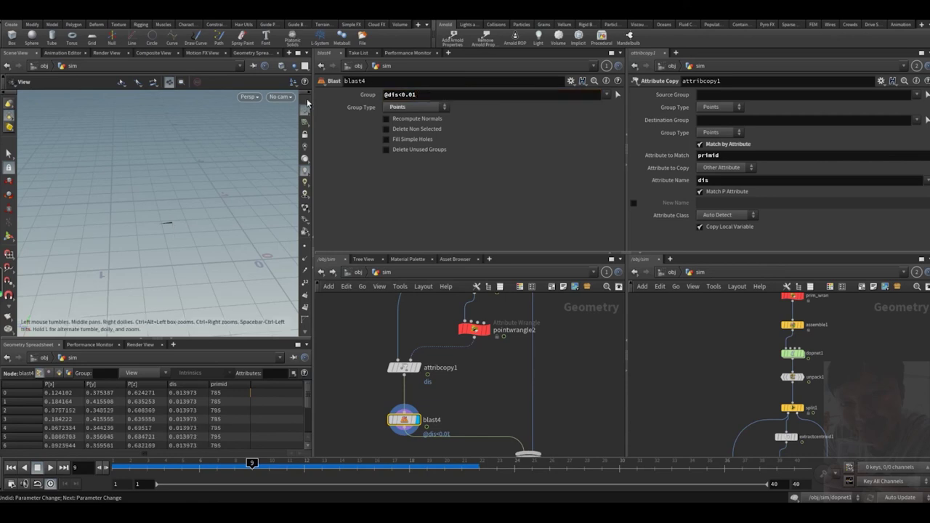
pyautogui.write('2')
pyautogui.press('Return')
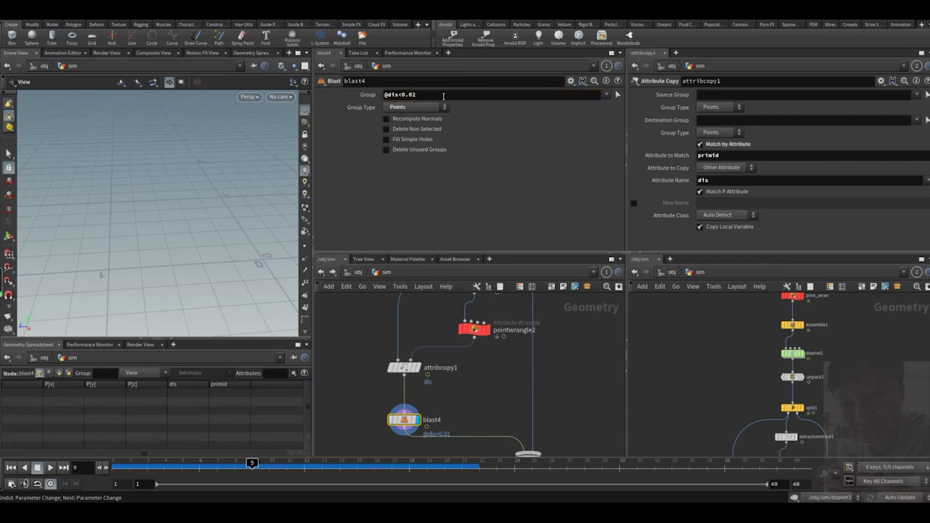
# Look through cam1 and display the merged inside and outside geometry of merge2.
pyautogui.click(280, 97)
pyautogui.click(285, 143)
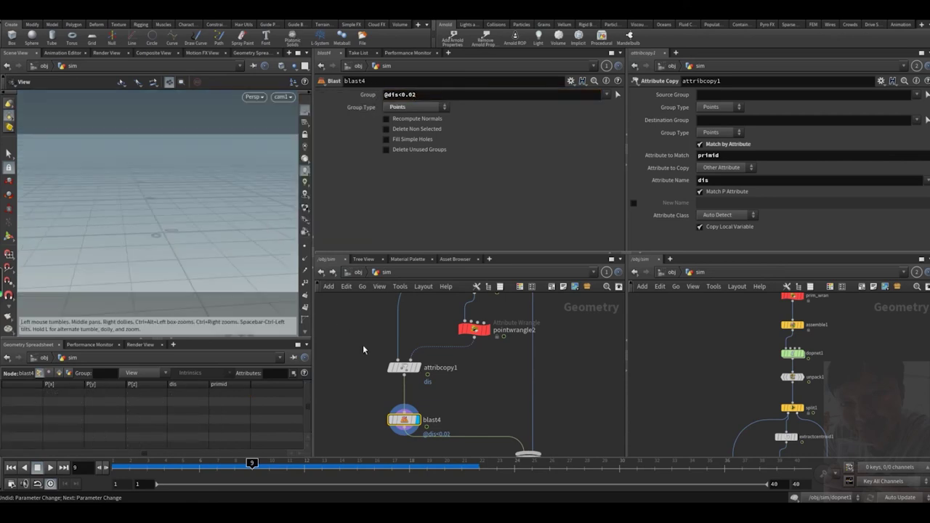
pyautogui.moveTo(465, 429); pyautogui.dragTo(459, 358, button='middle')
pyautogui.click(533, 391)
# Show the merged geometry with its transparent glass material and without the wireframe overlay.
pyautogui.moveTo(177, 182); pyautogui.dragTo(314, 180)
pyautogui.click(307, 209)
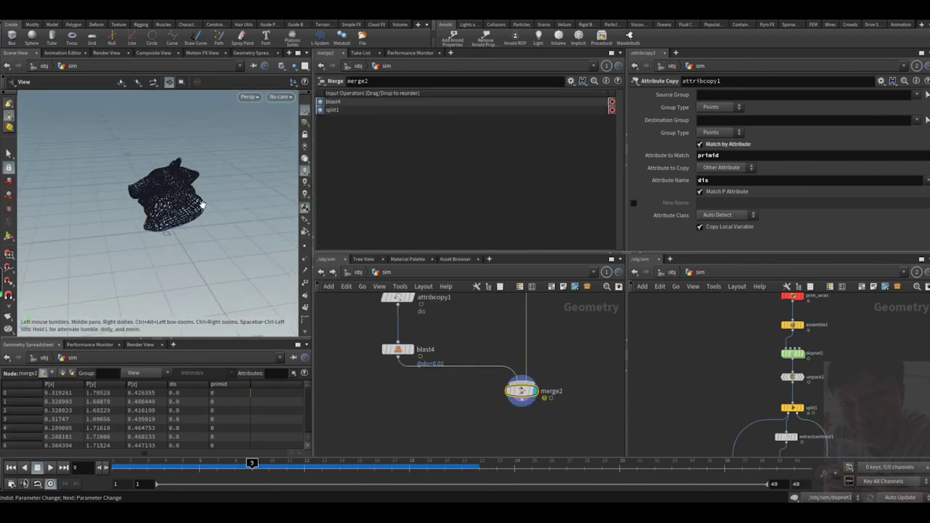
pyautogui.hotkey('shift', 'w')
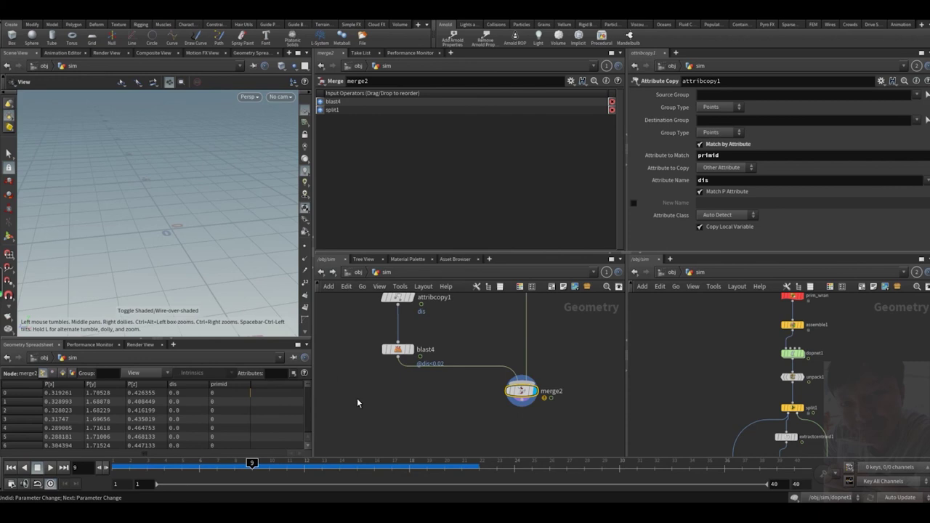
pyautogui.press('u')
pyautogui.click(321, 272)
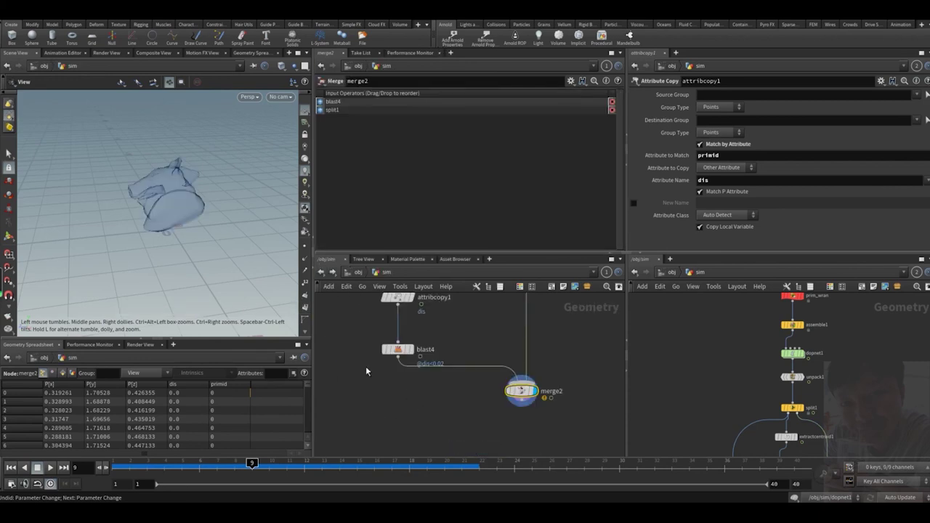
# Step through the simulation frames and orbit the glass head to examine where cracks start to show.
pyautogui.moveTo(197, 230)
pyautogui.mouseDown()
pyautogui.moveTo(175, 200)
pyautogui.moveTo(207, 216)
pyautogui.mouseUp()
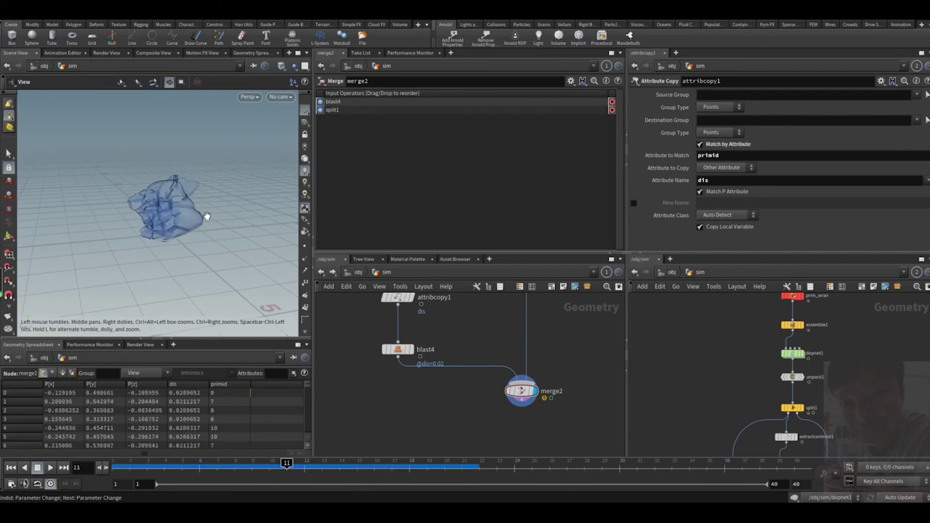
pyautogui.press('Left')
pyautogui.press('Left')
pyautogui.press('Right')
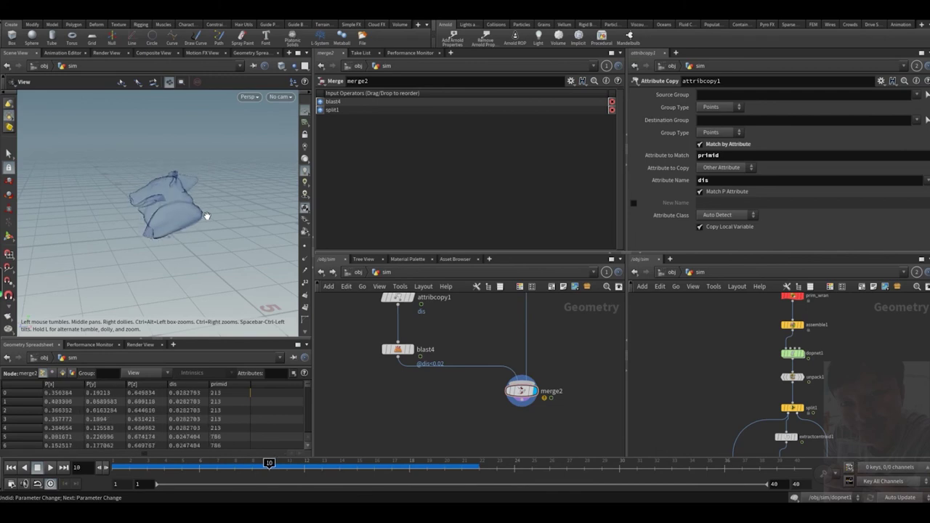
pyautogui.moveTo(206, 216); pyautogui.dragTo(172, 210)
pyautogui.moveTo(172, 210); pyautogui.dragTo(199, 226, button='right')
pyautogui.moveTo(199, 226)
pyautogui.mouseDown()
pyautogui.moveTo(201, 205)
pyautogui.moveTo(196, 223)
pyautogui.moveTo(205, 228)
pyautogui.mouseUp()
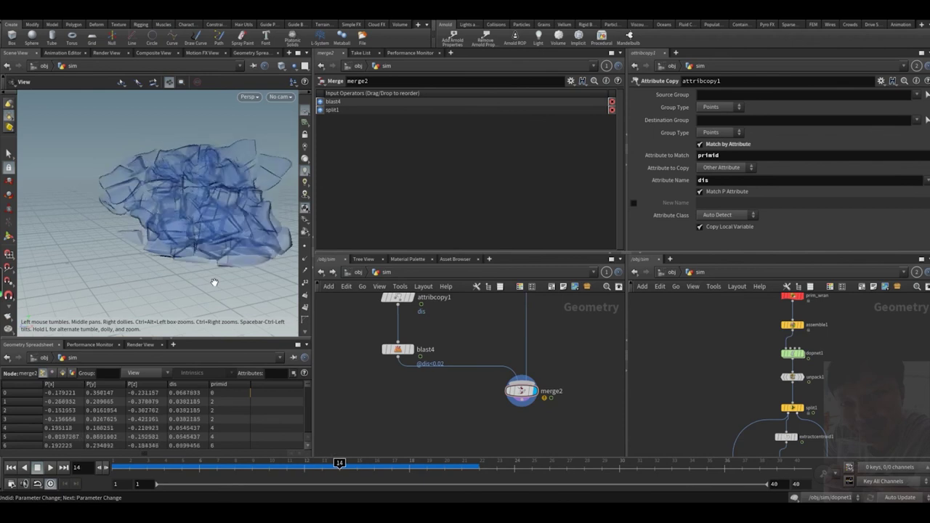
pyautogui.press('Up')
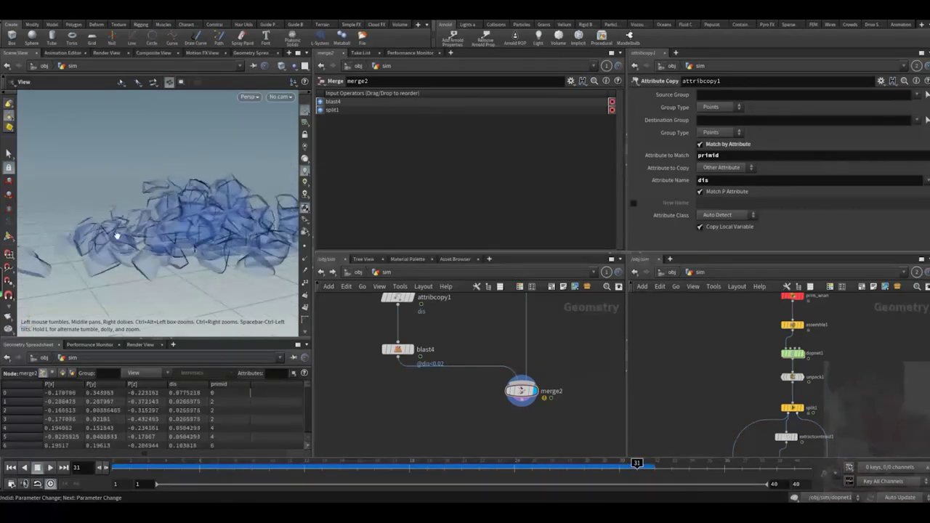
# Turn off the material display and examine the fractured pieces up close at frame 31 for missing inside faces.
pyautogui.click(304, 209)
pyautogui.moveTo(206, 218); pyautogui.dragTo(138, 257)
pyautogui.moveTo(139, 258); pyautogui.dragTo(154, 229, button='right')
pyautogui.moveTo(155, 229); pyautogui.dragTo(202, 182)
pyautogui.moveTo(143, 184); pyautogui.dragTo(183, 212)
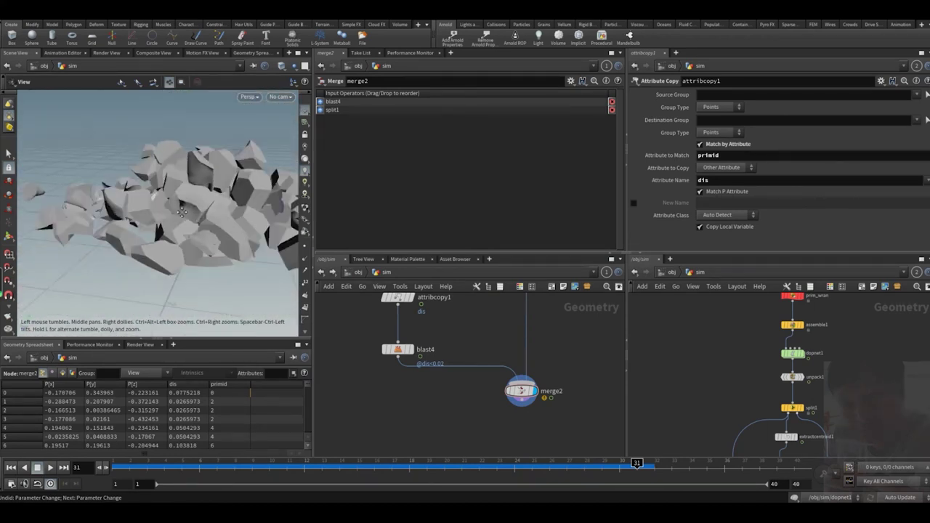
pyautogui.moveTo(180, 248); pyautogui.dragTo(191, 245, button='right')
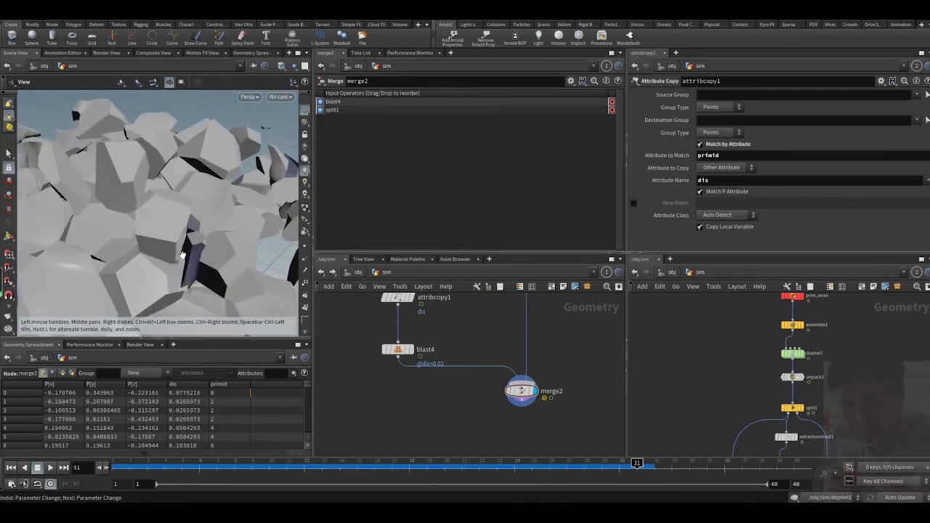
pyautogui.moveTo(190, 244); pyautogui.dragTo(227, 236)
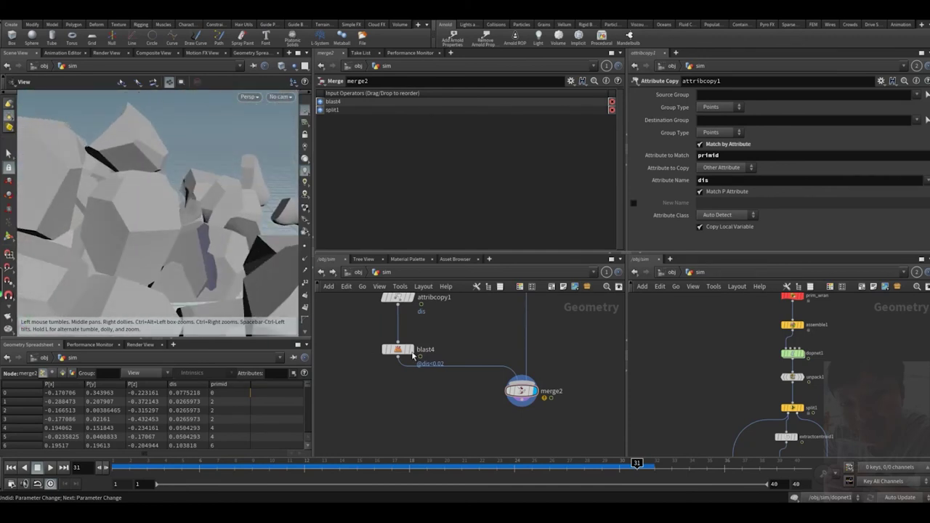
pyautogui.moveTo(384, 347); pyautogui.dragTo(386, 353)
pyautogui.moveTo(411, 95); pyautogui.dragTo(446, 114)
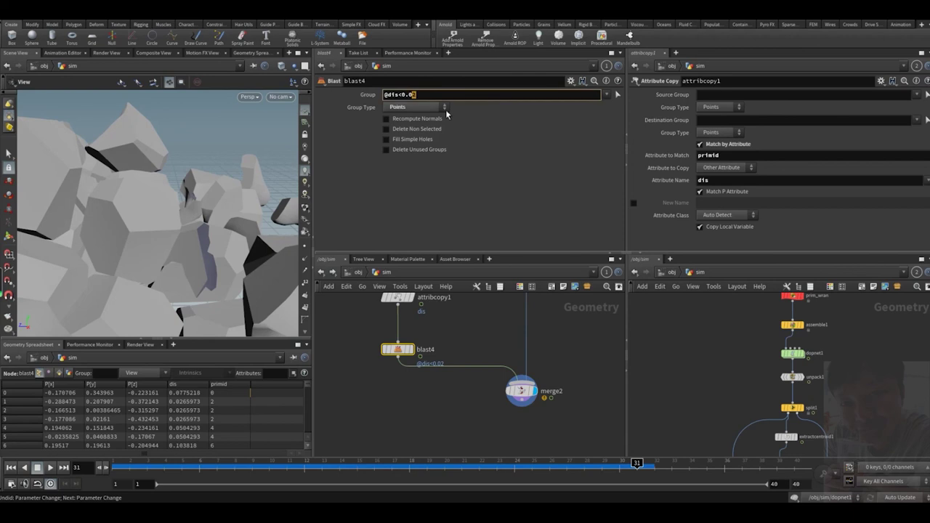
pyautogui.write('1')
pyautogui.press('Return')
pyautogui.moveTo(215, 212)
pyautogui.mouseDown()
pyautogui.moveTo(258, 216)
pyautogui.moveTo(210, 194)
pyautogui.mouseUp()
pyautogui.scroll(-5, 202, 206)
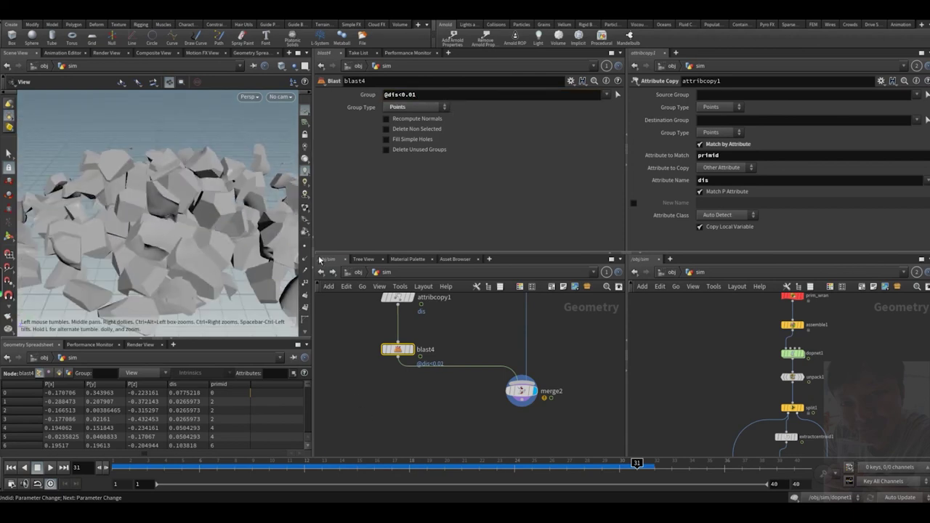
# Go back to frame 9 and examine the glass head up close for leftover internal faces.
pyautogui.moveTo(330, 469); pyautogui.dragTo(269, 467)
pyautogui.moveTo(186, 185); pyautogui.dragTo(205, 186)
pyautogui.moveTo(174, 225); pyautogui.dragTo(199, 211, button='right')
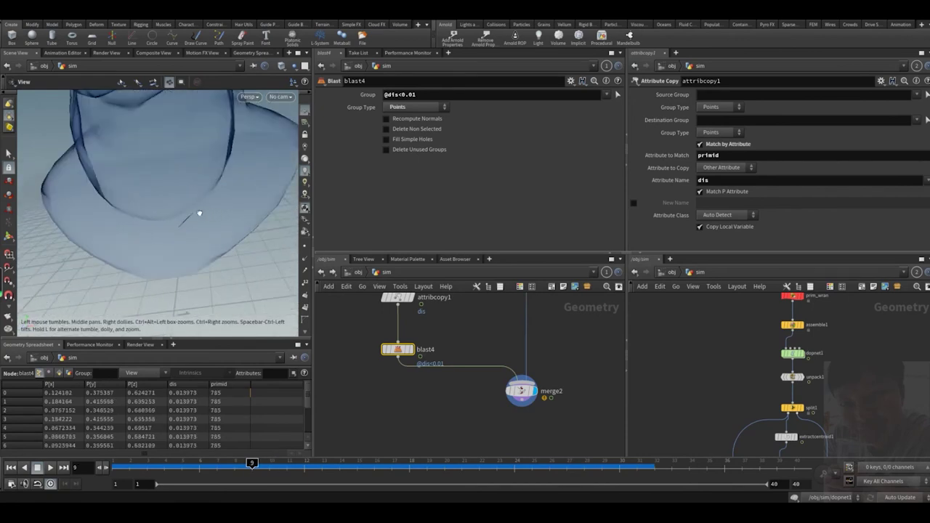
pyautogui.moveTo(199, 211); pyautogui.dragTo(207, 189)
# Restore the cam1 view and select merge2.
pyautogui.click(280, 98)
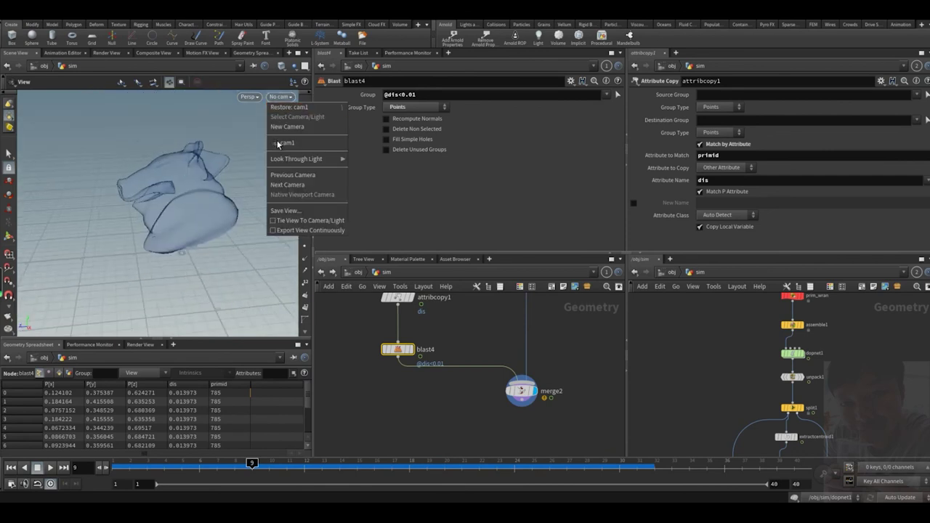
pyautogui.click(282, 111)
pyautogui.click(514, 393)
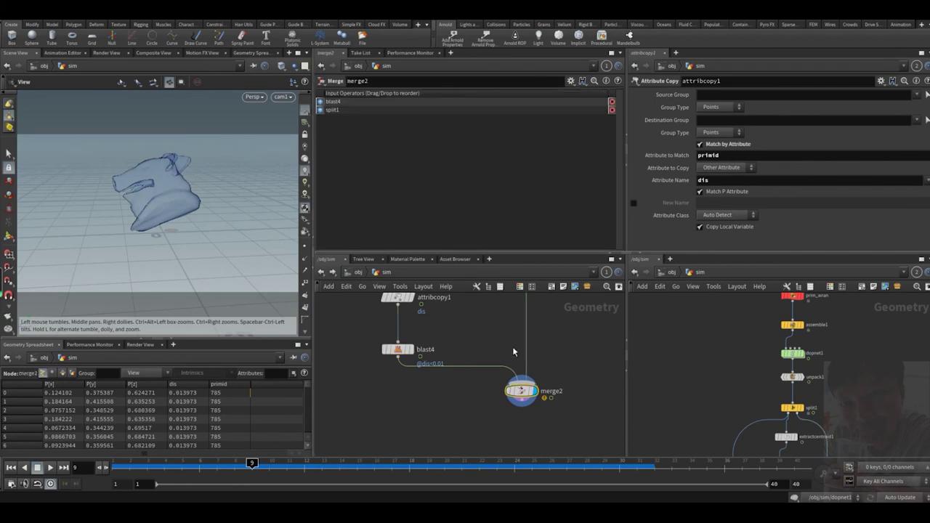
# Color the boolean1 and voronoifracture1 nodes a muted red in the network.
pyautogui.moveTo(451, 354); pyautogui.dragTo(434, 394, button='middle')
pyautogui.scroll(-1, 479, 363)
pyautogui.moveTo(505, 352); pyautogui.dragTo(489, 385, button='middle')
pyautogui.scroll(-2, 509, 349)
pyautogui.moveTo(518, 334); pyautogui.dragTo(500, 471, button='middle')
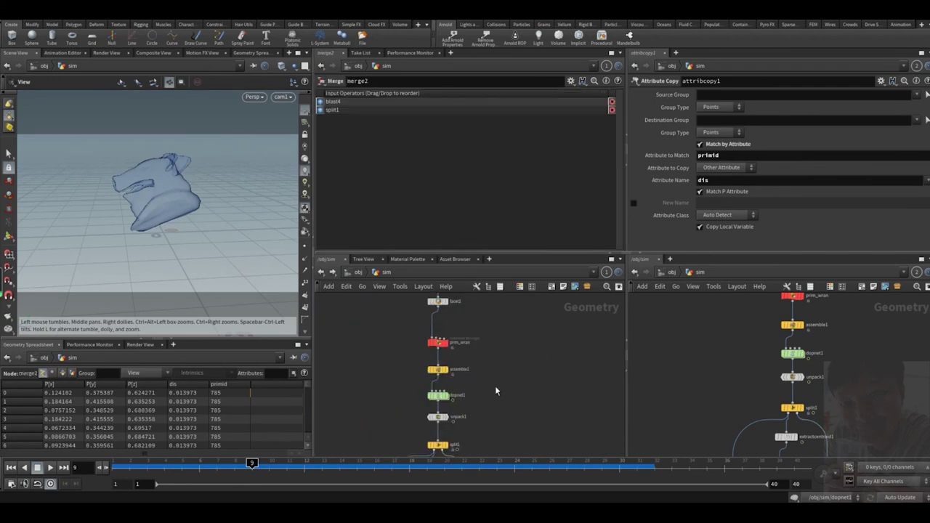
pyautogui.moveTo(494, 303); pyautogui.dragTo(487, 445, button='middle')
pyautogui.moveTo(416, 322)
pyautogui.mouseDown(button='middle')
pyautogui.moveTo(422, 349)
pyautogui.moveTo(407, 377)
pyautogui.moveTo(417, 346)
pyautogui.mouseUp(button='middle')
pyautogui.click(442, 343)
pyautogui.click(448, 383)
pyautogui.press('c')
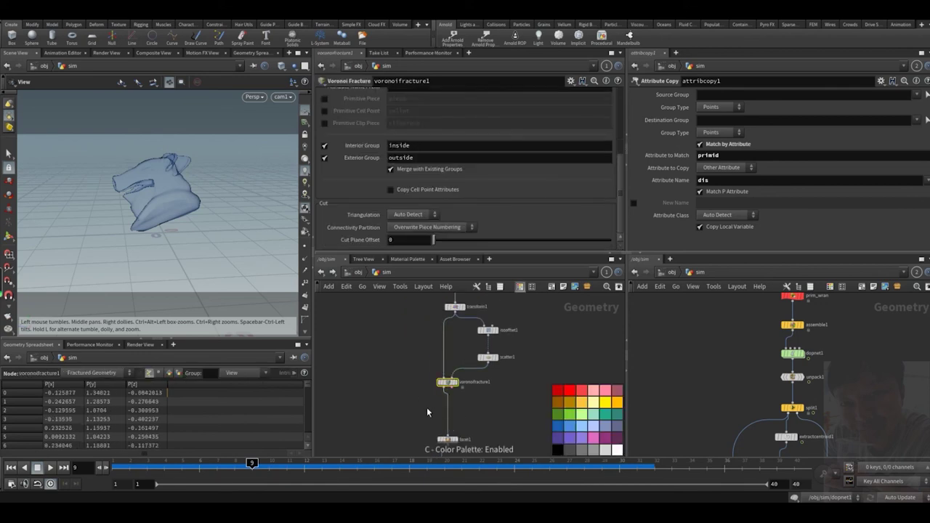
pyautogui.click(618, 393)
pyautogui.scroll(3, 411, 362)
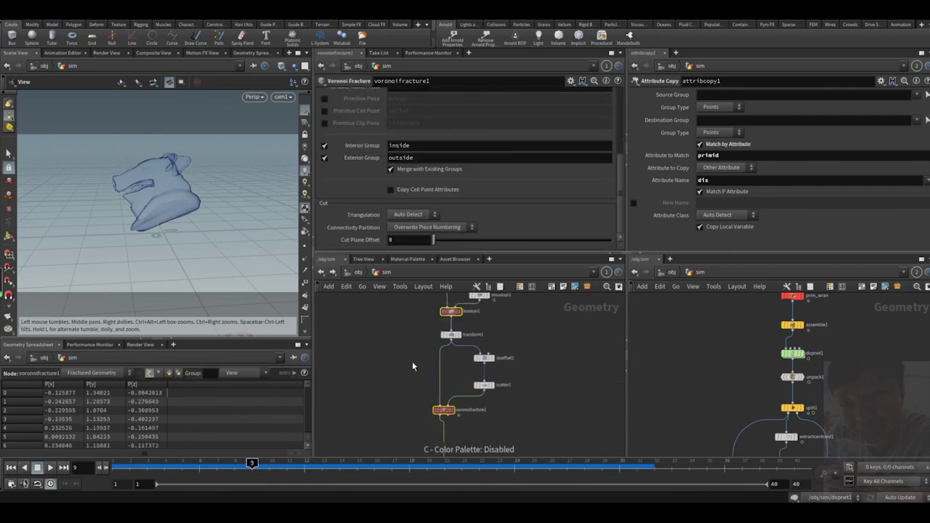
# Review the whole node chain from the pig head import and boolean1 down to merge2.
pyautogui.scroll(-5, 396, 367)
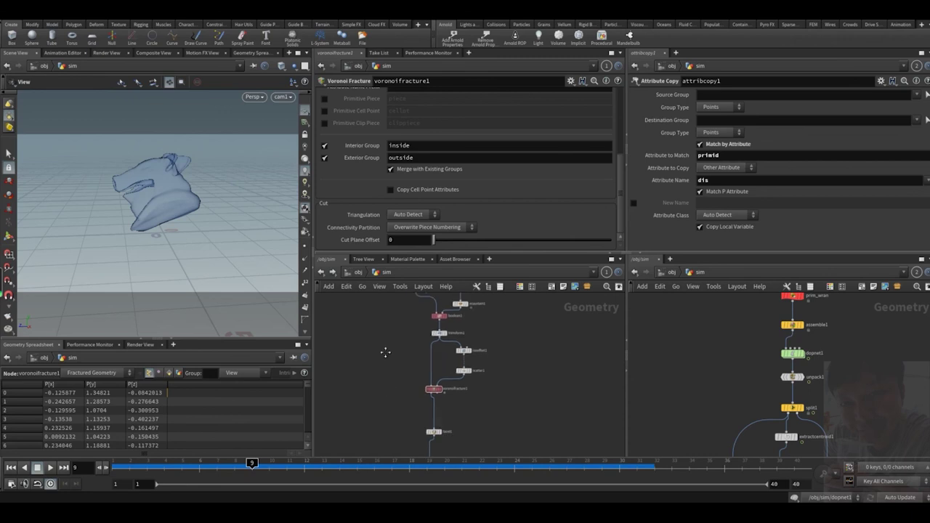
pyautogui.scroll(4, 390, 373)
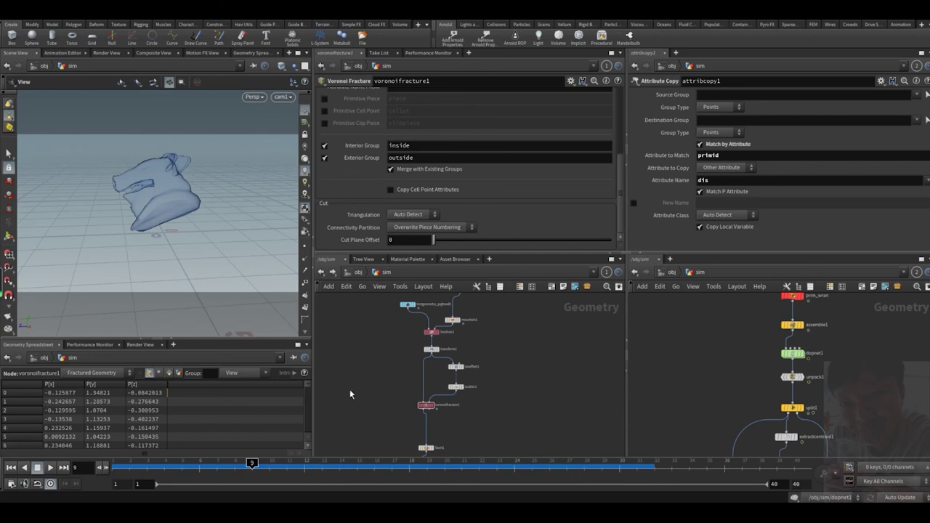
pyautogui.scroll(-7, 367, 401)
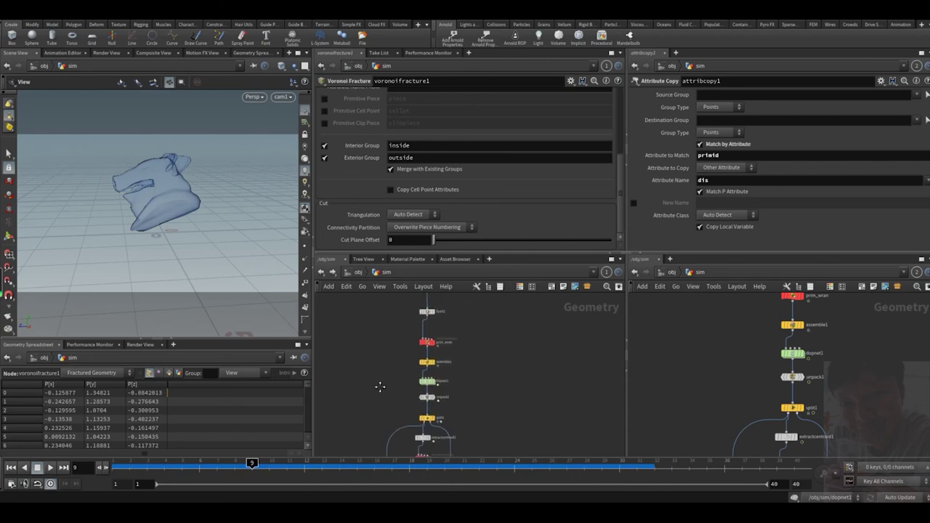
pyautogui.scroll(-4, 368, 399)
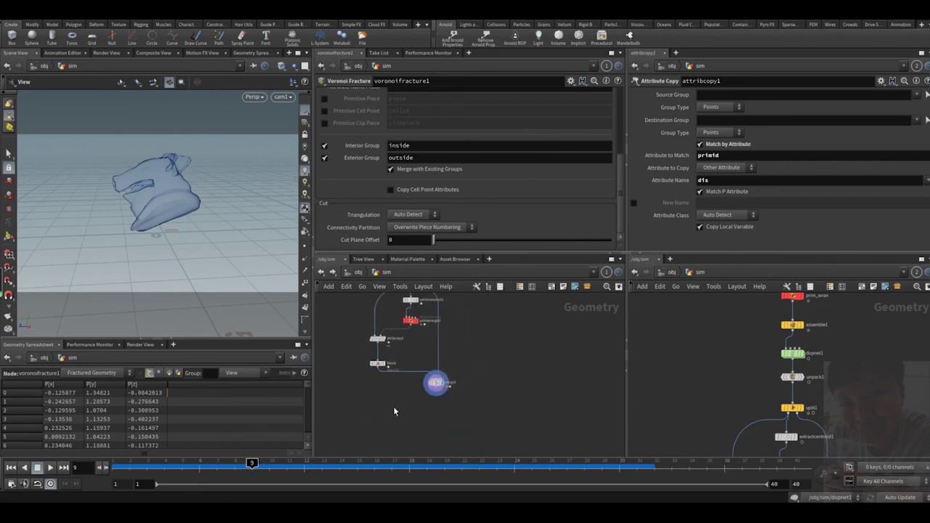